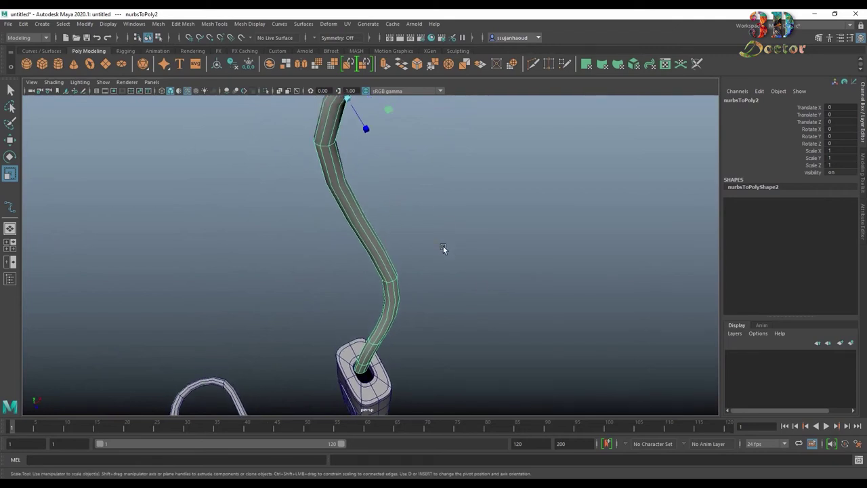
- Lower the upper cable tube's pivot and push the tube end toward the remote's opening
{"action": "key", "text": "w"}
{"action": "scroll", "coordinate": [419, 254], "scroll_direction": "up", "scroll_amount": 2}
{"action": "scroll", "coordinate": [419, 259], "scroll_direction": "up", "scroll_amount": 2}
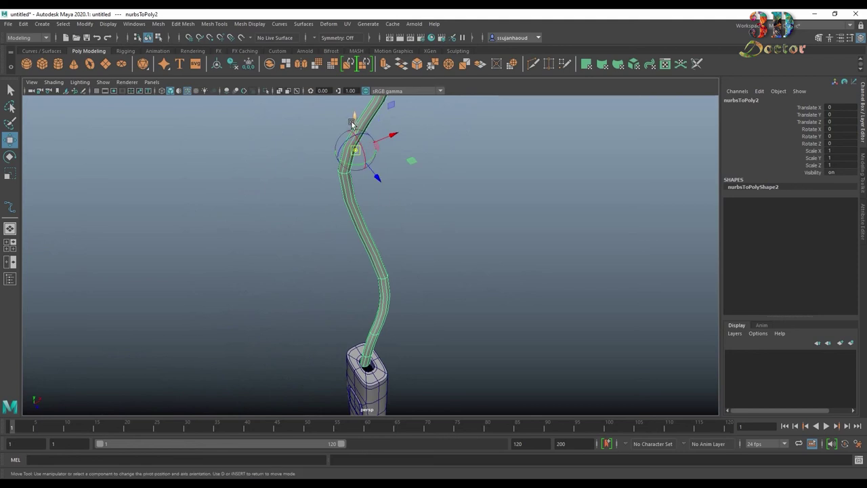
{"action": "left_click_drag", "start_coordinate": [354, 116], "coordinate": [363, 172]}
{"action": "key", "text": "d"}
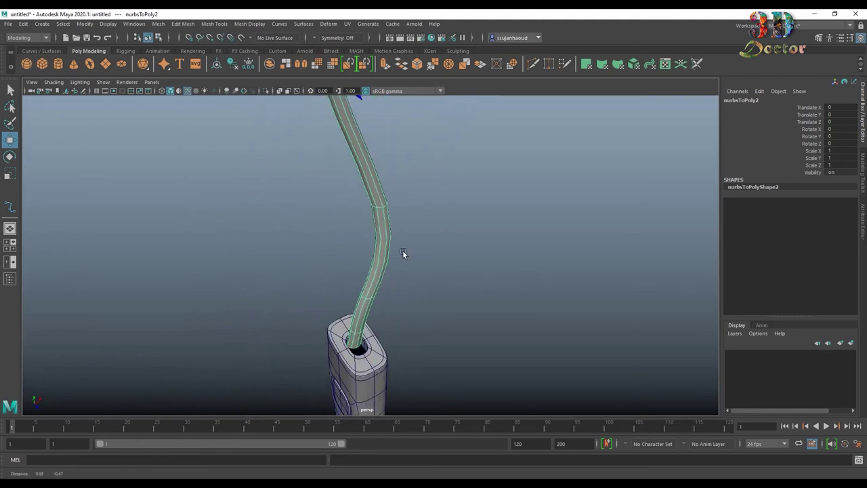
{"action": "scroll", "coordinate": [403, 252], "scroll_direction": "up", "scroll_amount": 3}
{"action": "left_click_drag", "start_coordinate": [353, 304], "coordinate": [352, 306]}
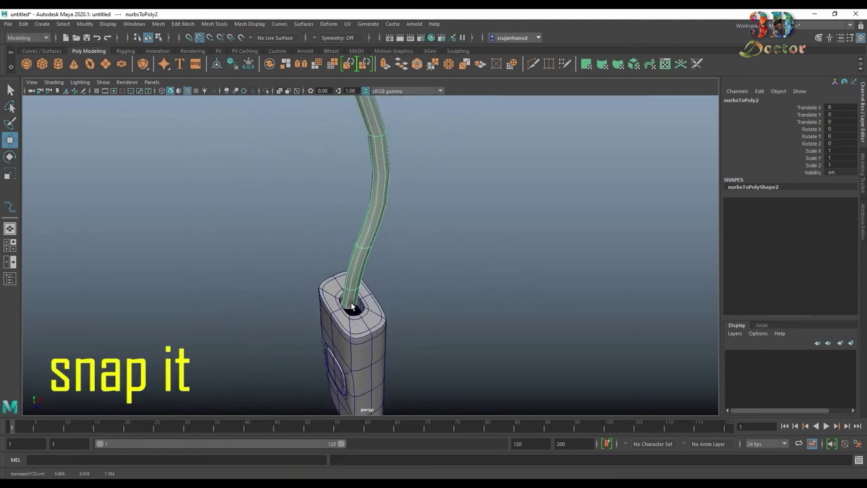
- Snap the tube's pivot onto the tube end at the remote
{"action": "left_click_drag", "start_coordinate": [454, 245], "coordinate": [414, 153], "text": "alt"}
{"action": "left_click_drag", "start_coordinate": [481, 266], "coordinate": [492, 265]}
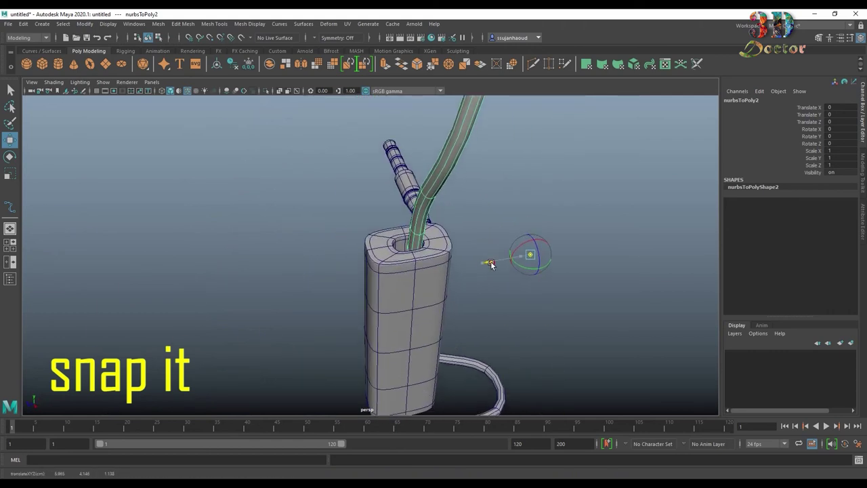
{"action": "left_click", "coordinate": [419, 244]}
{"action": "mouse_move", "coordinate": [533, 261]}
{"action": "left_mouse_down", "text": "alt"}
{"action": "mouse_move", "coordinate": [356, 250]}
{"action": "mouse_move", "coordinate": [354, 289]}
{"action": "mouse_move", "coordinate": [459, 273]}
{"action": "left_mouse_up", "text": "alt"}
{"action": "left_click_drag", "start_coordinate": [328, 279], "coordinate": [415, 287]}
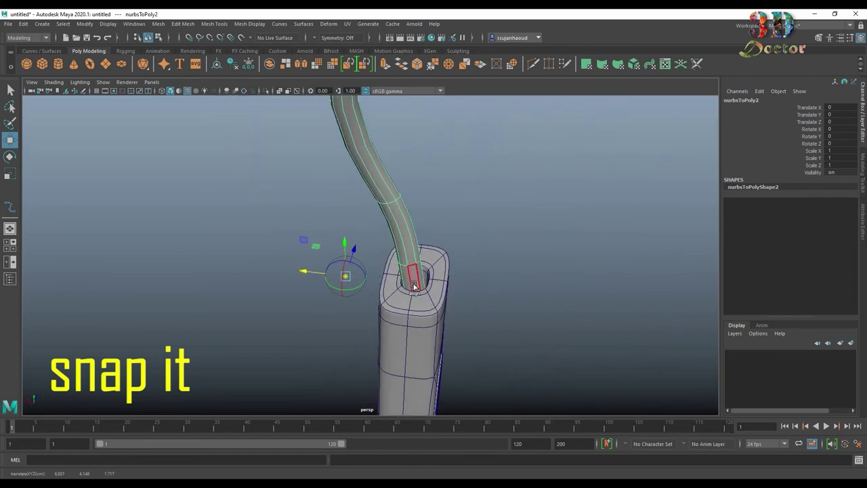
{"action": "left_click", "coordinate": [410, 281]}
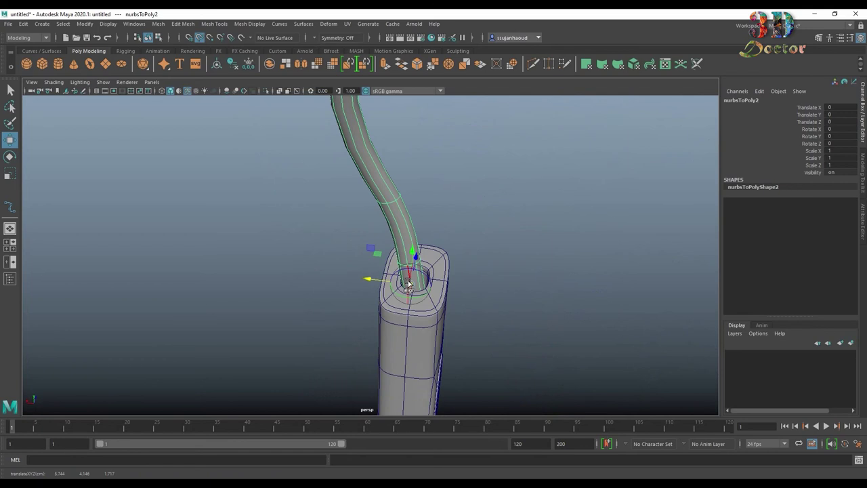
- Check the tube's fit in the remote, undo a sideways nudge, and deselect it
{"action": "mouse_move", "coordinate": [500, 225]}
{"action": "left_mouse_down", "text": "alt"}
{"action": "mouse_move", "coordinate": [404, 262]}
{"action": "mouse_move", "coordinate": [406, 242]}
{"action": "mouse_move", "coordinate": [443, 248]}
{"action": "left_mouse_up", "text": "alt"}
{"action": "scroll", "coordinate": [465, 278], "scroll_direction": "up", "scroll_amount": 2}
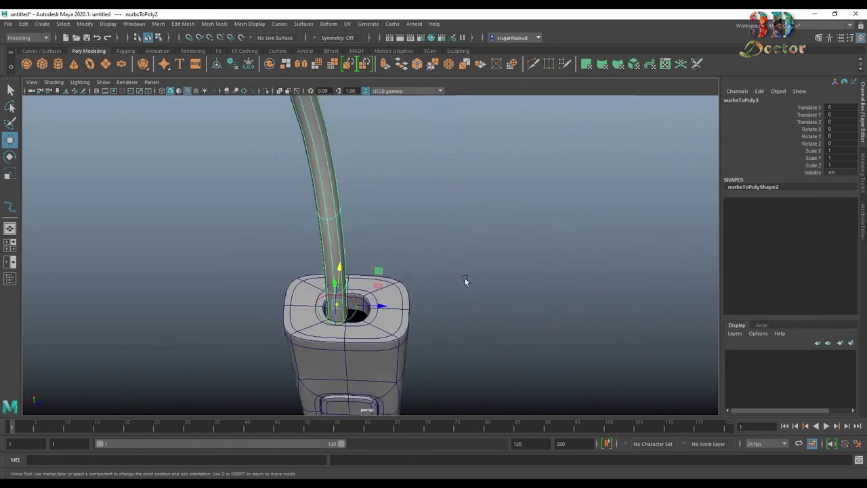
{"action": "scroll", "coordinate": [465, 281], "scroll_direction": "up", "scroll_amount": 3}
{"action": "middle_click_drag", "start_coordinate": [465, 283], "coordinate": [451, 207], "text": "alt"}
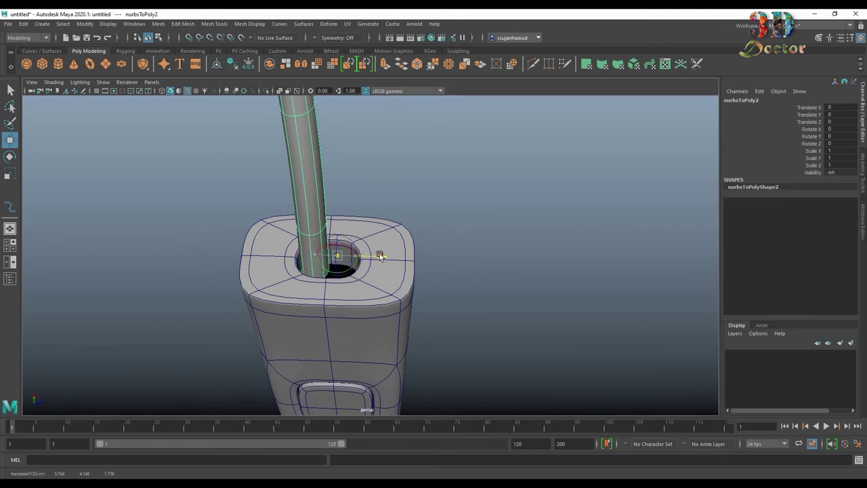
{"action": "left_click_drag", "start_coordinate": [349, 252], "coordinate": [333, 256]}
{"action": "key", "text": "ctrl+z"}
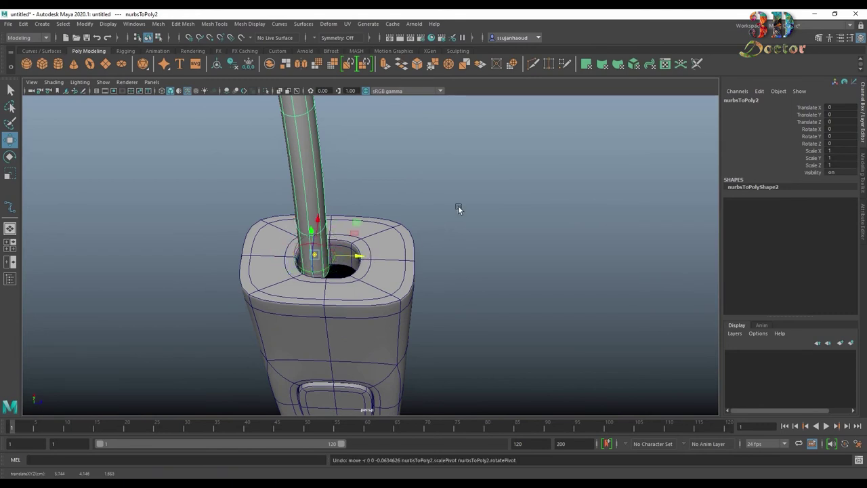
{"action": "left_click", "coordinate": [484, 165]}
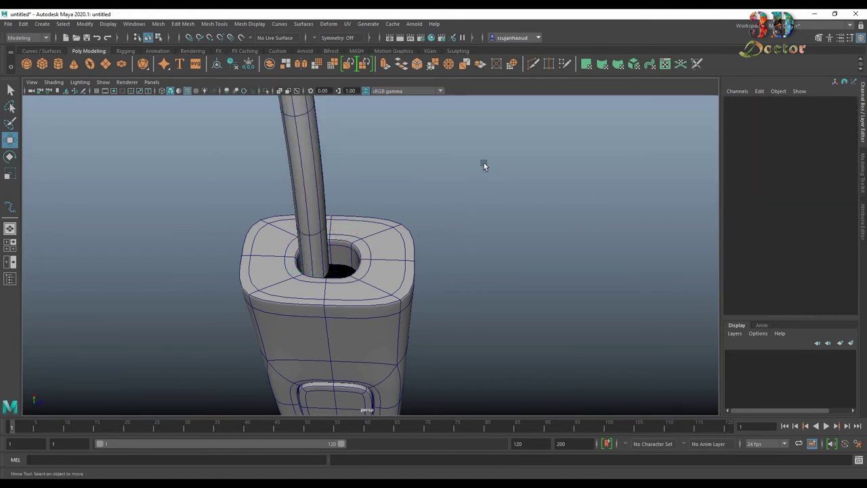
- Snap the nurbsToPoly2 tube's pivot to the opening's rim, then view the whole upright cable
{"action": "left_click", "coordinate": [307, 189]}
{"action": "mouse_move", "coordinate": [375, 157]}
{"action": "left_mouse_down", "text": "alt"}
{"action": "mouse_move", "coordinate": [399, 192]}
{"action": "mouse_move", "coordinate": [393, 237]}
{"action": "mouse_move", "coordinate": [313, 231]}
{"action": "left_mouse_up", "text": "alt"}
{"action": "key", "text": "d"}
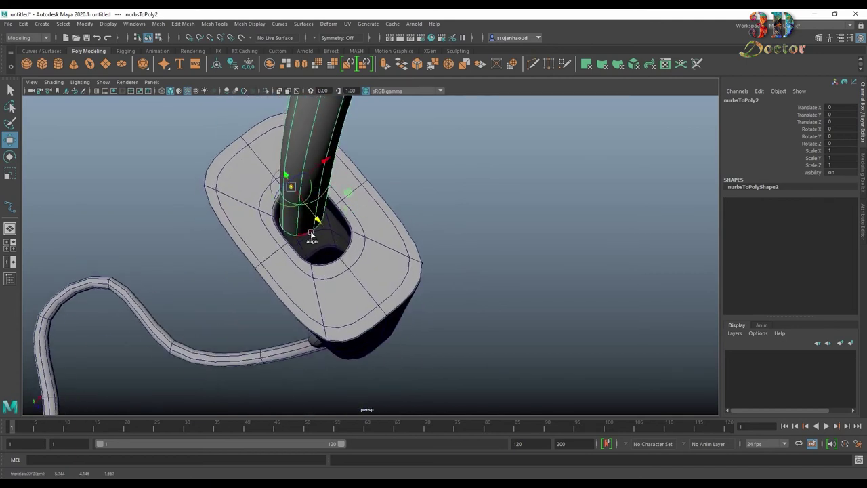
{"action": "left_click", "coordinate": [310, 233]}
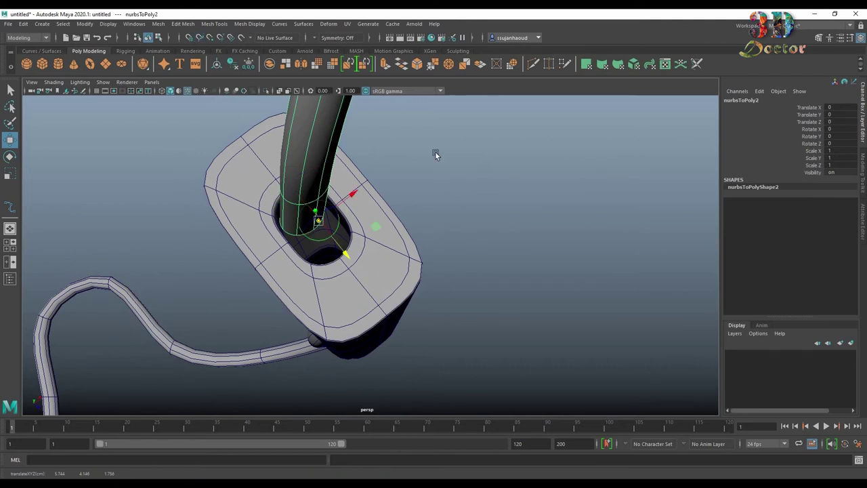
{"action": "left_click", "coordinate": [465, 147]}
{"action": "right_click_drag", "start_coordinate": [464, 160], "coordinate": [339, 154], "text": "alt"}
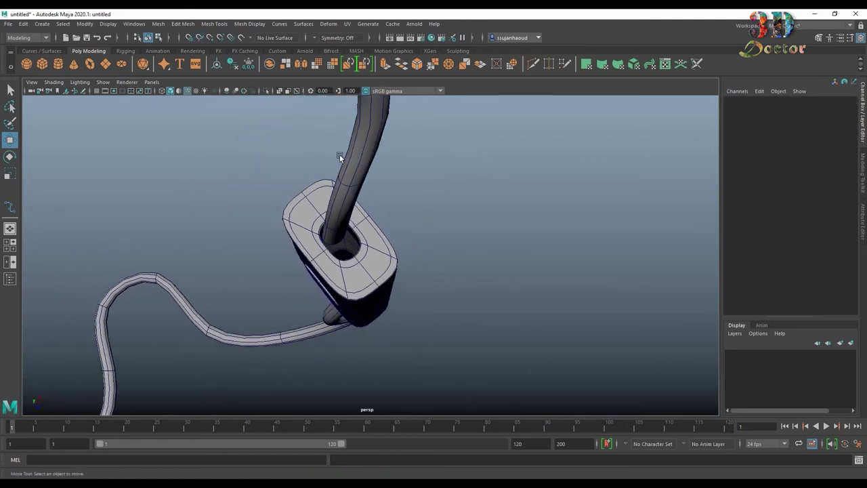
{"action": "left_click", "coordinate": [373, 147]}
{"action": "mouse_move", "coordinate": [448, 151]}
{"action": "left_mouse_down", "text": "alt"}
{"action": "mouse_move", "coordinate": [465, 133]}
{"action": "mouse_move", "coordinate": [437, 168]}
{"action": "mouse_move", "coordinate": [448, 184]}
{"action": "mouse_move", "coordinate": [269, 188]}
{"action": "left_mouse_up", "text": "alt"}
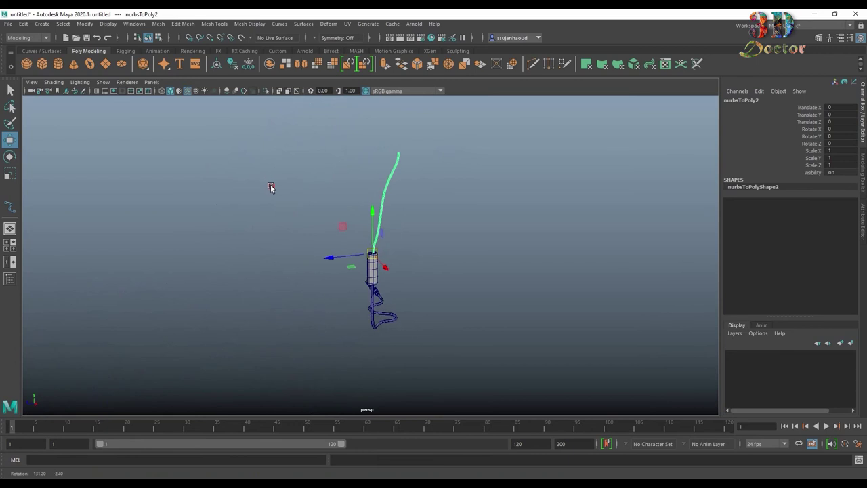
- Mirror the upper cable tube on a different axis to create a second branch
{"action": "right_click_drag", "start_coordinate": [425, 181], "coordinate": [443, 158], "text": "alt"}
{"action": "mouse_move", "coordinate": [444, 159]}
{"action": "middle_mouse_down", "text": "alt"}
{"action": "mouse_move", "coordinate": [438, 259]}
{"action": "mouse_move", "coordinate": [415, 251]}
{"action": "middle_mouse_up", "text": "alt"}
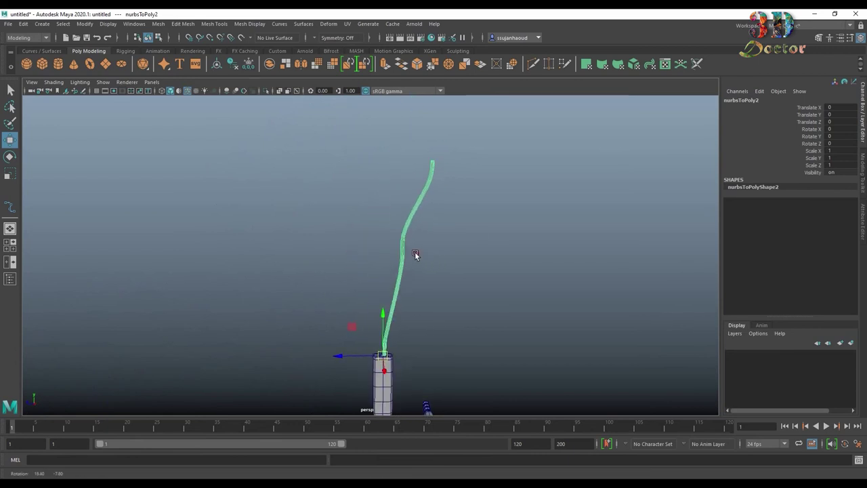
{"action": "left_click", "coordinate": [302, 65]}
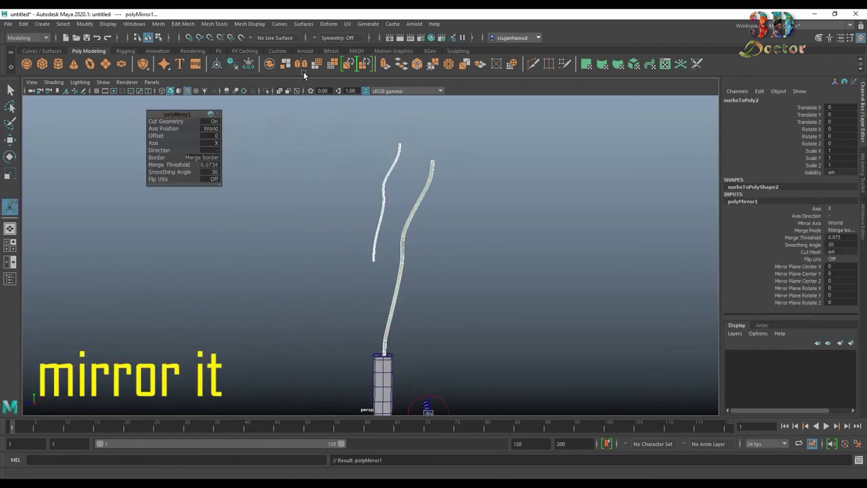
{"action": "mouse_move", "coordinate": [380, 223]}
{"action": "left_mouse_down", "text": "alt"}
{"action": "mouse_move", "coordinate": [467, 303]}
{"action": "mouse_move", "coordinate": [394, 298]}
{"action": "left_mouse_up", "text": "alt"}
{"action": "left_click", "coordinate": [213, 148]}
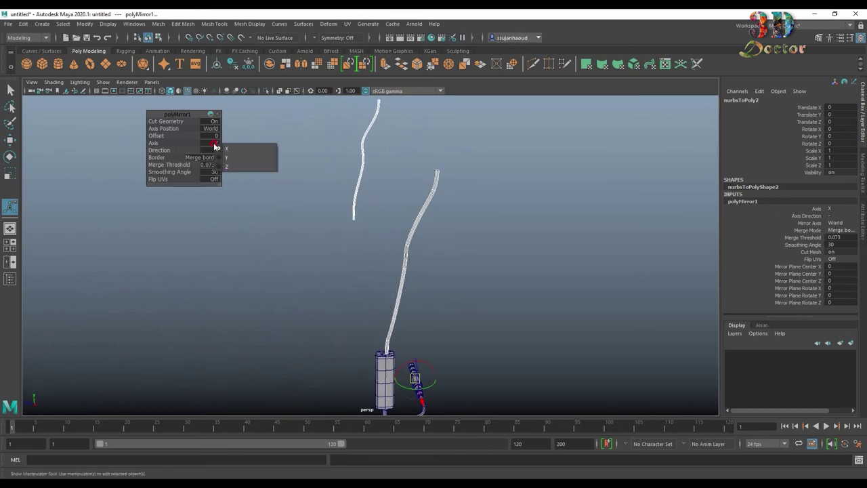
{"action": "left_click", "coordinate": [231, 160]}
{"action": "left_click", "coordinate": [334, 193]}
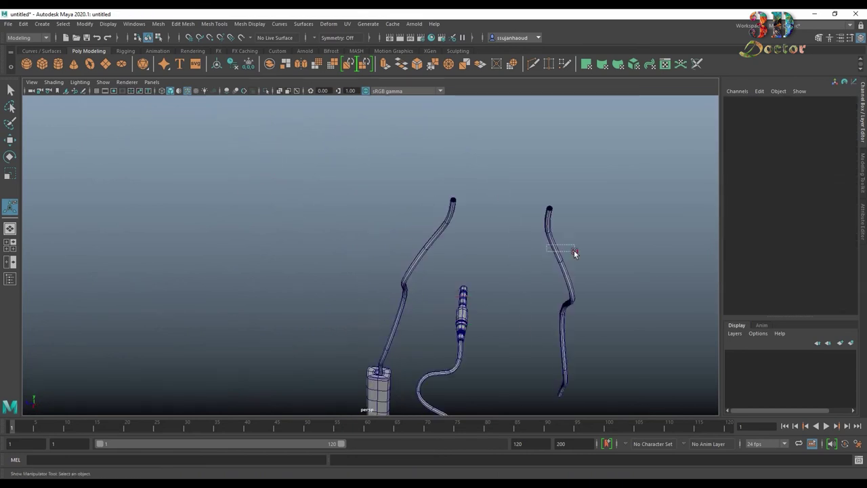
- Separate the branches into polySurface6 and polySurface7 and show them in smooth preview
{"action": "left_click_drag", "start_coordinate": [574, 250], "coordinate": [575, 253]}
{"action": "left_click", "coordinate": [158, 23]}
{"action": "left_click", "coordinate": [173, 63]}
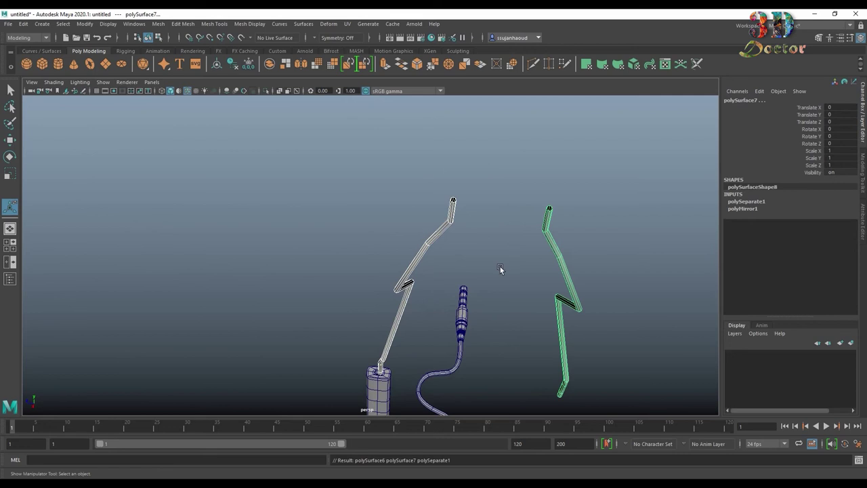
{"action": "key", "text": "3"}
{"action": "left_click", "coordinate": [475, 248]}
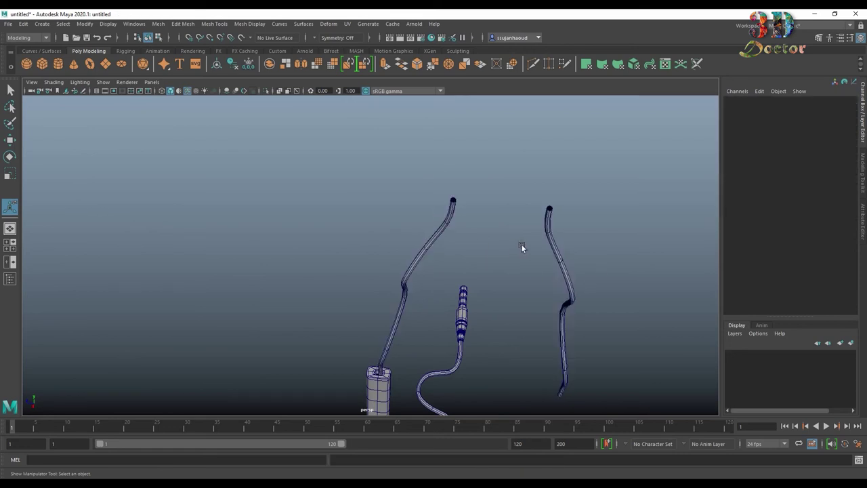
{"action": "left_click", "coordinate": [586, 276]}
- Center the right cable's pivot and slide it along Z into the remote (Translate Z 3.514)
{"action": "key", "text": "w"}
{"action": "left_click_drag", "start_coordinate": [435, 311], "coordinate": [317, 301]}
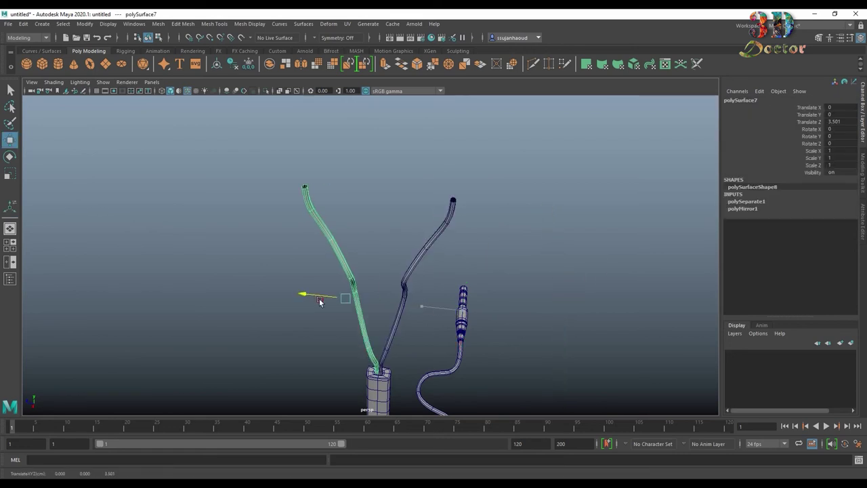
{"action": "left_click", "coordinate": [85, 24]}
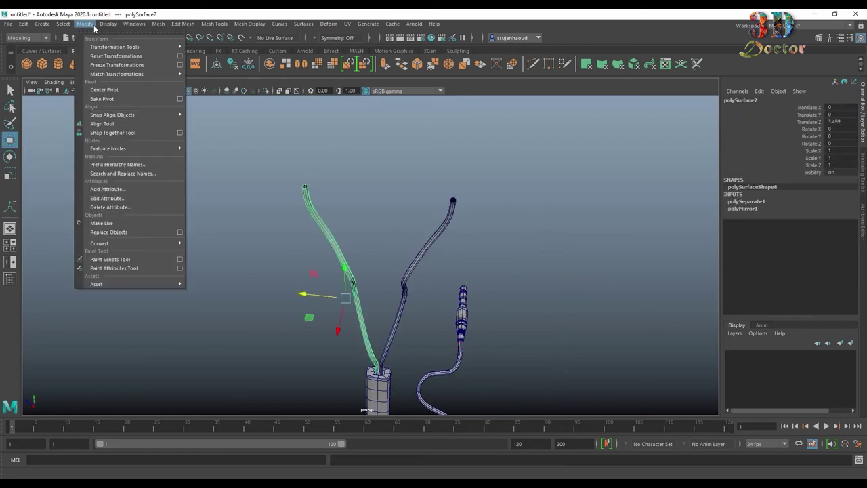
{"action": "left_click", "coordinate": [116, 87]}
{"action": "right_click_drag", "start_coordinate": [363, 221], "coordinate": [395, 122], "text": "alt"}
{"action": "mouse_move", "coordinate": [394, 122]}
{"action": "left_mouse_down", "text": "alt"}
{"action": "mouse_move", "coordinate": [464, 238]}
{"action": "mouse_move", "coordinate": [485, 249]}
{"action": "mouse_move", "coordinate": [465, 266]}
{"action": "mouse_move", "coordinate": [466, 244]}
{"action": "left_mouse_up", "text": "alt"}
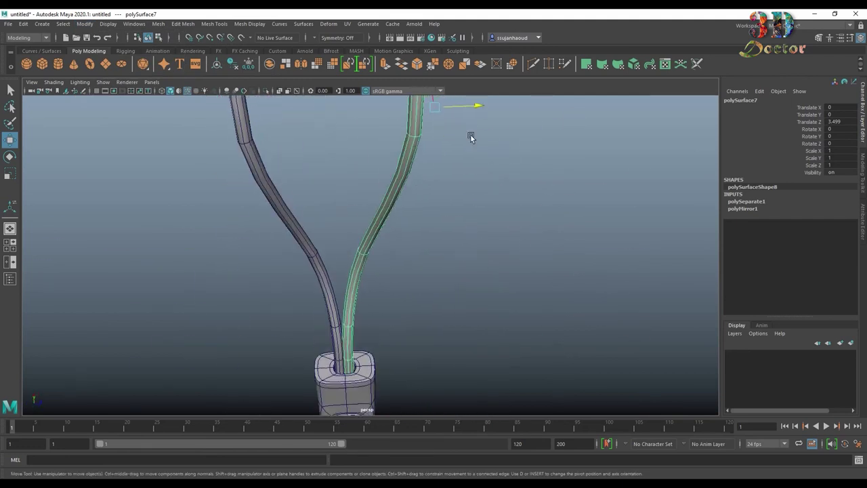
{"action": "mouse_move", "coordinate": [475, 107]}
{"action": "left_mouse_down"}
{"action": "mouse_move", "coordinate": [418, 202]}
{"action": "mouse_move", "coordinate": [275, 183]}
{"action": "left_mouse_up"}
- Center the left cable's pivot, nudge it down to Translate Y -0.14, and disable wireframe-on-shaded
{"action": "left_click", "coordinate": [313, 203], "text": "shift"}
{"action": "left_click", "coordinate": [84, 24]}
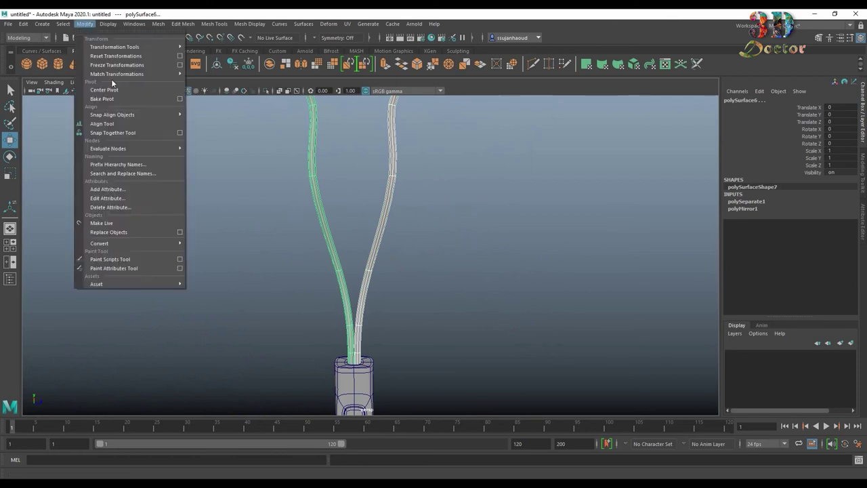
{"action": "left_click", "coordinate": [102, 89]}
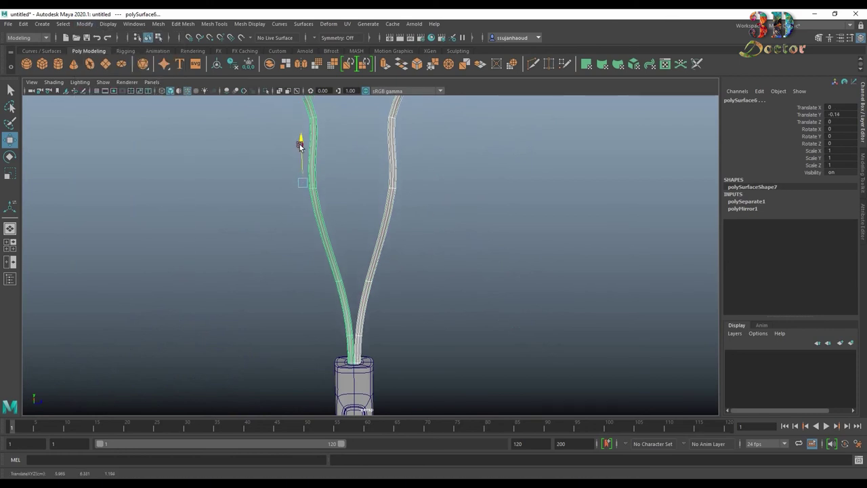
{"action": "mouse_move", "coordinate": [300, 135]}
{"action": "left_mouse_down", "text": "alt"}
{"action": "mouse_move", "coordinate": [441, 170]}
{"action": "mouse_move", "coordinate": [315, 194]}
{"action": "left_mouse_up", "text": "alt"}
{"action": "left_click", "coordinate": [441, 177]}
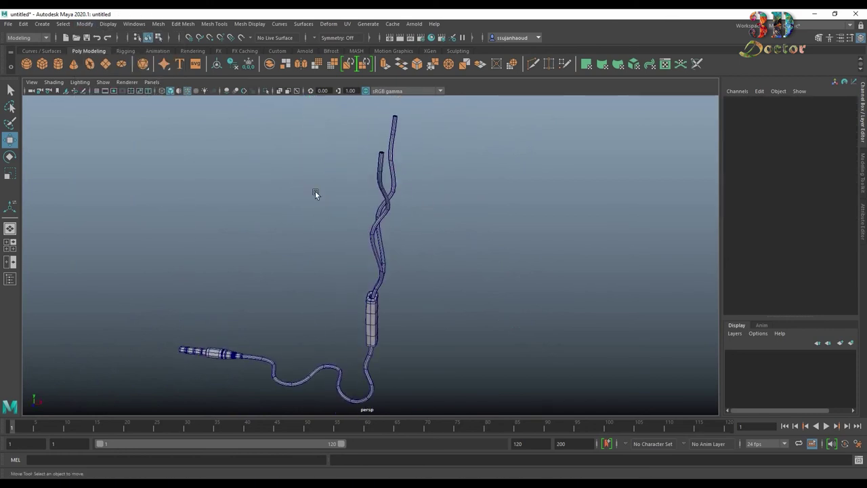
{"action": "left_click", "coordinate": [195, 91]}
- Turn on the ground grid and orbit and pan to review the shaded Y-split cable
{"action": "mouse_move", "coordinate": [461, 228]}
{"action": "left_mouse_down", "text": "alt"}
{"action": "mouse_move", "coordinate": [424, 234]}
{"action": "mouse_move", "coordinate": [552, 219]}
{"action": "mouse_move", "coordinate": [424, 208]}
{"action": "mouse_move", "coordinate": [426, 236]}
{"action": "mouse_move", "coordinate": [312, 257]}
{"action": "mouse_move", "coordinate": [427, 246]}
{"action": "mouse_move", "coordinate": [388, 224]}
{"action": "mouse_move", "coordinate": [427, 228]}
{"action": "mouse_move", "coordinate": [436, 182]}
{"action": "mouse_move", "coordinate": [505, 197]}
{"action": "mouse_move", "coordinate": [424, 235]}
{"action": "mouse_move", "coordinate": [444, 238]}
{"action": "left_mouse_up", "text": "alt"}
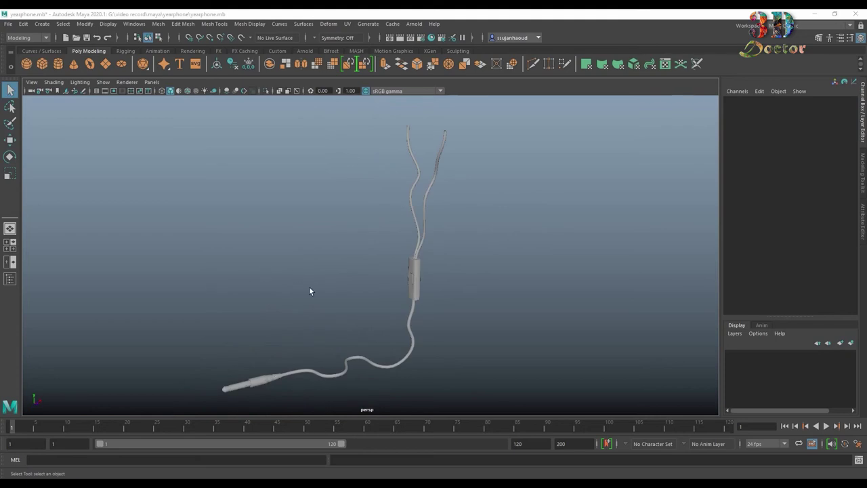
{"action": "left_click_drag", "start_coordinate": [310, 292], "coordinate": [280, 298], "text": "alt"}
{"action": "left_click", "coordinate": [96, 91]}
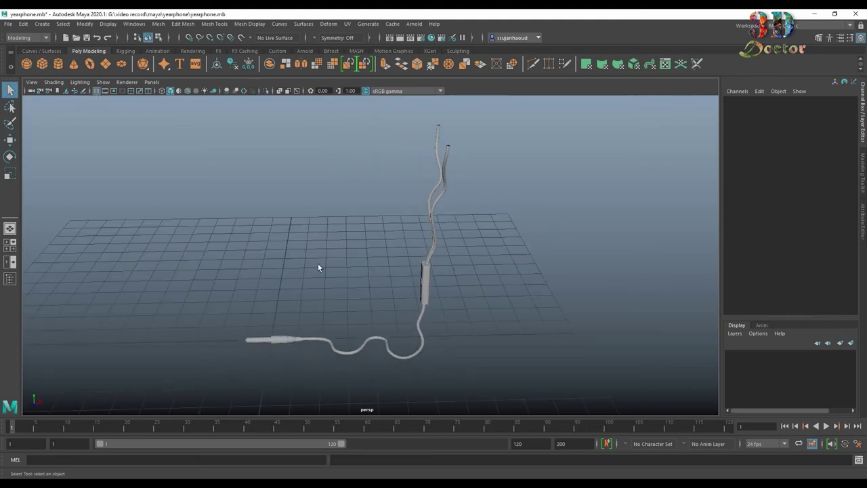
{"action": "mouse_move", "coordinate": [318, 263]}
{"action": "left_mouse_down", "text": "alt"}
{"action": "mouse_move", "coordinate": [330, 254]}
{"action": "mouse_move", "coordinate": [387, 287]}
{"action": "mouse_move", "coordinate": [387, 277]}
{"action": "left_mouse_up", "text": "alt"}
{"action": "middle_click_drag", "start_coordinate": [387, 277], "coordinate": [459, 195], "text": "alt"}
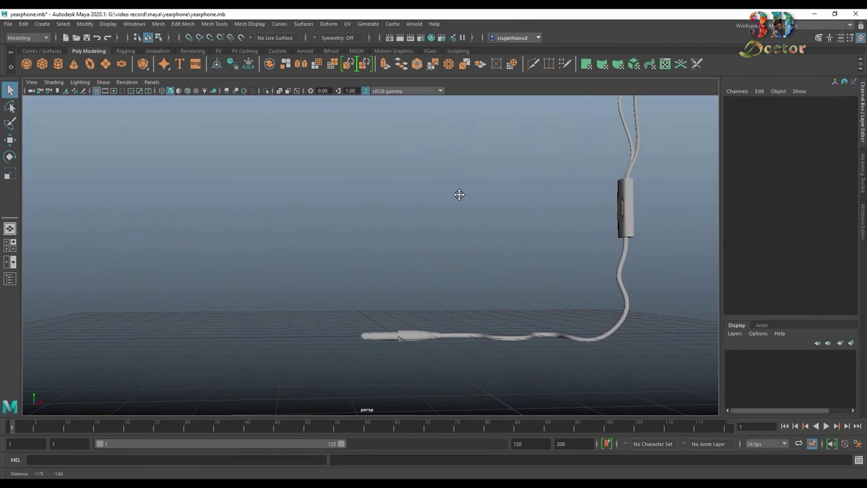
- Create a polygon cylinder at the origin with Subdivisions Axis set to 8
{"action": "left_click", "coordinate": [59, 63]}
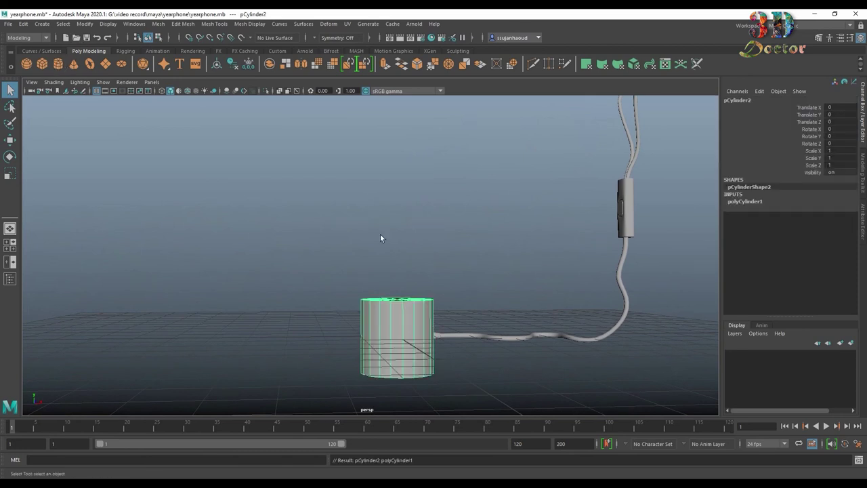
{"action": "left_click", "coordinate": [744, 202]}
{"action": "left_click", "coordinate": [793, 222]}
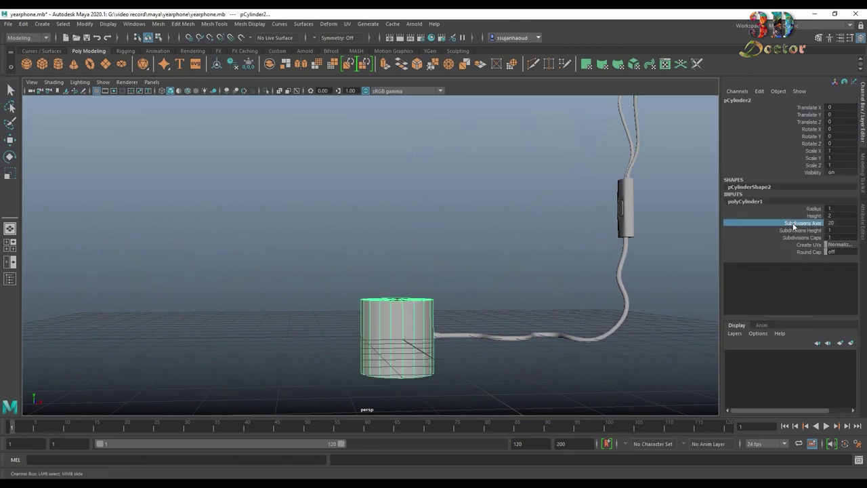
{"action": "middle_click_drag", "start_coordinate": [678, 305], "coordinate": [613, 322]}
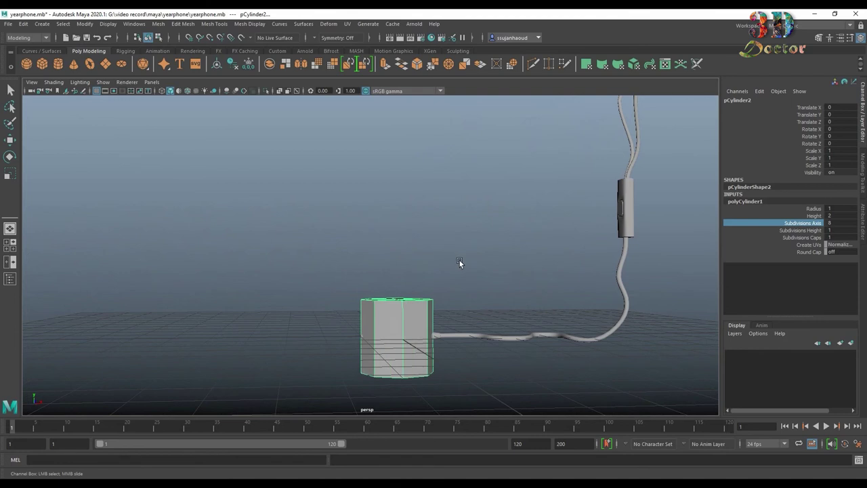
- Duplicate the eight-sided cylinder to make pCylinder3
{"action": "scroll", "coordinate": [460, 260], "scroll_direction": "up", "scroll_amount": 2}
{"action": "mouse_move", "coordinate": [460, 257]}
{"action": "left_mouse_down", "text": "alt"}
{"action": "mouse_move", "coordinate": [469, 269]}
{"action": "mouse_move", "coordinate": [457, 276]}
{"action": "left_mouse_up", "text": "alt"}
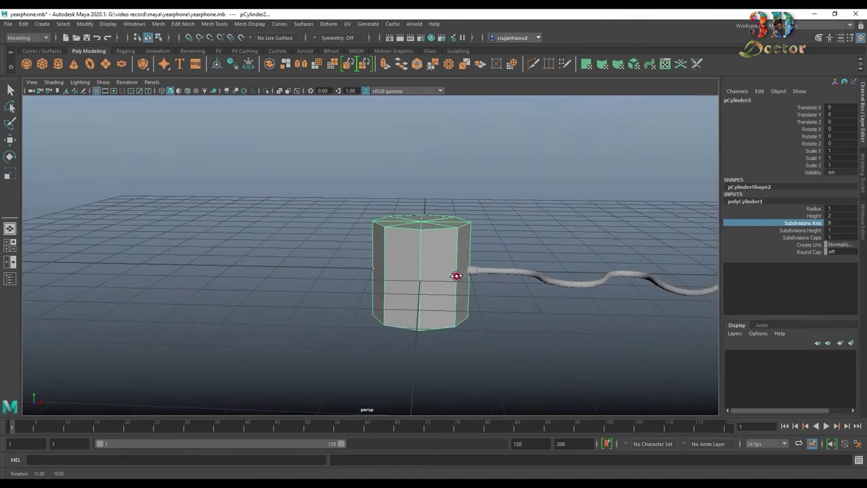
{"action": "key", "text": "q"}
{"action": "left_click", "coordinate": [442, 254]}
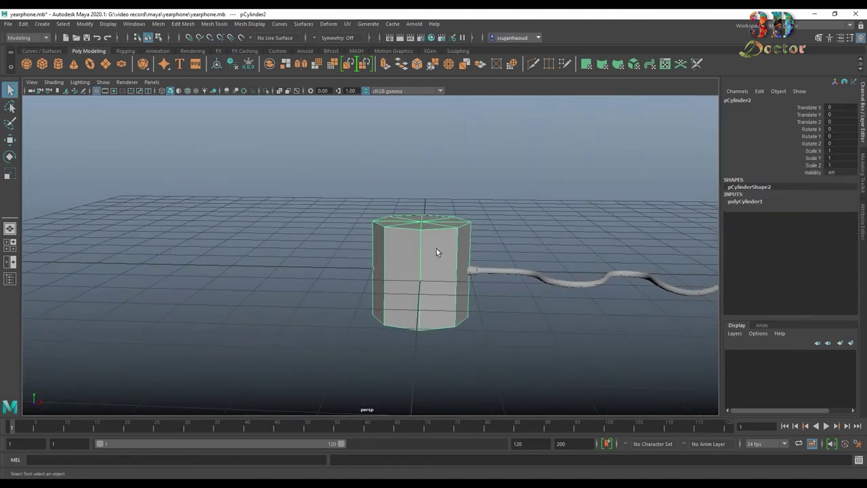
{"action": "key", "text": "ctrl+d"}
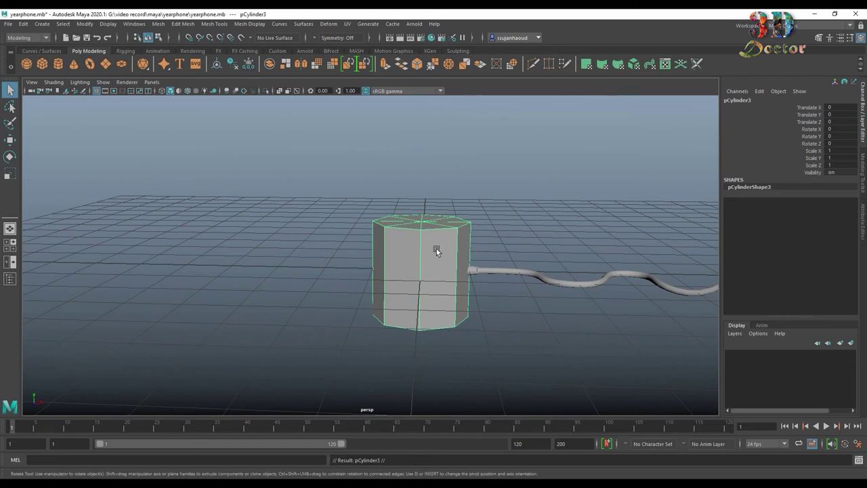
- Rotate the copied cylinder to Rotate Z 90 so it lies on its side
{"action": "key", "text": "e"}
{"action": "left_click_drag", "start_coordinate": [444, 241], "coordinate": [715, 169]}
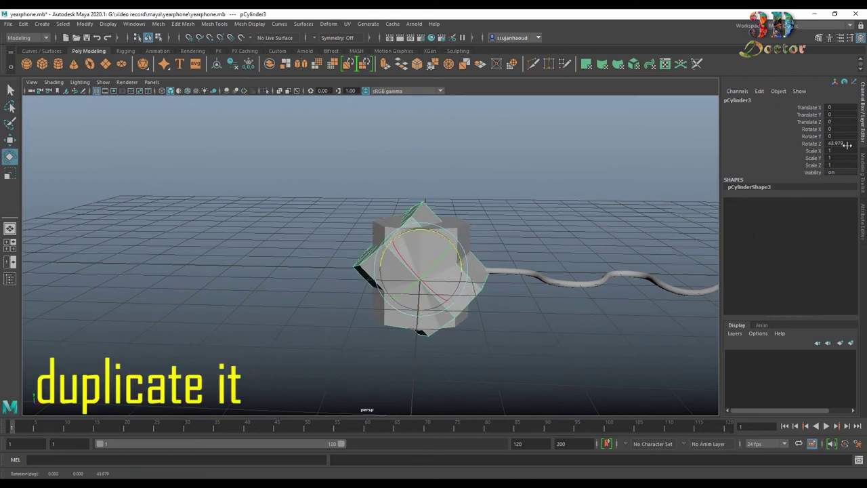
{"action": "type", "text": "90"}
{"action": "key", "text": "Return"}
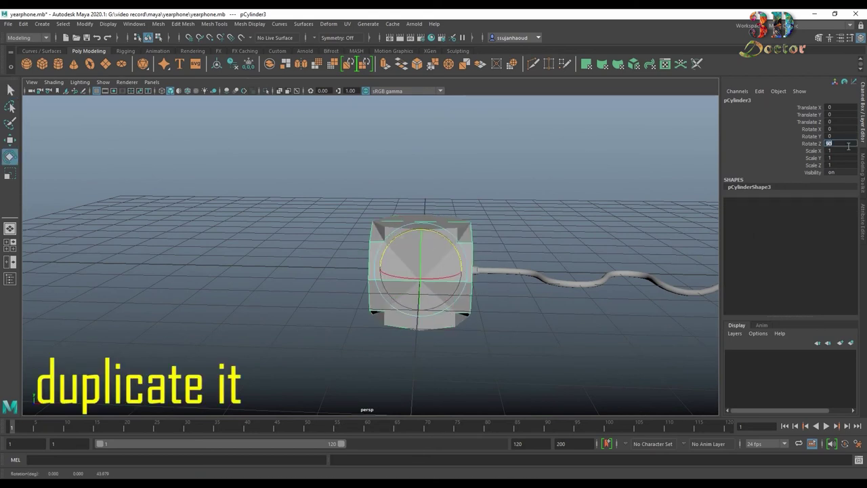
{"action": "left_click", "coordinate": [441, 175]}
{"action": "left_click", "coordinate": [467, 252]}
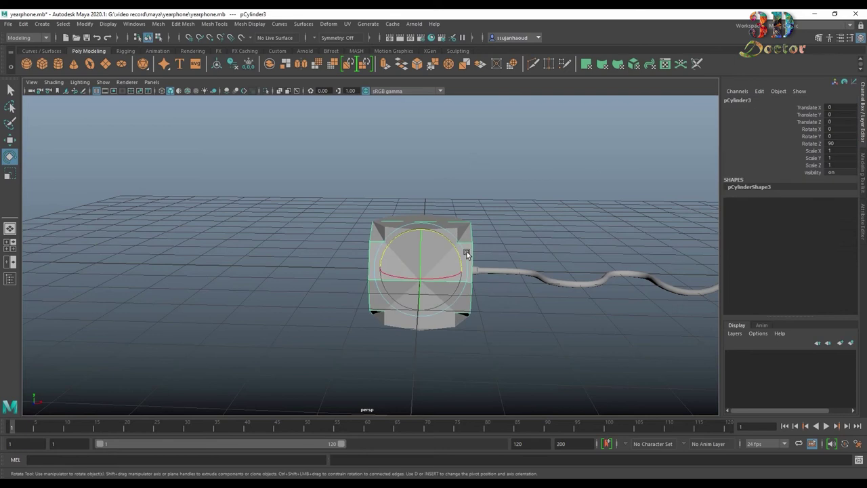
- Raise the sideways copy to Translate Y 2.209 above the original
{"action": "key", "text": "w"}
{"action": "left_click_drag", "start_coordinate": [432, 228], "coordinate": [423, 129]}
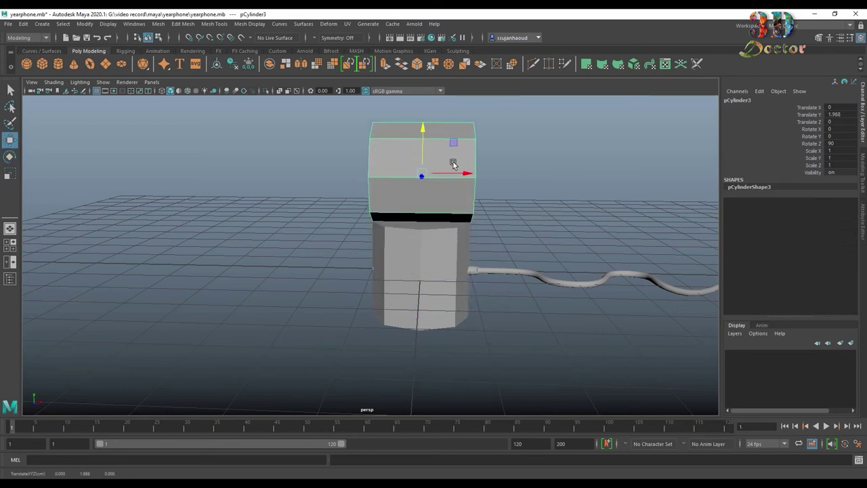
{"action": "left_click_drag", "start_coordinate": [422, 131], "coordinate": [423, 120]}
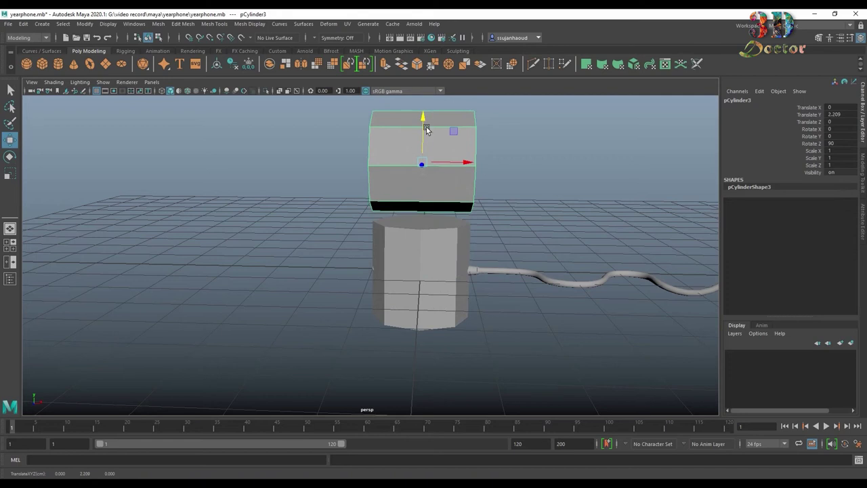
- Scale the sideways copy down to a smaller size
{"action": "key", "text": "r"}
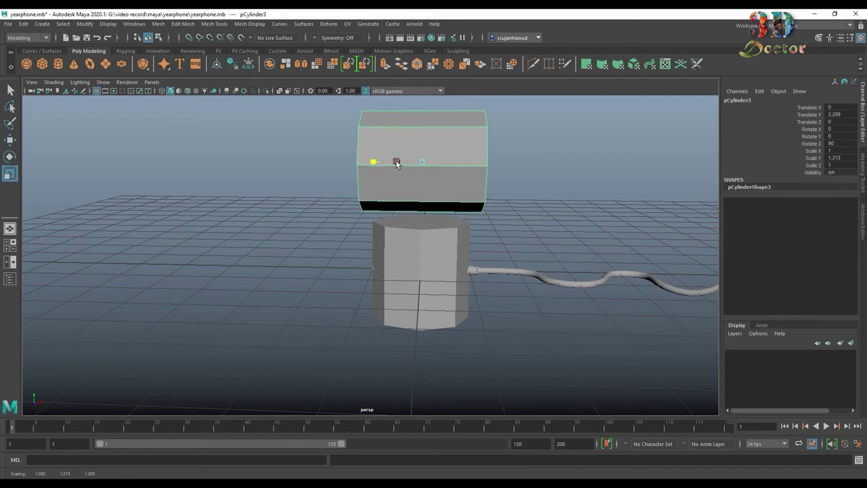
{"action": "left_click_drag", "start_coordinate": [405, 165], "coordinate": [381, 163]}
{"action": "scroll", "coordinate": [578, 166], "scroll_direction": "down", "scroll_amount": 5}
{"action": "scroll", "coordinate": [578, 167], "scroll_direction": "down", "scroll_amount": 3}
{"action": "scroll", "coordinate": [513, 248], "scroll_direction": "up", "scroll_amount": 2}
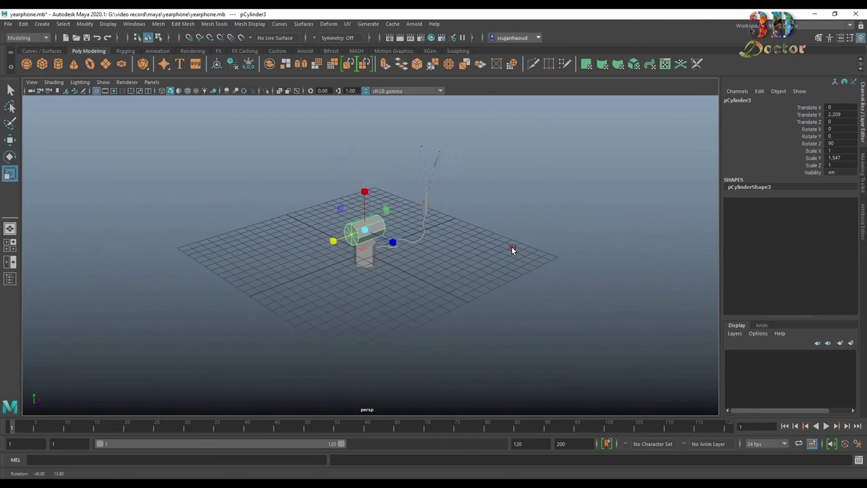
{"action": "scroll", "coordinate": [413, 244], "scroll_direction": "up", "scroll_amount": 5}
{"action": "left_click_drag", "start_coordinate": [359, 210], "coordinate": [333, 217]}
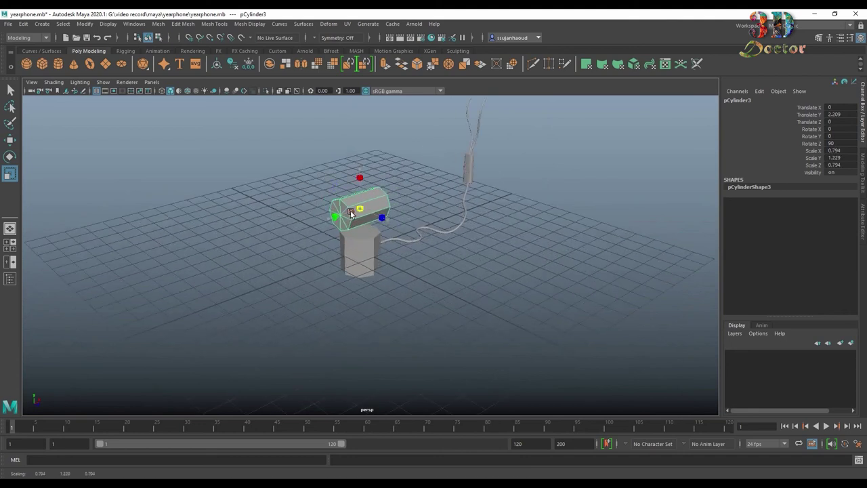
{"action": "scroll", "coordinate": [409, 204], "scroll_direction": "down", "scroll_amount": 3}
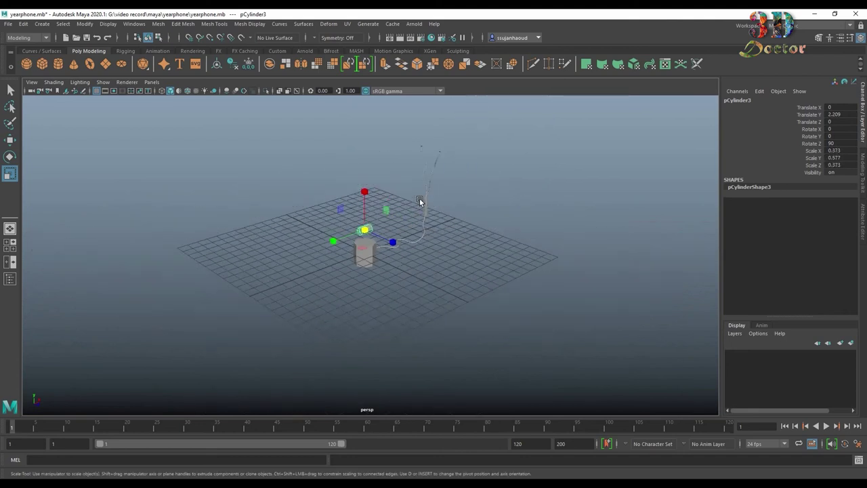
{"action": "left_click_drag", "start_coordinate": [434, 227], "coordinate": [378, 216], "text": "alt"}
{"action": "scroll", "coordinate": [412, 219], "scroll_direction": "up", "scroll_amount": 3}
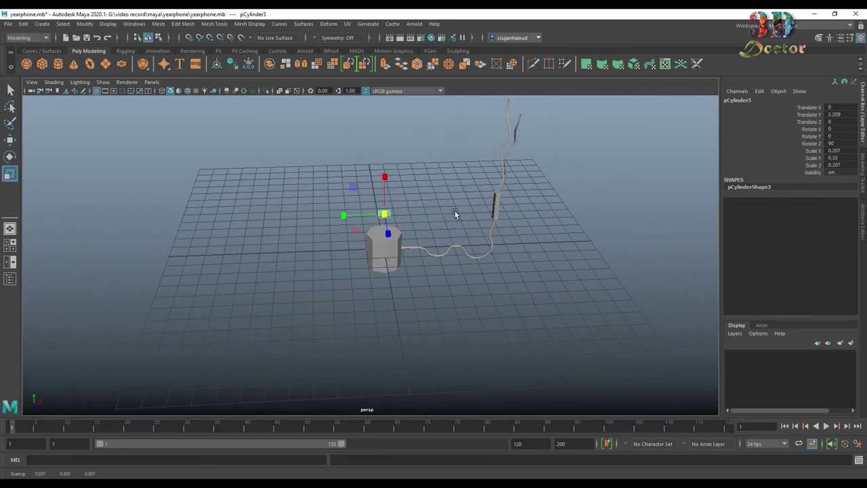
{"action": "scroll", "coordinate": [441, 208], "scroll_direction": "up", "scroll_amount": 3}
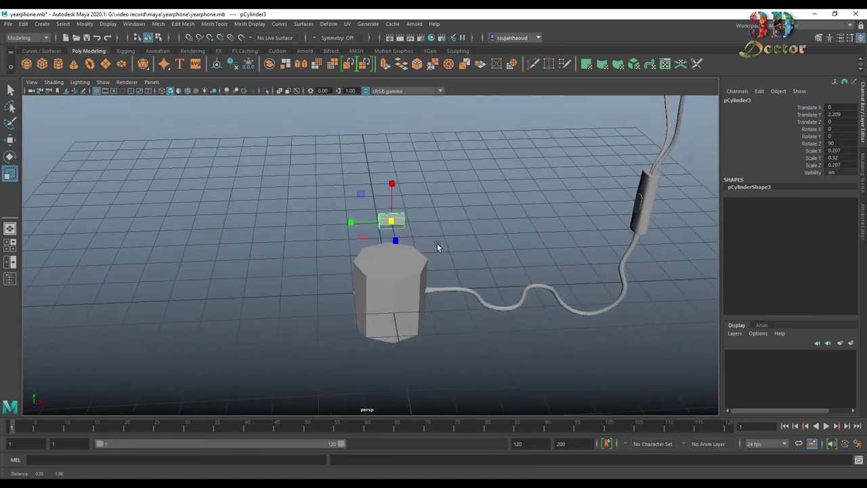
{"action": "scroll", "coordinate": [437, 243], "scroll_direction": "up", "scroll_amount": 3}
{"action": "scroll", "coordinate": [437, 245], "scroll_direction": "up", "scroll_amount": 1}
- Shrink the original cylinder into a slim collar and raise it to Translate Y 1.483
{"action": "left_click", "coordinate": [426, 274]}
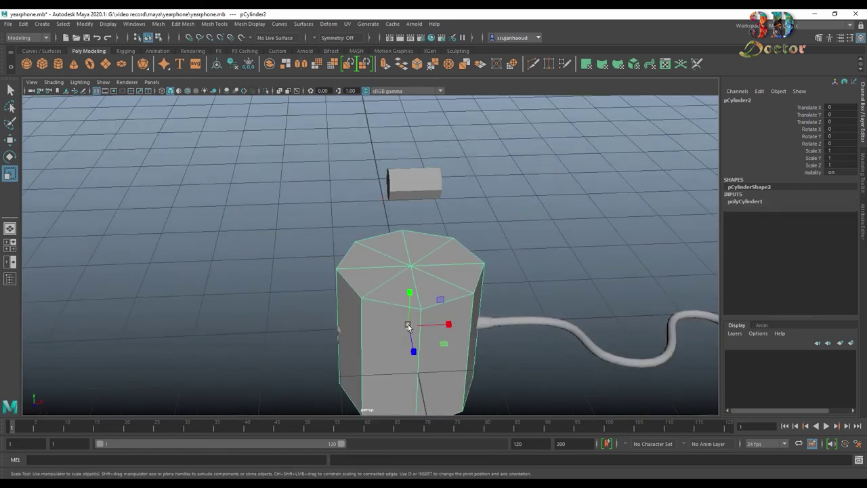
{"action": "mouse_move", "coordinate": [409, 327]}
{"action": "left_mouse_down"}
{"action": "mouse_move", "coordinate": [368, 320]}
{"action": "mouse_move", "coordinate": [312, 327]}
{"action": "left_mouse_up"}
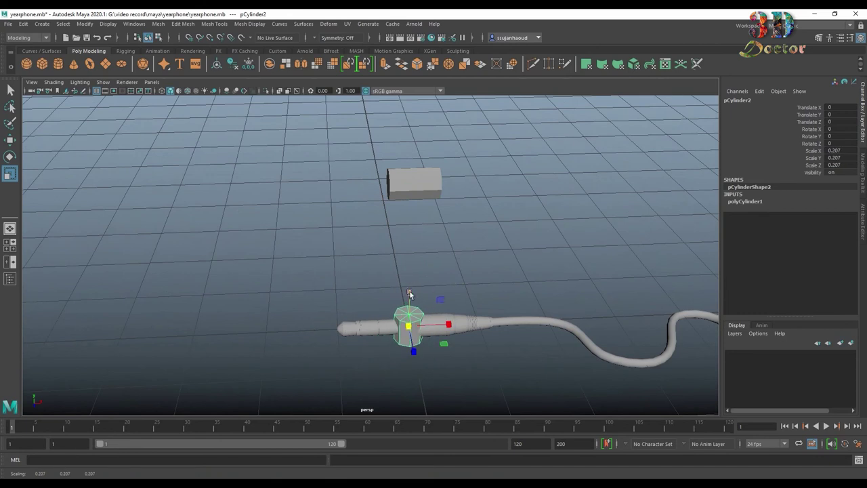
{"action": "mouse_move", "coordinate": [409, 293]}
{"action": "left_mouse_down"}
{"action": "mouse_move", "coordinate": [412, 249]}
{"action": "mouse_move", "coordinate": [410, 325]}
{"action": "mouse_move", "coordinate": [399, 331]}
{"action": "left_mouse_up"}
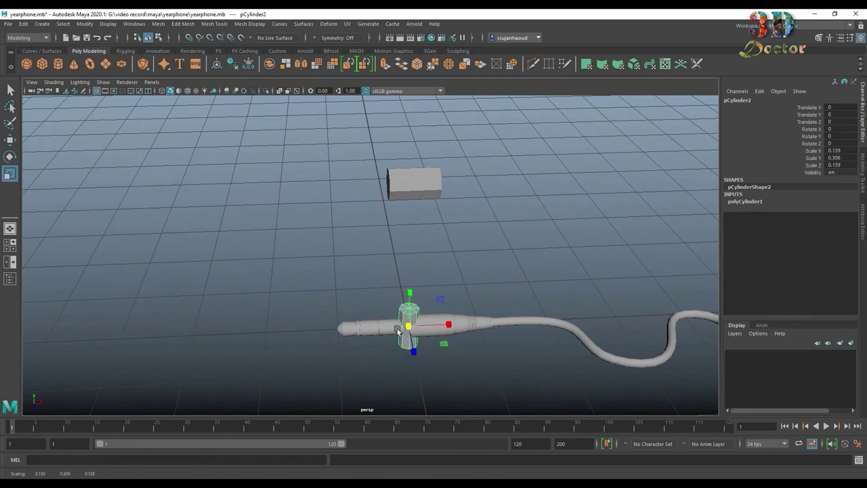
{"action": "mouse_move", "coordinate": [425, 280]}
{"action": "left_mouse_down", "text": "alt"}
{"action": "mouse_move", "coordinate": [443, 228]}
{"action": "mouse_move", "coordinate": [478, 225]}
{"action": "mouse_move", "coordinate": [447, 229]}
{"action": "left_mouse_up", "text": "alt"}
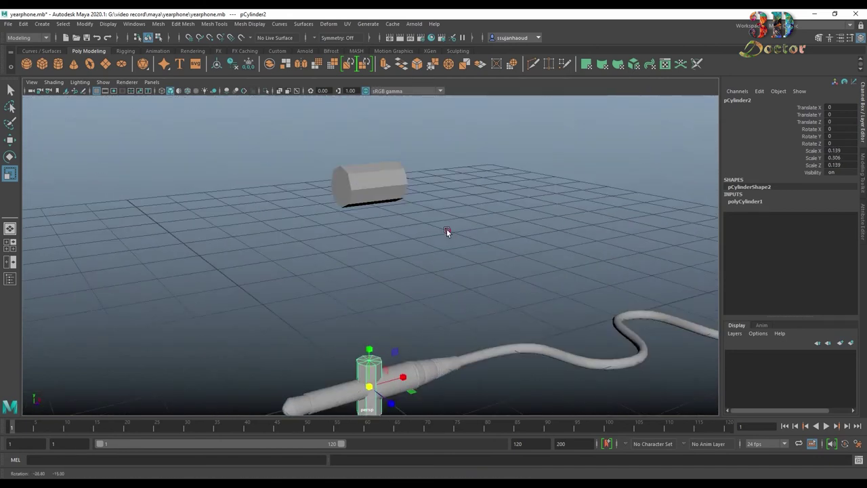
{"action": "key", "text": "w"}
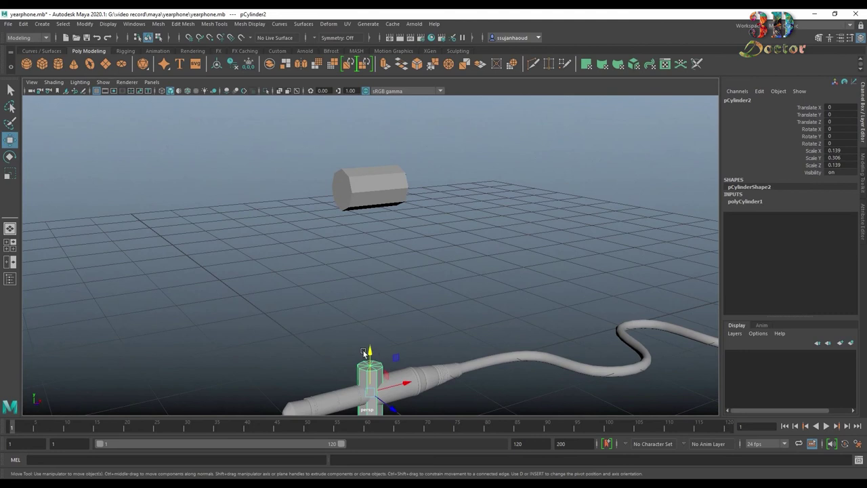
{"action": "mouse_move", "coordinate": [364, 351]}
{"action": "left_mouse_down"}
{"action": "mouse_move", "coordinate": [350, 227]}
{"action": "mouse_move", "coordinate": [424, 187]}
{"action": "mouse_move", "coordinate": [442, 187]}
{"action": "mouse_move", "coordinate": [442, 269]}
{"action": "mouse_move", "coordinate": [357, 265]}
{"action": "mouse_move", "coordinate": [456, 269]}
{"action": "mouse_move", "coordinate": [500, 251]}
{"action": "mouse_move", "coordinate": [511, 232]}
{"action": "mouse_move", "coordinate": [483, 240]}
{"action": "mouse_move", "coordinate": [397, 232]}
{"action": "mouse_move", "coordinate": [570, 224]}
{"action": "left_mouse_up"}
{"action": "left_click", "coordinate": [488, 235]}
- Extrude pCylinder3's end-cap face and scale it inward into an inner octagon
{"action": "scroll", "coordinate": [475, 242], "scroll_direction": "up", "scroll_amount": 2}
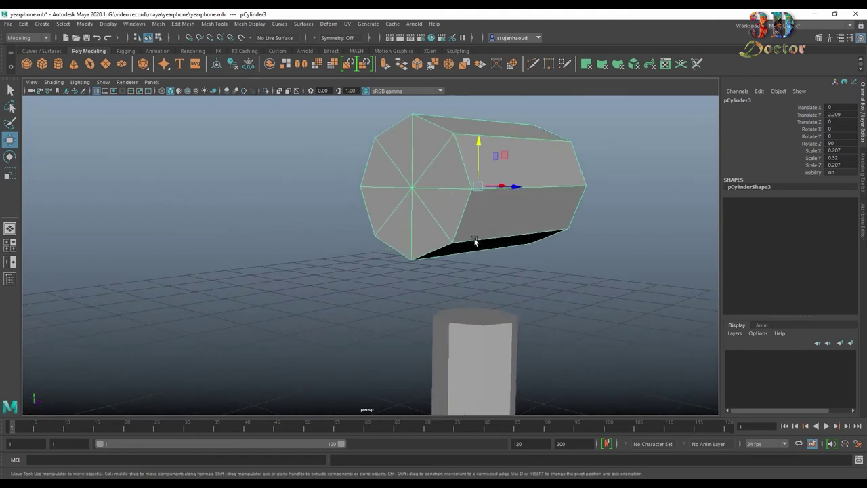
{"action": "mouse_move", "coordinate": [511, 225]}
{"action": "left_mouse_down", "text": "alt"}
{"action": "mouse_move", "coordinate": [519, 213]}
{"action": "mouse_move", "coordinate": [293, 252]}
{"action": "mouse_move", "coordinate": [337, 262]}
{"action": "left_mouse_up", "text": "alt"}
{"action": "mouse_move", "coordinate": [390, 249]}
{"action": "left_mouse_down", "text": "alt"}
{"action": "mouse_move", "coordinate": [348, 238]}
{"action": "mouse_move", "coordinate": [465, 244]}
{"action": "mouse_move", "coordinate": [439, 290]}
{"action": "left_mouse_up", "text": "alt"}
{"action": "mouse_move", "coordinate": [330, 244]}
{"action": "right_mouse_down"}
{"action": "mouse_move", "coordinate": [287, 246]}
{"action": "mouse_move", "coordinate": [330, 308]}
{"action": "right_mouse_up"}
{"action": "left_click", "coordinate": [331, 248]}
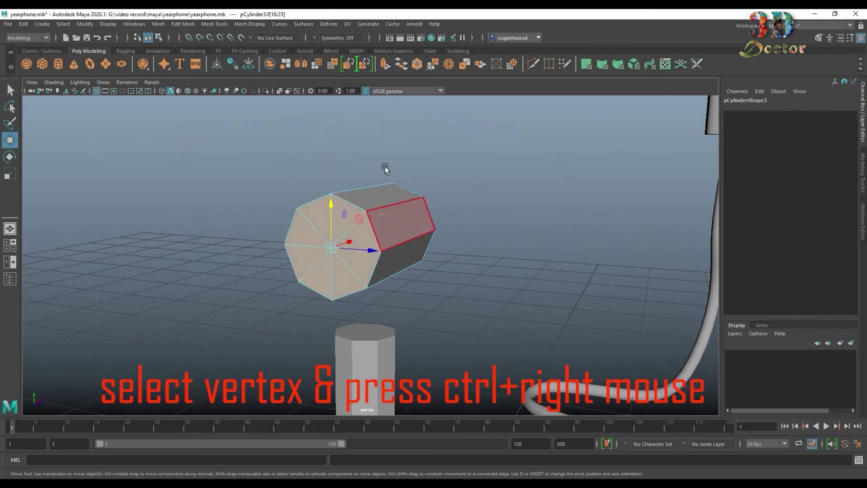
{"action": "left_click", "coordinate": [384, 64]}
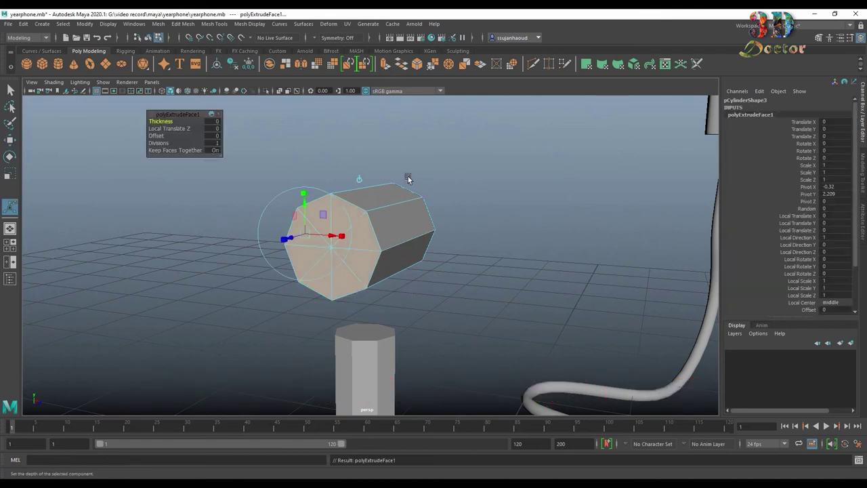
{"action": "key", "text": "r"}
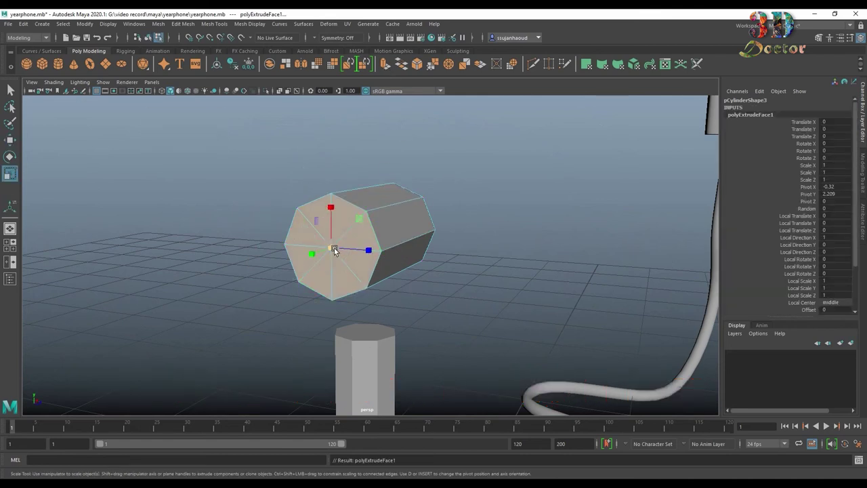
{"action": "left_click_drag", "start_coordinate": [334, 249], "coordinate": [307, 257]}
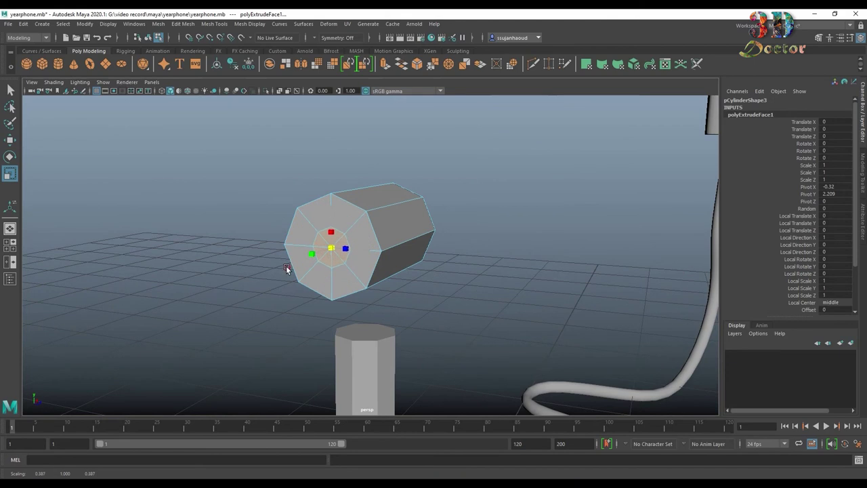
- Select an edge inside the inner octagon, then return to object selection and deselect
{"action": "scroll", "coordinate": [371, 234], "scroll_direction": "up", "scroll_amount": 5}
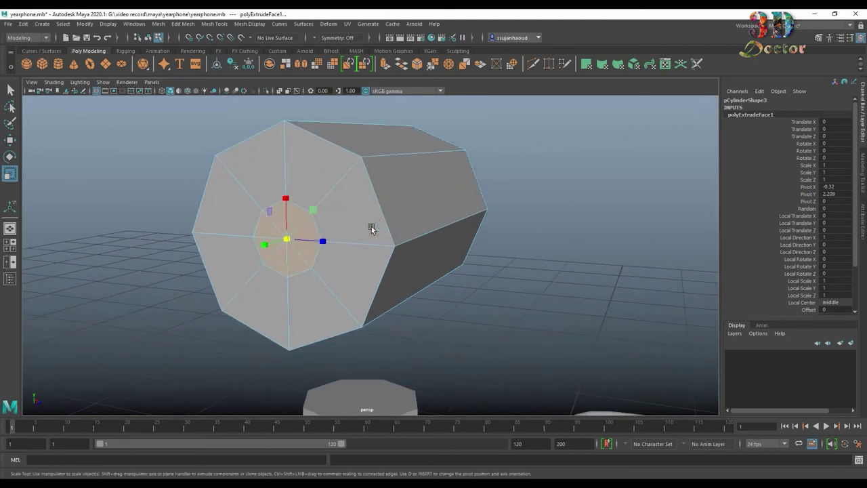
{"action": "right_click", "coordinate": [303, 219]}
{"action": "left_click", "coordinate": [300, 217]}
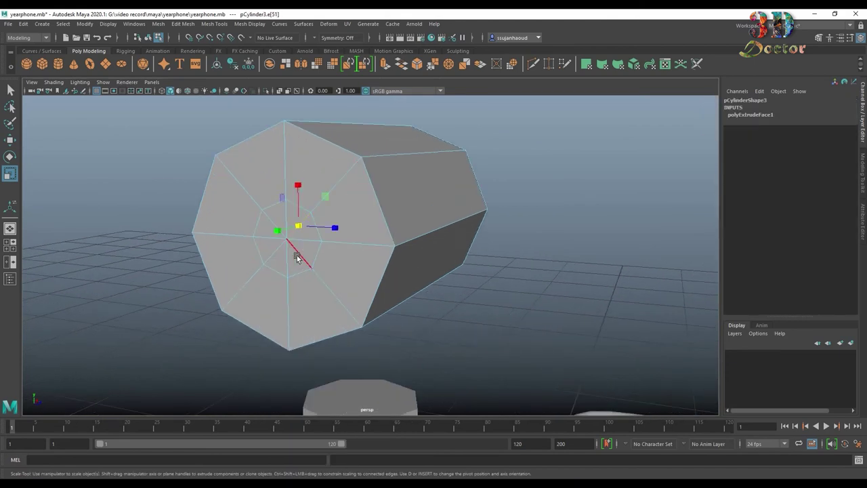
{"action": "key", "text": "q"}
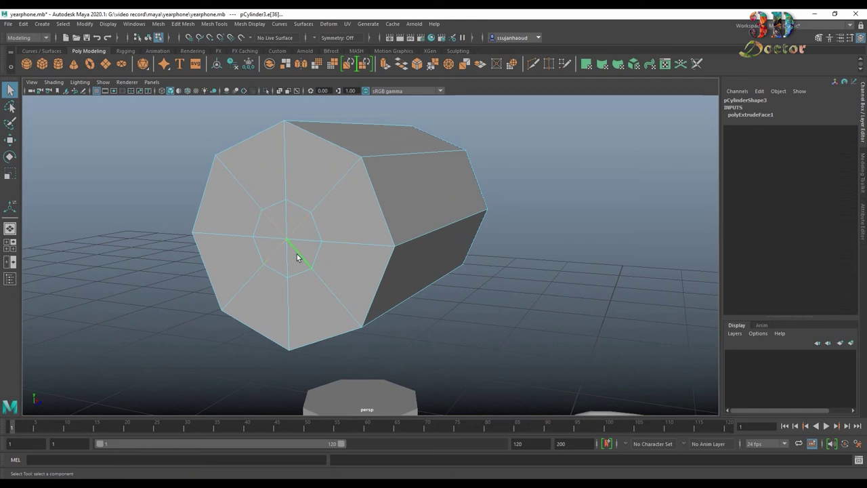
{"action": "left_click", "coordinate": [297, 257], "text": "ctrl"}
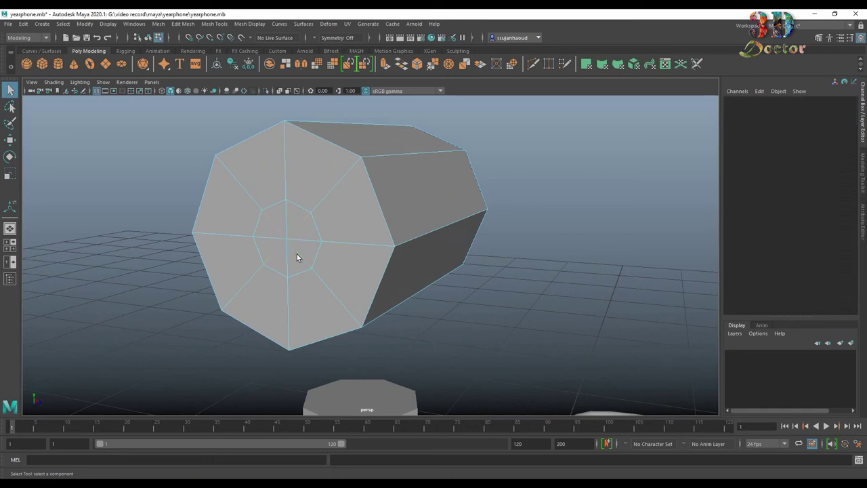
- Bevel pCylinder3's front rim edges with 2 segments and fraction 0.05
{"action": "left_click", "coordinate": [346, 148]}
{"action": "left_click", "coordinate": [417, 64]}
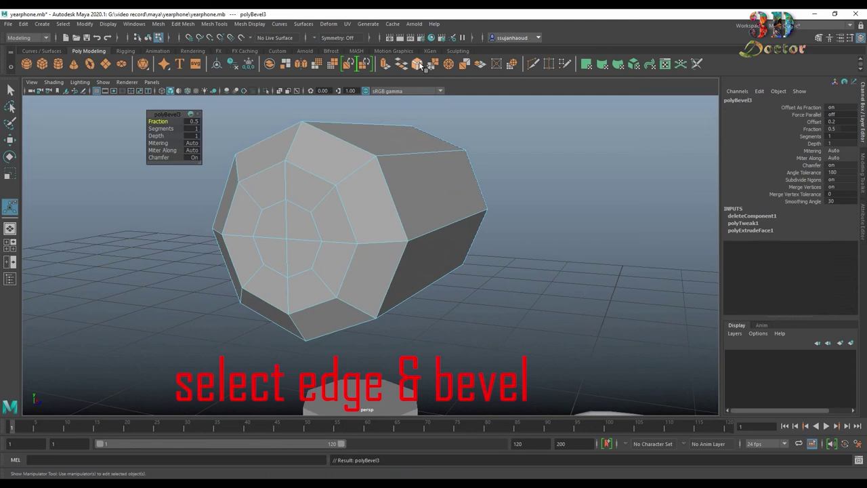
{"action": "left_click_drag", "start_coordinate": [161, 128], "coordinate": [165, 122]}
{"action": "type", "text": "0.05"}
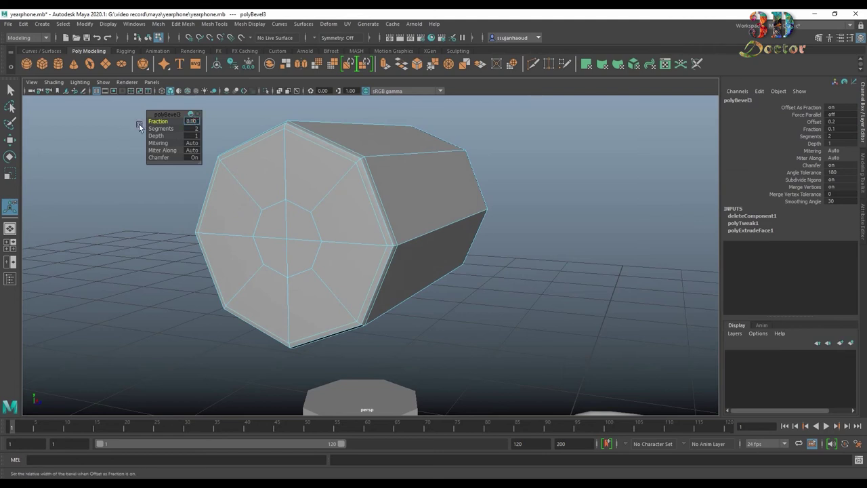
{"action": "key", "text": "Return"}
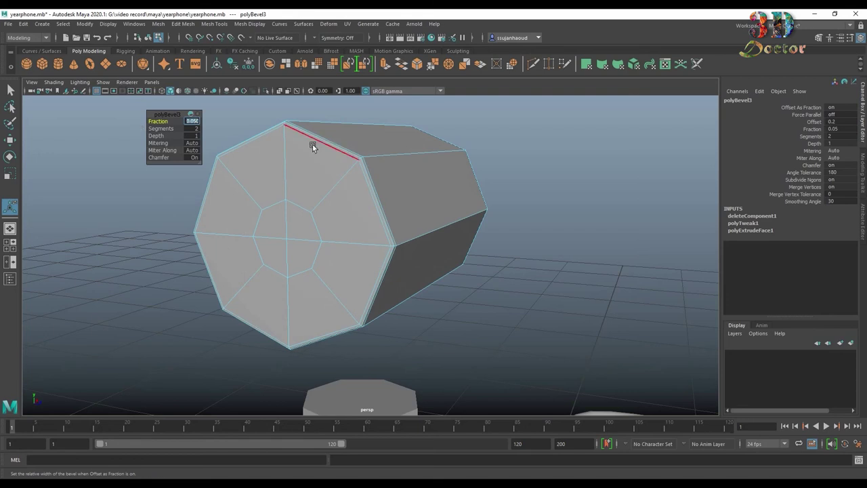
- Finish the bevel, preview pCylinder3 smoothed, and zoom out to the whole earphone
{"action": "key", "text": "q"}
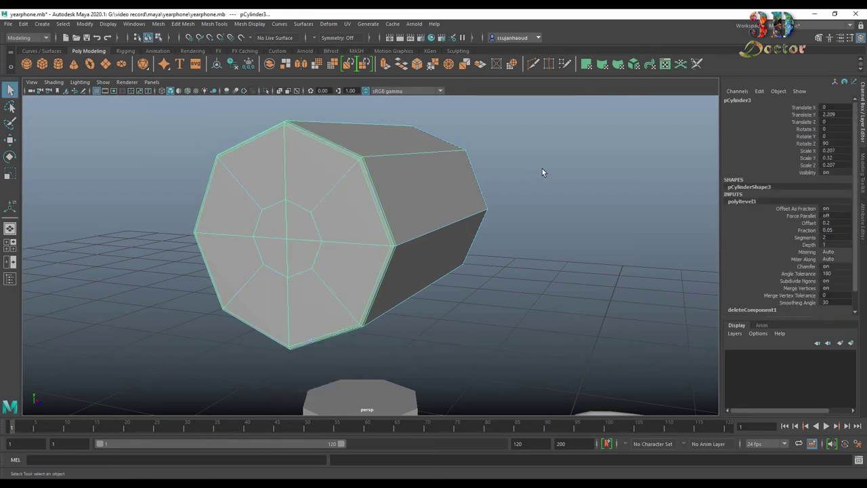
{"action": "key", "text": "3"}
{"action": "left_click_drag", "start_coordinate": [542, 169], "coordinate": [531, 241], "text": "alt"}
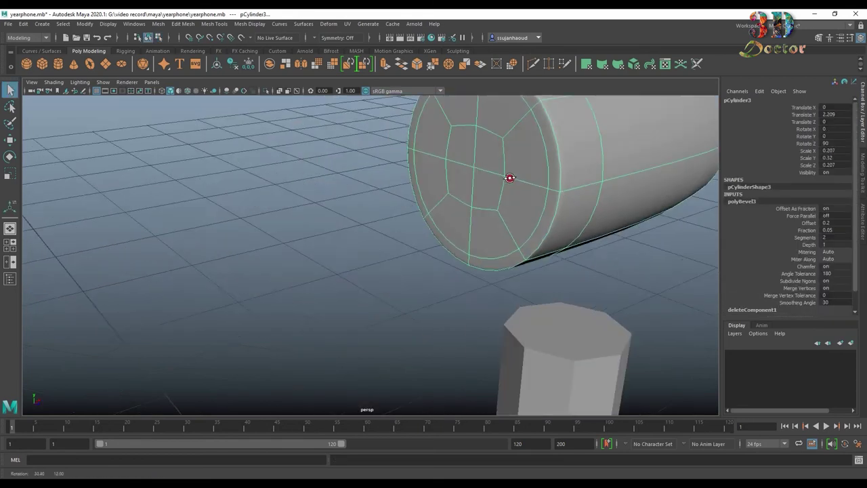
{"action": "scroll", "coordinate": [542, 238], "scroll_direction": "down", "scroll_amount": 3}
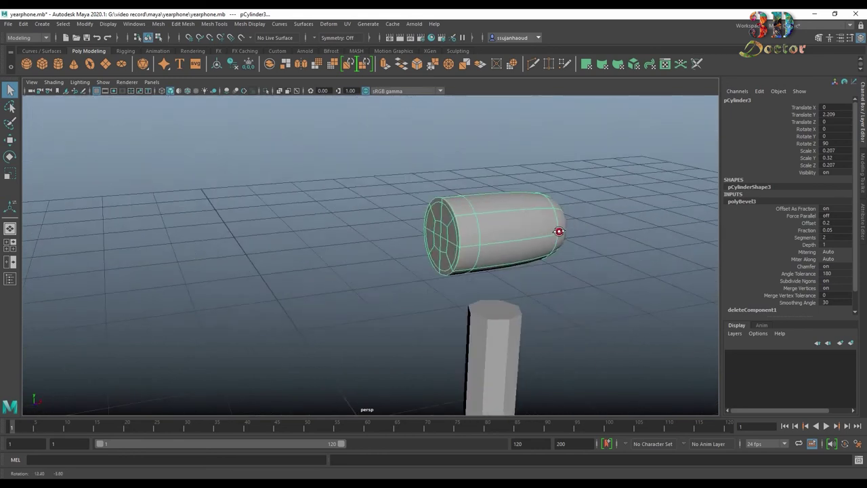
{"action": "scroll", "coordinate": [571, 234], "scroll_direction": "down", "scroll_amount": 3}
{"action": "scroll", "coordinate": [583, 235], "scroll_direction": "down", "scroll_amount": 3}
{"action": "left_click_drag", "start_coordinate": [579, 240], "coordinate": [468, 246], "text": "alt"}
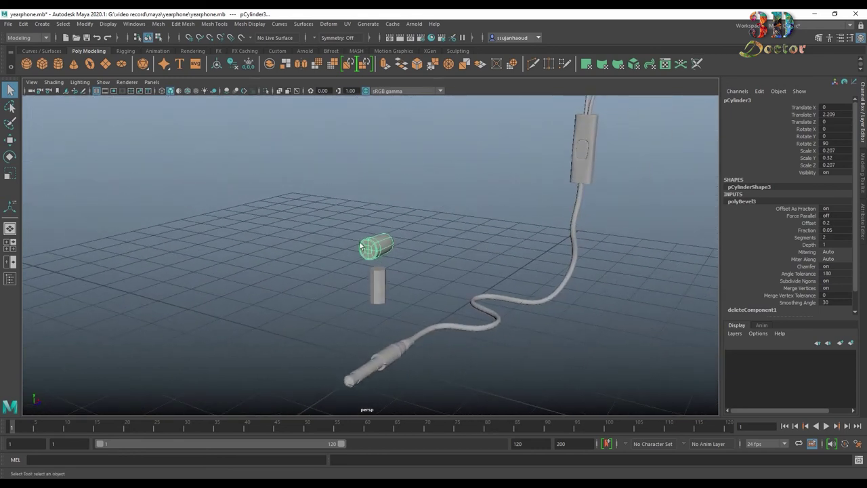
- Isolate the two cylinders with Ctrl+1, hiding the cable
{"action": "left_click_drag", "start_coordinate": [319, 208], "coordinate": [393, 298]}
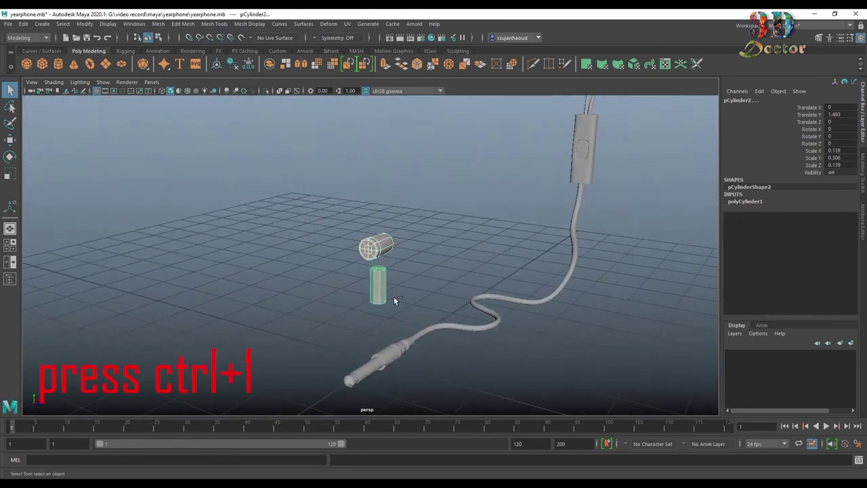
{"action": "key", "text": "ctrl+1"}
{"action": "mouse_move", "coordinate": [405, 226]}
{"action": "right_mouse_down", "text": "alt"}
{"action": "mouse_move", "coordinate": [435, 231]}
{"action": "mouse_move", "coordinate": [470, 207]}
{"action": "right_mouse_up", "text": "alt"}
{"action": "left_click", "coordinate": [470, 206]}
{"action": "mouse_move", "coordinate": [469, 206]}
{"action": "left_mouse_down", "text": "alt"}
{"action": "mouse_move", "coordinate": [456, 248]}
{"action": "mouse_move", "coordinate": [469, 285]}
{"action": "mouse_move", "coordinate": [398, 214]}
{"action": "left_mouse_up", "text": "alt"}
{"action": "right_click_drag", "start_coordinate": [399, 213], "coordinate": [475, 215], "text": "alt"}
- Return the horizontal cylinder to faceted display and ready the upright cylinder for scaling
{"action": "left_click", "coordinate": [446, 164]}
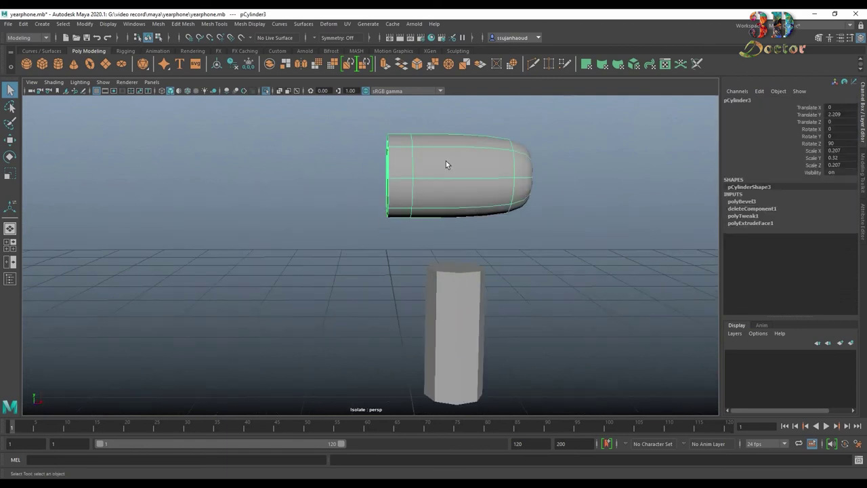
{"action": "mouse_move", "coordinate": [446, 163]}
{"action": "left_mouse_down", "text": "alt"}
{"action": "mouse_move", "coordinate": [457, 170]}
{"action": "mouse_move", "coordinate": [492, 164]}
{"action": "mouse_move", "coordinate": [441, 188]}
{"action": "mouse_move", "coordinate": [410, 186]}
{"action": "mouse_move", "coordinate": [504, 188]}
{"action": "mouse_move", "coordinate": [425, 250]}
{"action": "mouse_move", "coordinate": [485, 281]}
{"action": "mouse_move", "coordinate": [431, 314]}
{"action": "mouse_move", "coordinate": [450, 271]}
{"action": "mouse_move", "coordinate": [254, 118]}
{"action": "left_mouse_up", "text": "alt"}
{"action": "key", "text": "1"}
{"action": "left_click", "coordinate": [461, 275]}
{"action": "key", "text": "r"}
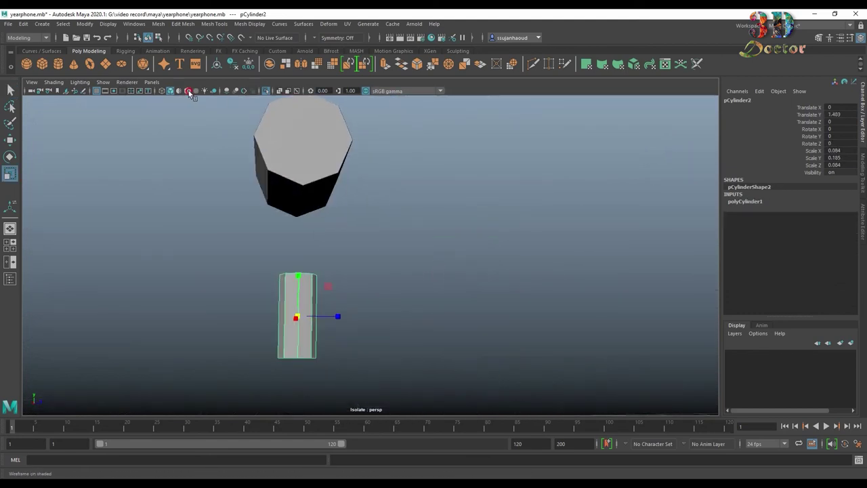
- Raise the upright cylinder and shift it left until it sits beneath the horizontal body
{"action": "left_click_drag", "start_coordinate": [285, 170], "coordinate": [355, 225], "text": "alt"}
{"action": "left_click", "coordinate": [302, 281]}
{"action": "left_click", "coordinate": [288, 288]}
{"action": "key", "text": "w"}
{"action": "left_click_drag", "start_coordinate": [277, 297], "coordinate": [285, 166]}
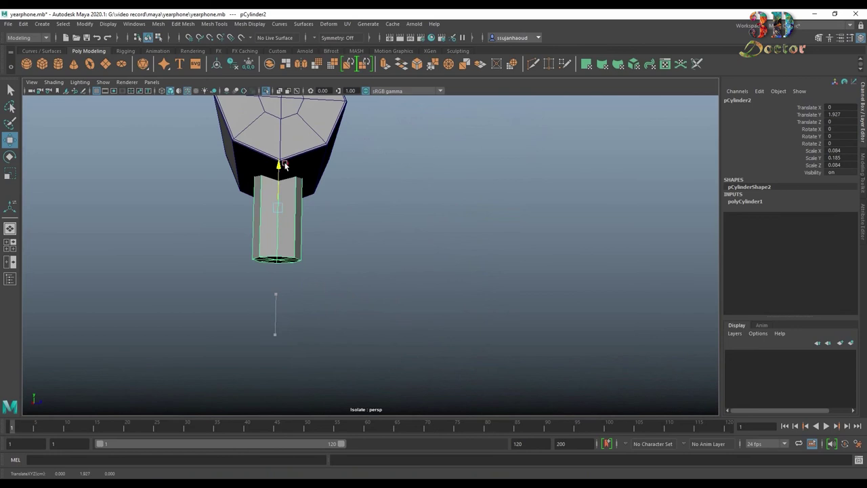
{"action": "left_click_drag", "start_coordinate": [444, 194], "coordinate": [289, 229], "text": "alt"}
{"action": "mouse_move", "coordinate": [562, 181]}
{"action": "left_mouse_down"}
{"action": "mouse_move", "coordinate": [509, 181]}
{"action": "mouse_move", "coordinate": [465, 201]}
{"action": "mouse_move", "coordinate": [567, 244]}
{"action": "mouse_move", "coordinate": [563, 265]}
{"action": "mouse_move", "coordinate": [470, 120]}
{"action": "left_mouse_up"}
- Scale the cylinder to a slim stem (0.059, 0.181, 0.059) and lower it to Translate Y 1.869
{"action": "scroll", "coordinate": [558, 239], "scroll_direction": "down", "scroll_amount": 5}
{"action": "left_click_drag", "start_coordinate": [558, 238], "coordinate": [396, 297], "text": "alt"}
{"action": "key", "text": "r"}
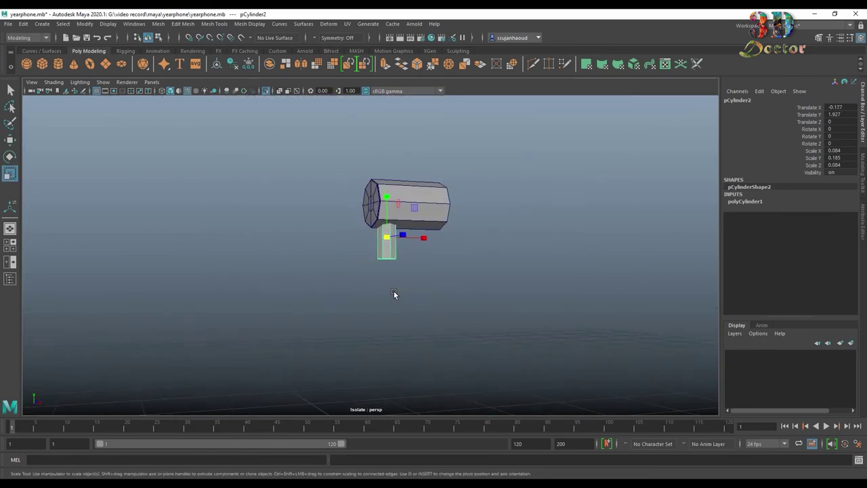
{"action": "mouse_move", "coordinate": [385, 238]}
{"action": "left_mouse_down"}
{"action": "mouse_move", "coordinate": [501, 216]}
{"action": "mouse_move", "coordinate": [440, 283]}
{"action": "mouse_move", "coordinate": [543, 271]}
{"action": "left_mouse_up"}
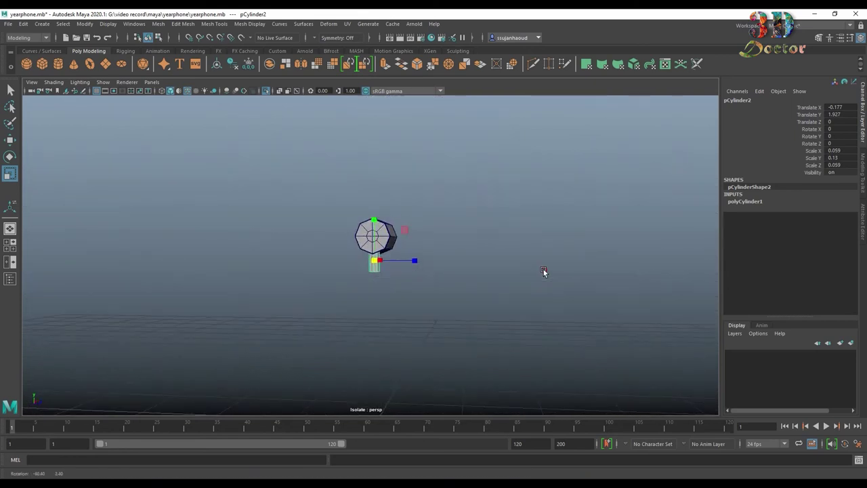
{"action": "scroll", "coordinate": [496, 247], "scroll_direction": "up", "scroll_amount": 5}
{"action": "mouse_move", "coordinate": [407, 269]}
{"action": "left_mouse_down"}
{"action": "mouse_move", "coordinate": [408, 234]}
{"action": "mouse_move", "coordinate": [467, 227]}
{"action": "mouse_move", "coordinate": [459, 253]}
{"action": "left_mouse_up"}
{"action": "scroll", "coordinate": [407, 233], "scroll_direction": "down", "scroll_amount": 5}
{"action": "key", "text": "w"}
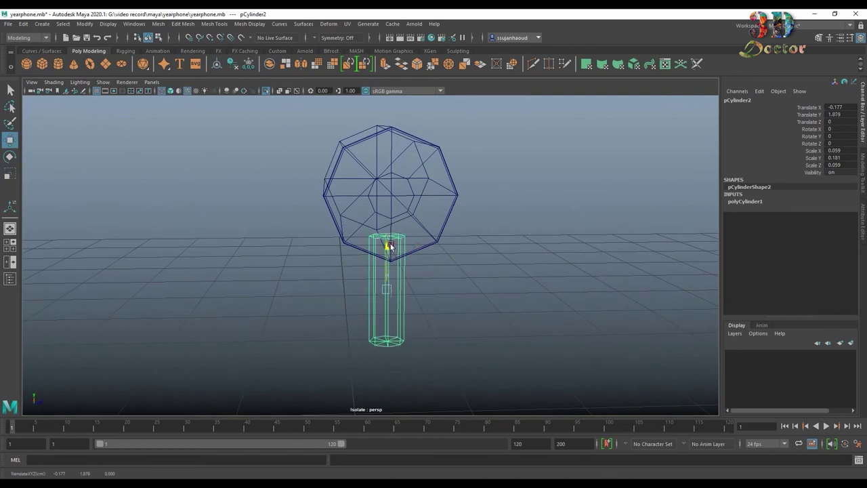
{"action": "left_click_drag", "start_coordinate": [387, 246], "coordinate": [387, 251]}
{"action": "left_click_drag", "start_coordinate": [490, 240], "coordinate": [437, 225], "text": "alt"}
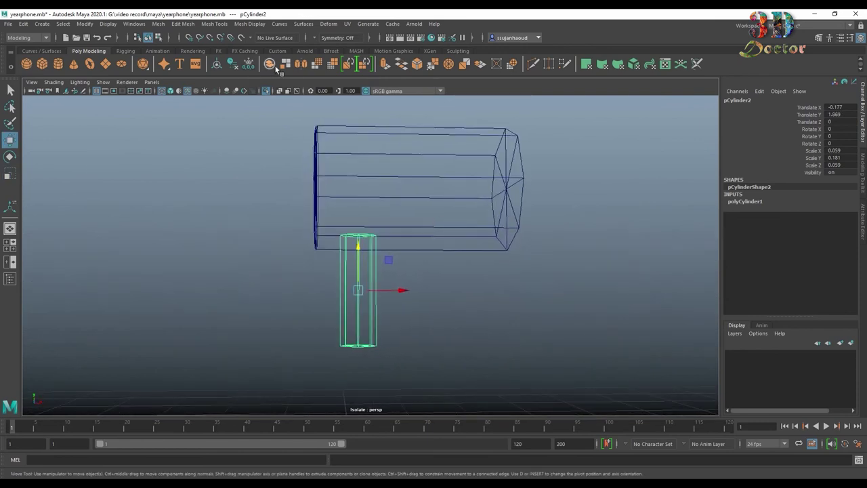
{"action": "left_click", "coordinate": [170, 91]}
{"action": "scroll", "coordinate": [471, 226], "scroll_direction": "up", "scroll_amount": 1}
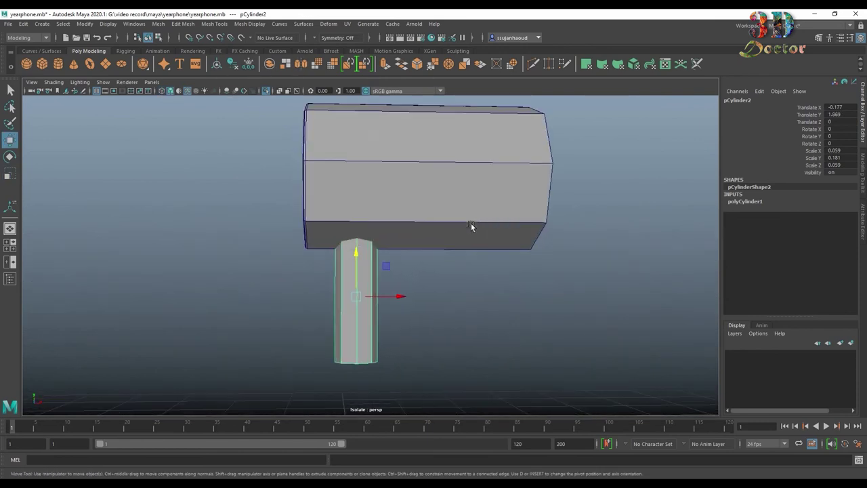
{"action": "left_click", "coordinate": [525, 294]}
- Cut a vertical edge loop across the horizontal body with Multi-Cut
{"action": "left_click", "coordinate": [507, 180]}
{"action": "left_click", "coordinate": [535, 63]}
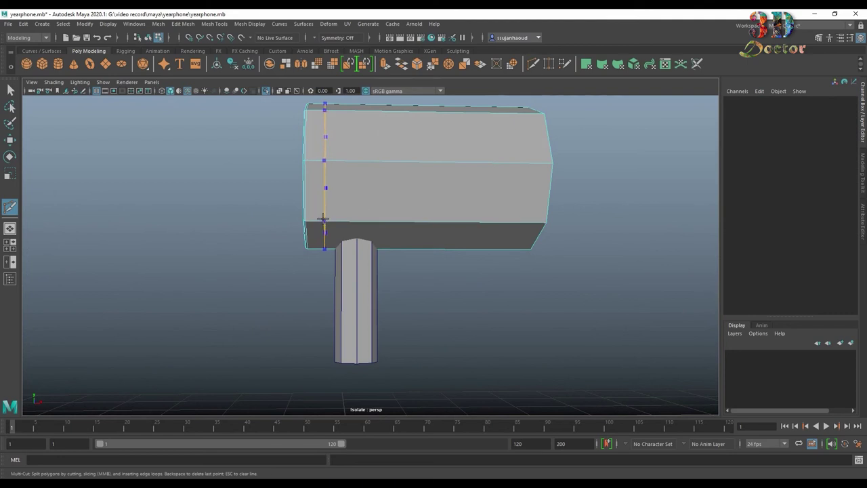
{"action": "left_click", "coordinate": [398, 222], "text": "ctrl"}
{"action": "key", "text": "q"}
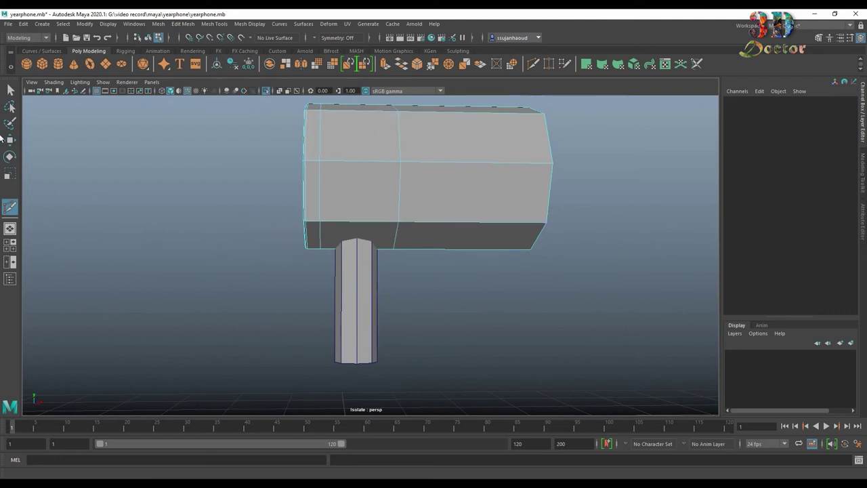
{"action": "right_click_drag", "start_coordinate": [469, 200], "coordinate": [614, 156]}
- Delete the stem cylinder's construction history
{"action": "left_click_drag", "start_coordinate": [240, 183], "coordinate": [388, 319]}
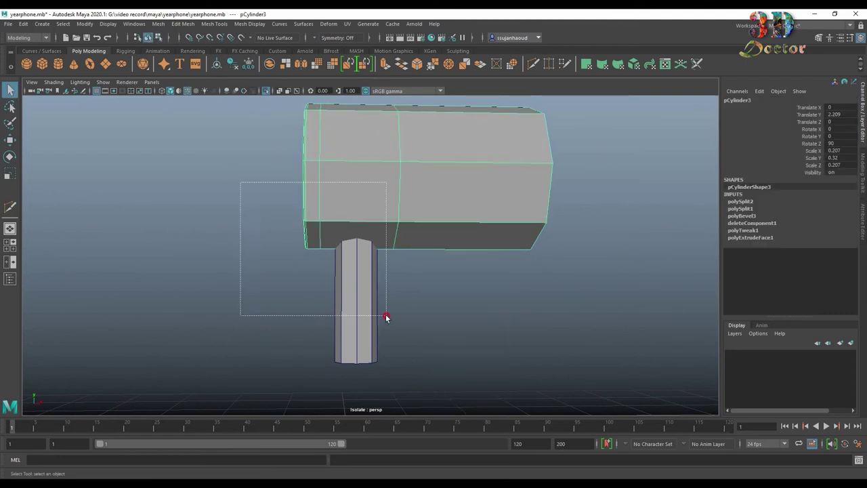
{"action": "left_click", "coordinate": [23, 24]}
{"action": "left_click", "coordinate": [161, 131]}
{"action": "left_click", "coordinate": [329, 285]}
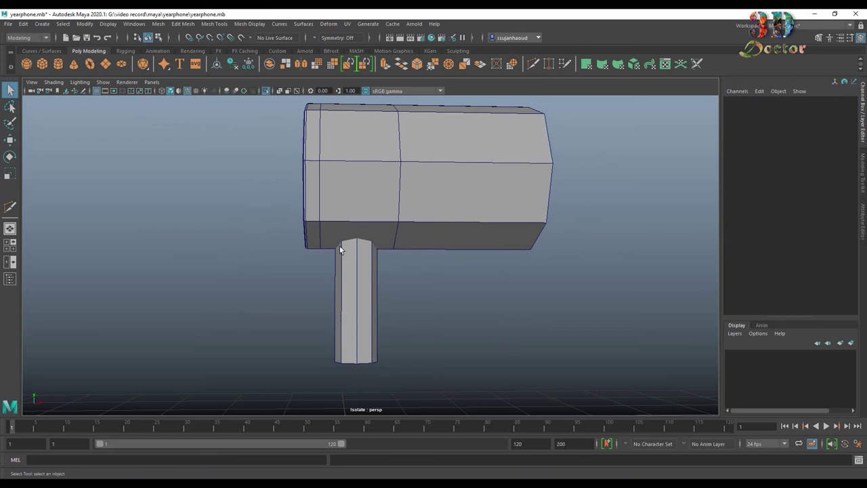
- Boolean-union the body and stem into one mesh, pCylinder4, and inspect it in wireframe
{"action": "left_click", "coordinate": [383, 244]}
{"action": "left_click", "coordinate": [359, 276]}
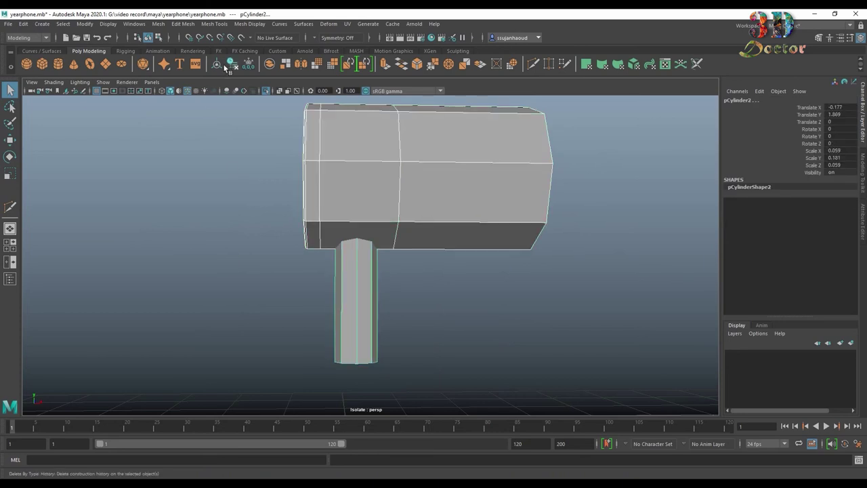
{"action": "left_click", "coordinate": [182, 24]}
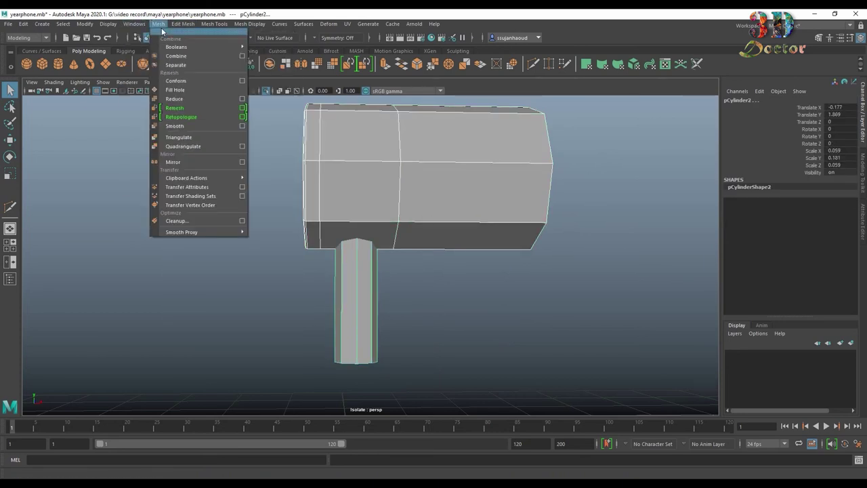
{"action": "mouse_move", "coordinate": [177, 47]}
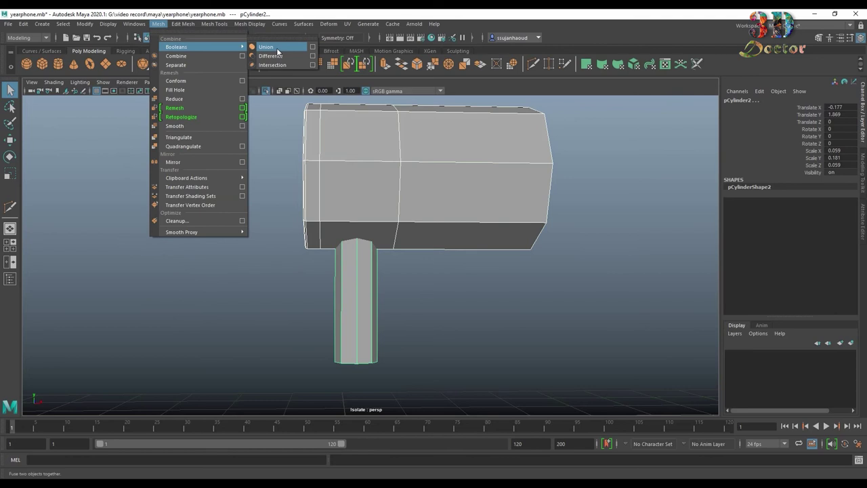
{"action": "left_click", "coordinate": [277, 50]}
{"action": "scroll", "coordinate": [400, 271], "scroll_direction": "up", "scroll_amount": 2}
{"action": "scroll", "coordinate": [420, 273], "scroll_direction": "up", "scroll_amount": 2}
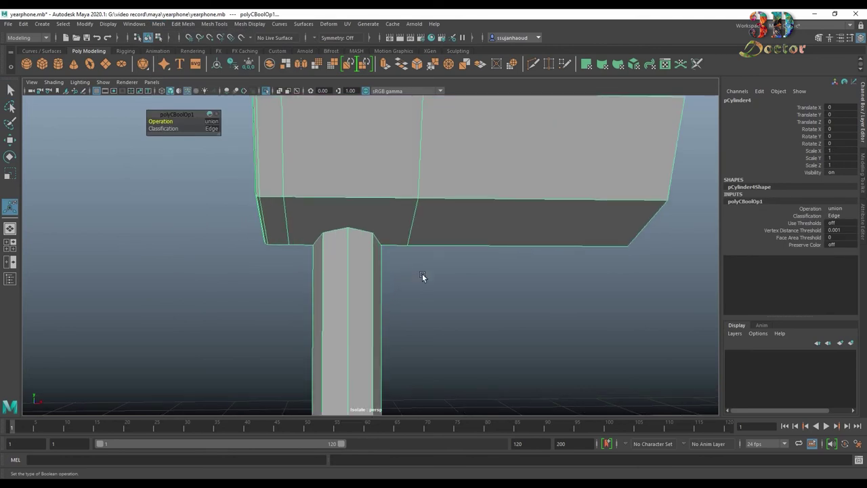
{"action": "left_click", "coordinate": [162, 91]}
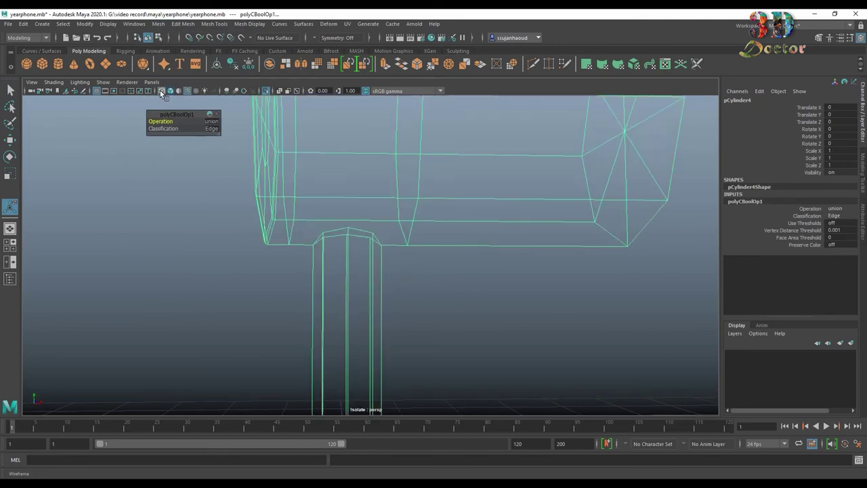
{"action": "mouse_move", "coordinate": [292, 183]}
{"action": "left_mouse_down", "text": "alt"}
{"action": "mouse_move", "coordinate": [352, 282]}
{"action": "mouse_move", "coordinate": [495, 223]}
{"action": "mouse_move", "coordinate": [329, 241]}
{"action": "mouse_move", "coordinate": [345, 242]}
{"action": "left_mouse_up", "text": "alt"}
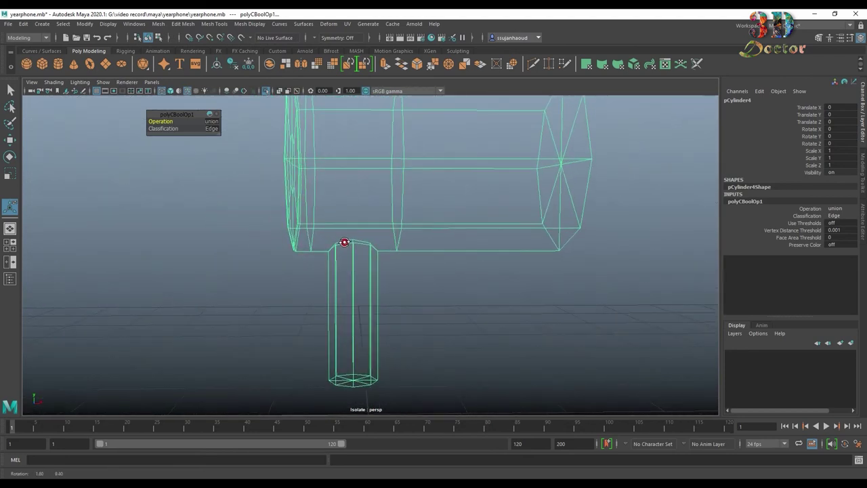
{"action": "left_click", "coordinate": [162, 92]}
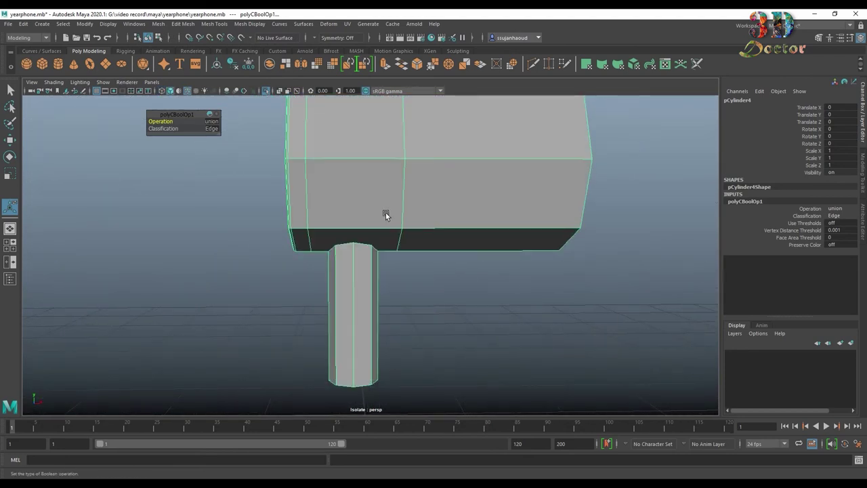
{"action": "left_click", "coordinate": [507, 342]}
- Add an edge loop and slide the body edge above the stem into line with the stem corner
{"action": "left_click", "coordinate": [534, 65]}
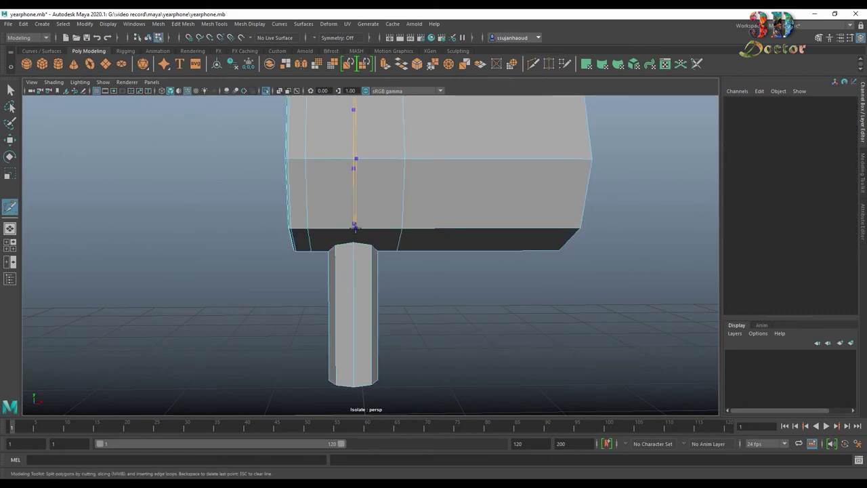
{"action": "key", "text": "Return"}
{"action": "scroll", "coordinate": [499, 285], "scroll_direction": "up", "scroll_amount": 3}
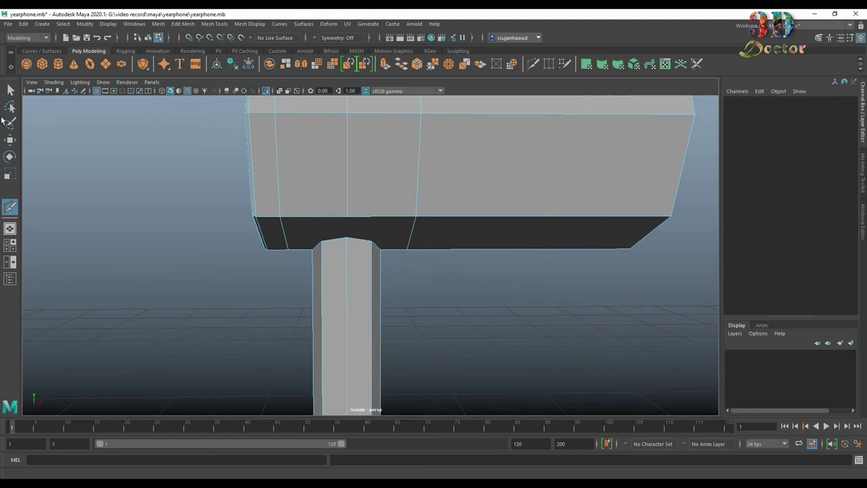
{"action": "left_click", "coordinate": [10, 89]}
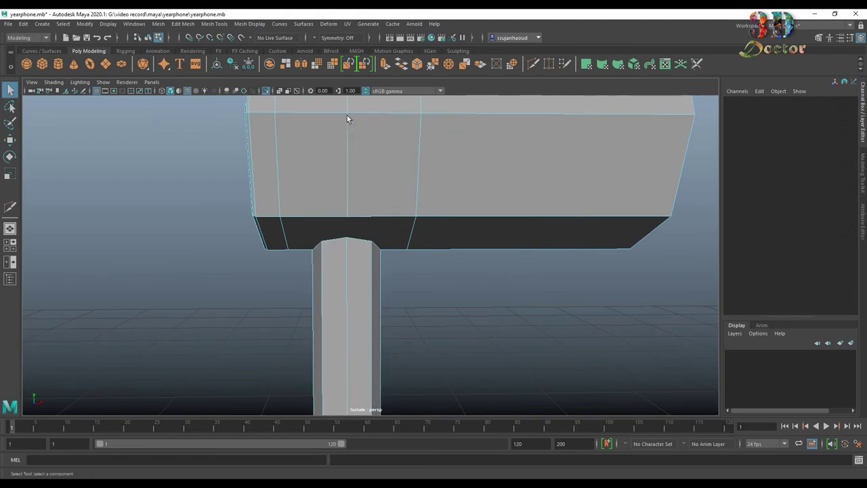
{"action": "left_click", "coordinate": [350, 145]}
{"action": "key", "text": "w"}
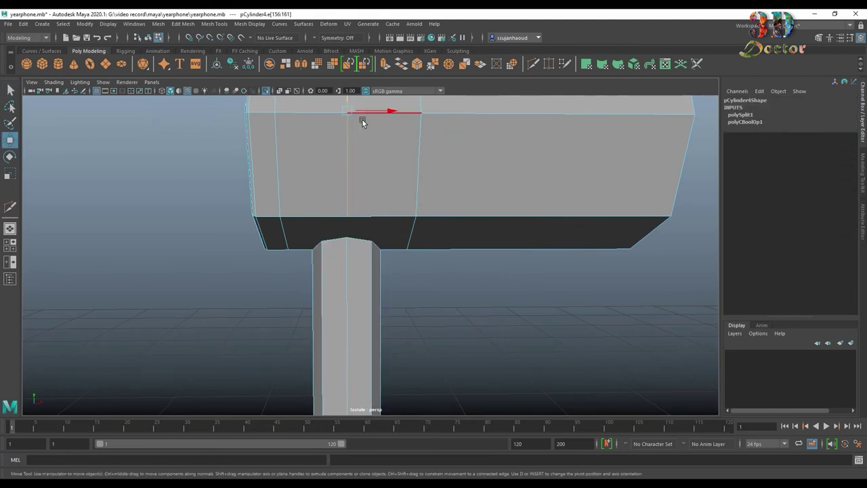
{"action": "left_click_drag", "start_coordinate": [380, 110], "coordinate": [347, 252]}
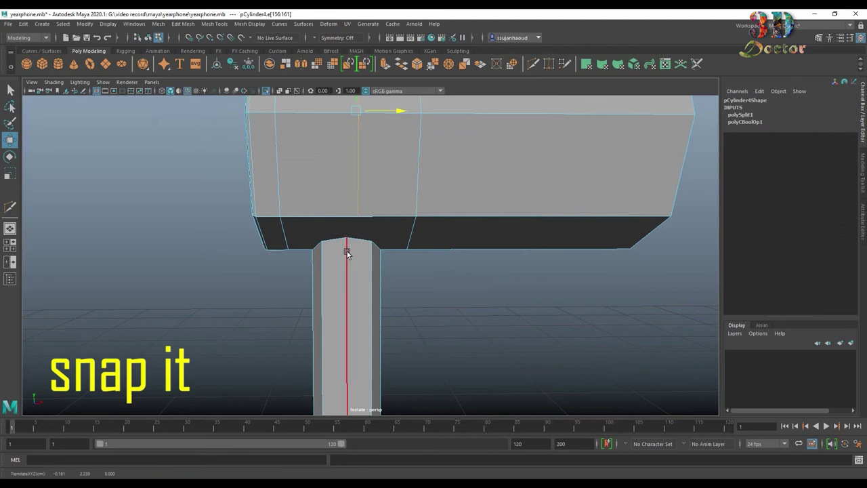
{"action": "mouse_move", "coordinate": [401, 214]}
{"action": "left_mouse_down", "text": "alt"}
{"action": "mouse_move", "coordinate": [463, 287]}
{"action": "mouse_move", "coordinate": [446, 266]}
{"action": "mouse_move", "coordinate": [455, 257]}
{"action": "mouse_move", "coordinate": [445, 270]}
{"action": "left_mouse_up", "text": "alt"}
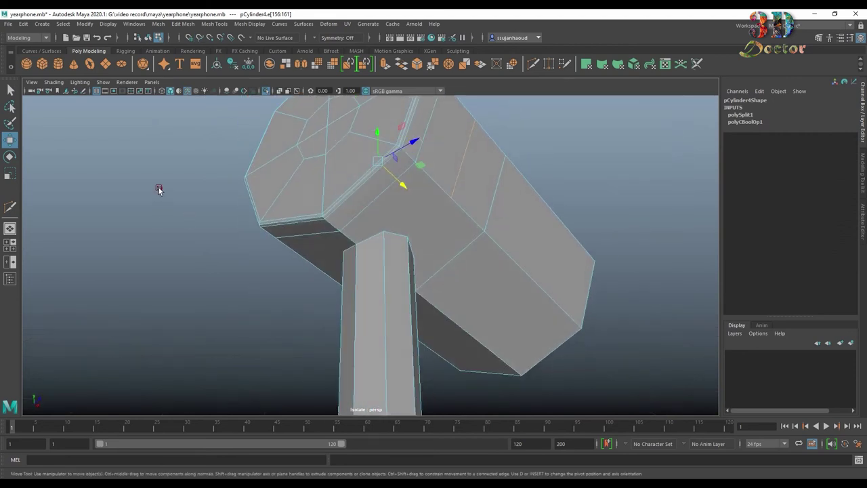
- Multi-Cut the first connecting edges from the stem's corners up to the body vertices
{"action": "left_click", "coordinate": [159, 187]}
{"action": "left_click", "coordinate": [10, 206]}
{"action": "left_click_drag", "start_coordinate": [552, 213], "coordinate": [576, 171], "text": "alt"}
{"action": "left_click_drag", "start_coordinate": [590, 139], "coordinate": [478, 226], "text": "alt"}
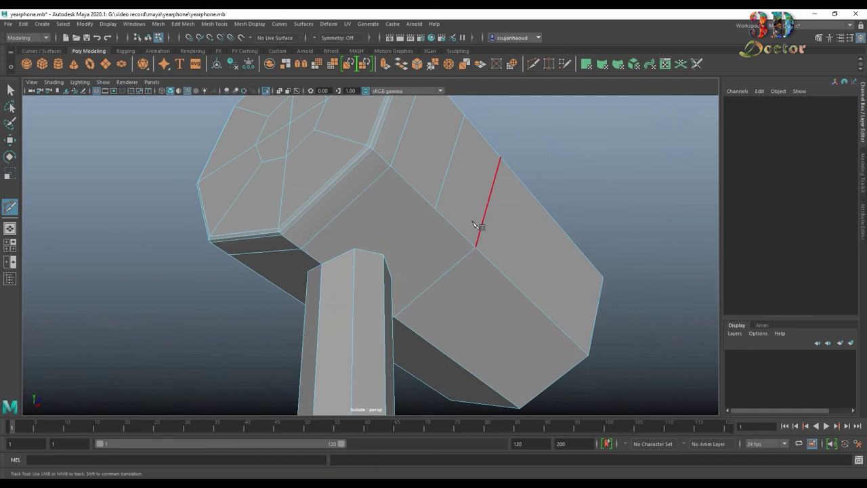
{"action": "right_click", "coordinate": [396, 264]}
{"action": "left_click_drag", "start_coordinate": [248, 262], "coordinate": [396, 206], "text": "alt"}
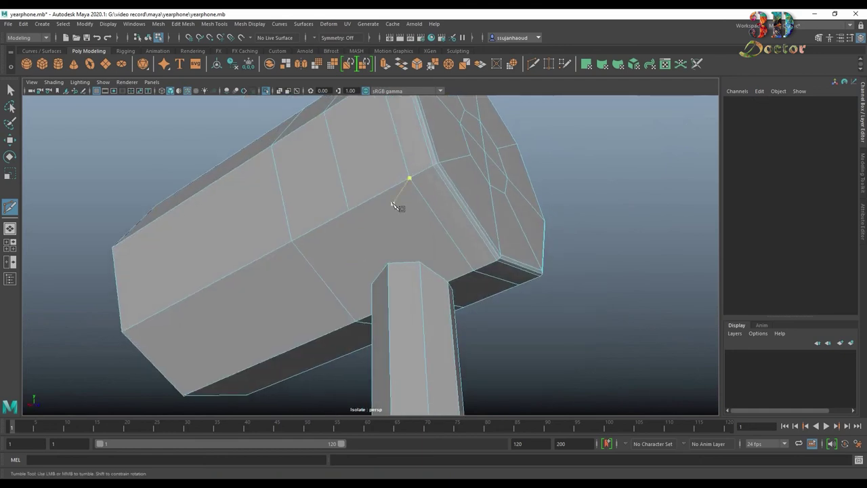
{"action": "right_click", "coordinate": [381, 269]}
{"action": "left_click", "coordinate": [420, 262]}
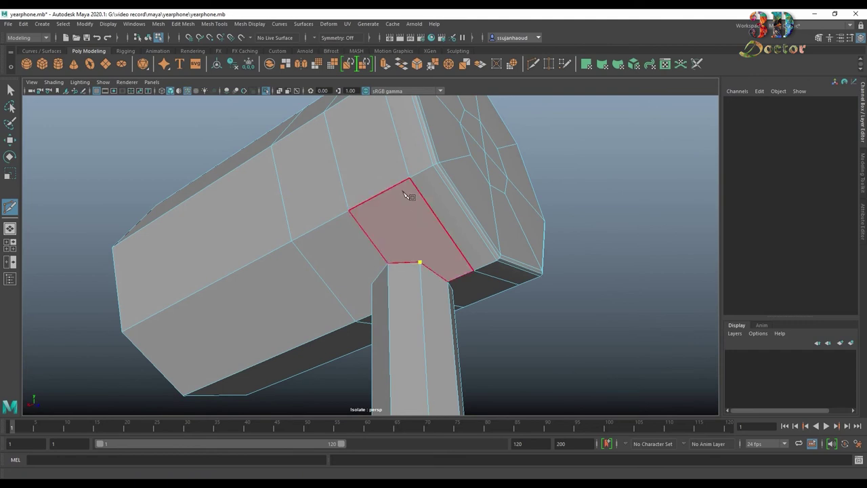
{"action": "left_click", "coordinate": [409, 178]}
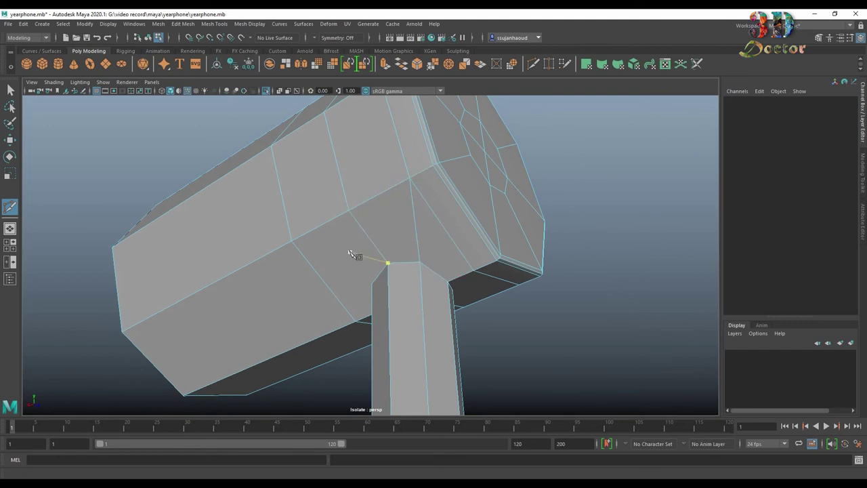
- Cut the remaining connecting edges on the stem's far side to finish the joint topology
{"action": "left_click_drag", "start_coordinate": [350, 254], "coordinate": [390, 199], "text": "alt"}
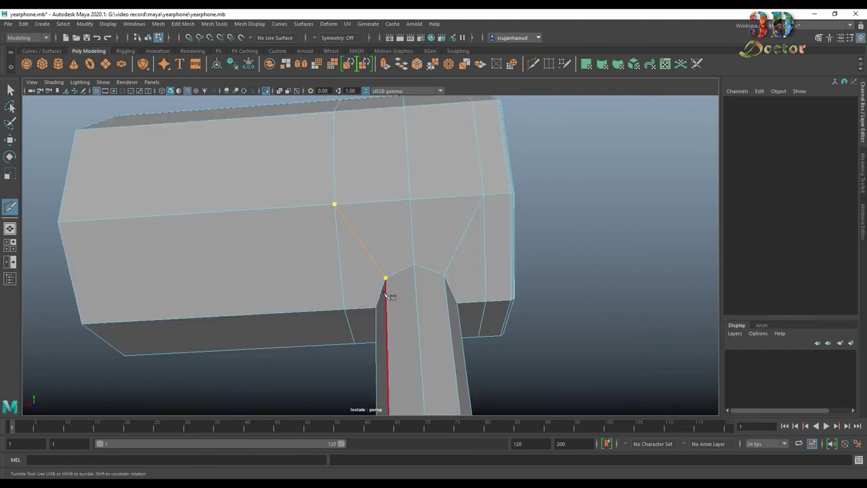
{"action": "mouse_move", "coordinate": [387, 295]}
{"action": "left_mouse_down", "text": "alt"}
{"action": "mouse_move", "coordinate": [387, 277]}
{"action": "mouse_move", "coordinate": [294, 188]}
{"action": "left_mouse_up", "text": "alt"}
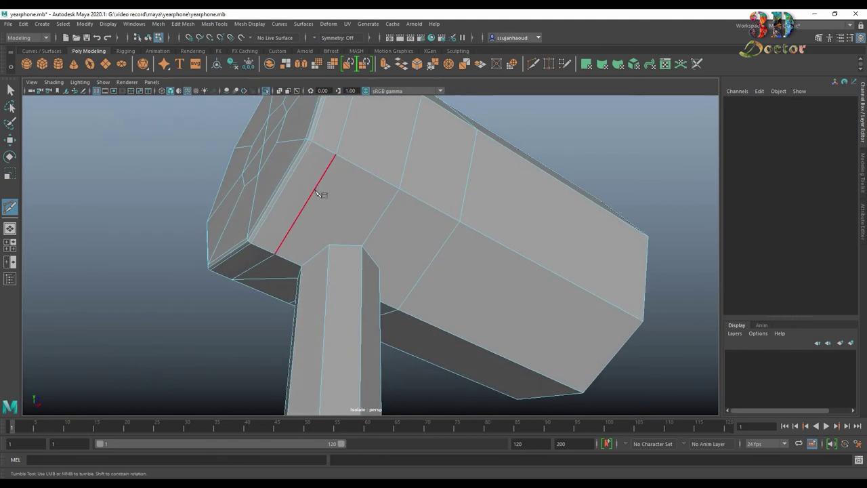
{"action": "left_click", "coordinate": [328, 246]}
{"action": "right_click", "coordinate": [323, 249]}
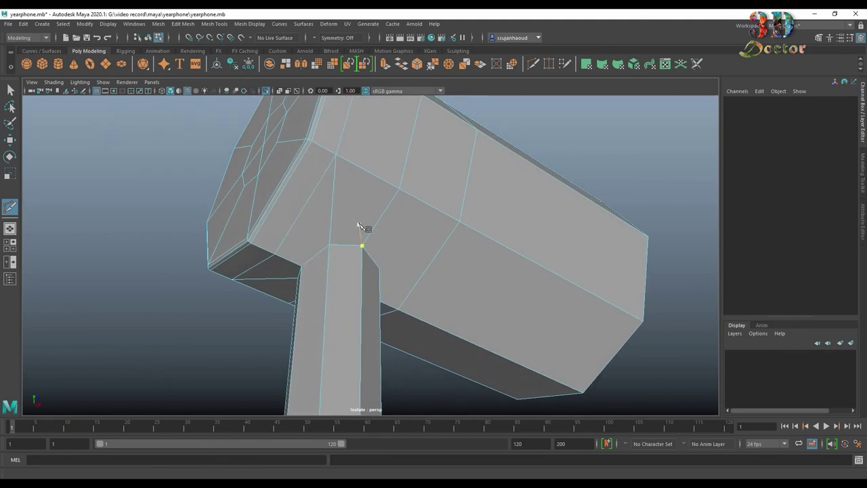
{"action": "left_click_drag", "start_coordinate": [359, 225], "coordinate": [303, 221], "text": "alt"}
{"action": "left_click", "coordinate": [368, 186]}
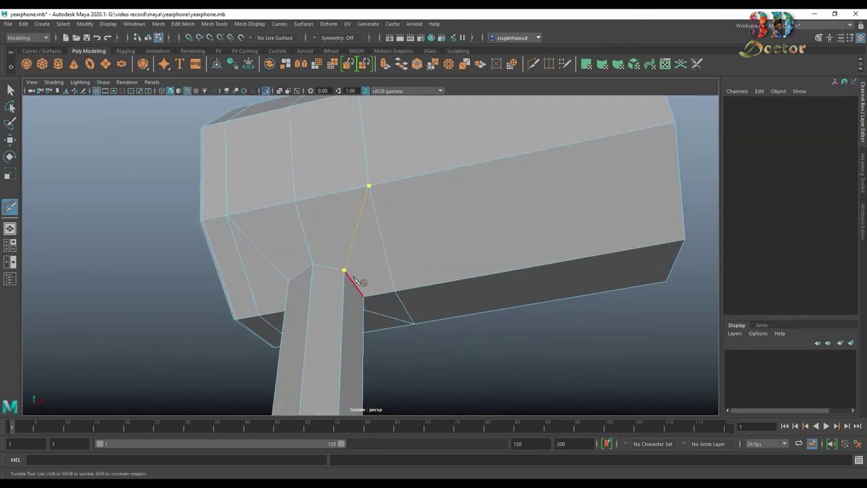
{"action": "left_click", "coordinate": [344, 270]}
{"action": "right_click", "coordinate": [353, 277]}
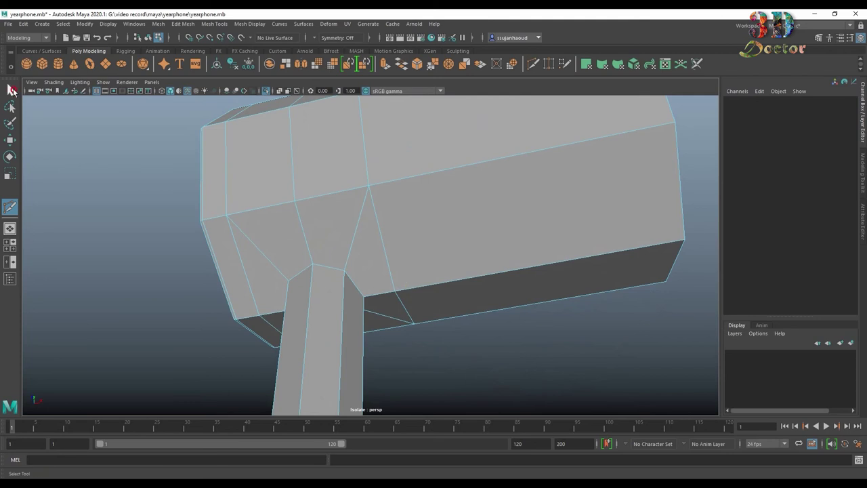
{"action": "left_click", "coordinate": [12, 90]}
- Preview the fused body smoothed with 3, then return to faceted display with 1
{"action": "right_click_drag", "start_coordinate": [325, 220], "coordinate": [421, 179]}
{"action": "key", "text": "3"}
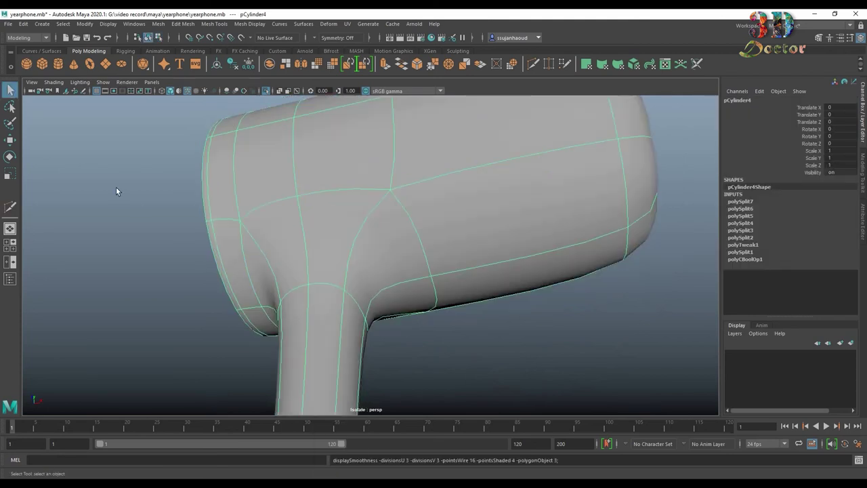
{"action": "scroll", "coordinate": [116, 191], "scroll_direction": "down", "scroll_amount": 3}
{"action": "mouse_move", "coordinate": [116, 190]}
{"action": "left_mouse_down", "text": "alt"}
{"action": "mouse_move", "coordinate": [271, 199]}
{"action": "mouse_move", "coordinate": [361, 228]}
{"action": "mouse_move", "coordinate": [143, 232]}
{"action": "left_mouse_up", "text": "alt"}
{"action": "key", "text": "1"}
- Select the edge loop where the stem meets the body in Edge mode
{"action": "scroll", "coordinate": [397, 271], "scroll_direction": "up", "scroll_amount": 4}
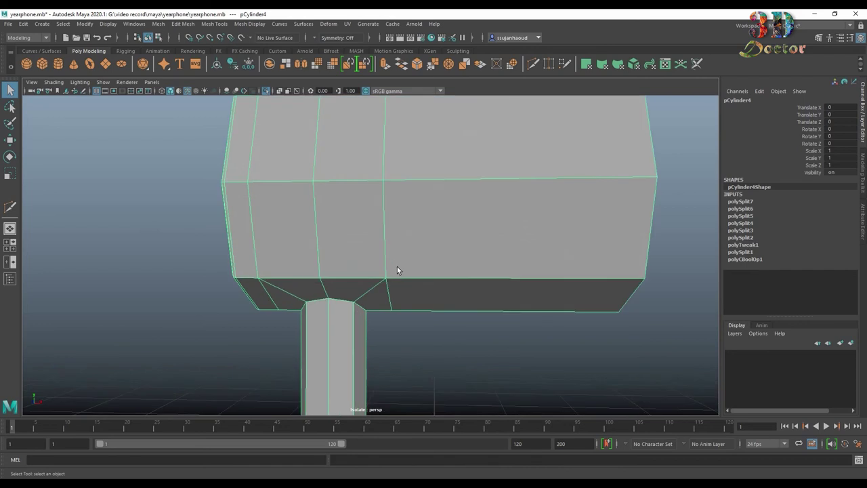
{"action": "mouse_move", "coordinate": [397, 271]}
{"action": "left_mouse_down", "text": "alt"}
{"action": "mouse_move", "coordinate": [420, 304]}
{"action": "mouse_move", "coordinate": [420, 221]}
{"action": "left_mouse_up", "text": "alt"}
{"action": "scroll", "coordinate": [422, 217], "scroll_direction": "up", "scroll_amount": 3}
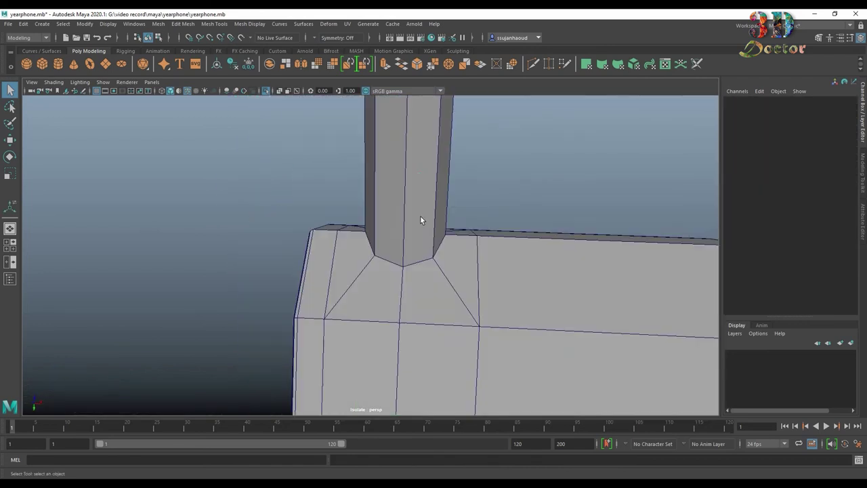
{"action": "right_click_drag", "start_coordinate": [420, 221], "coordinate": [419, 179]}
{"action": "scroll", "coordinate": [500, 157], "scroll_direction": "down", "scroll_amount": 5}
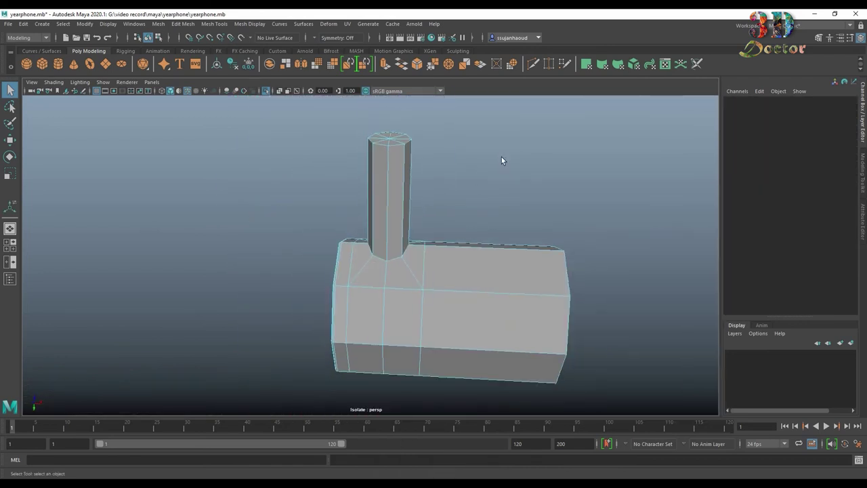
{"action": "mouse_move", "coordinate": [510, 172]}
{"action": "left_mouse_down", "text": "alt"}
{"action": "mouse_move", "coordinate": [500, 198]}
{"action": "mouse_move", "coordinate": [412, 164]}
{"action": "mouse_move", "coordinate": [488, 167]}
{"action": "left_mouse_up", "text": "alt"}
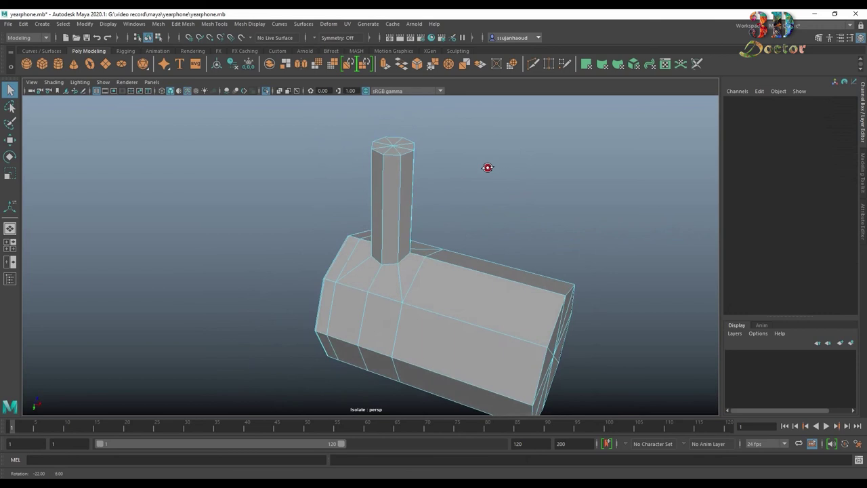
{"action": "scroll", "coordinate": [427, 271], "scroll_direction": "up", "scroll_amount": 5}
{"action": "left_click", "coordinate": [416, 274]}
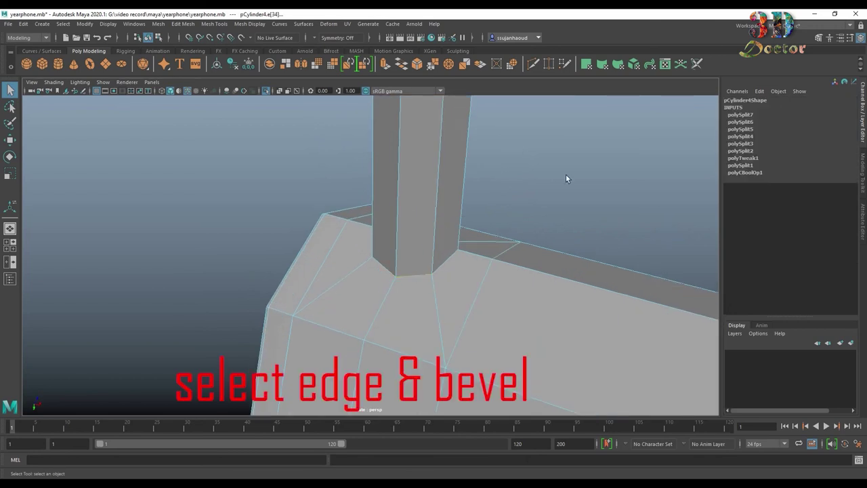
- Bevel the stem-base edge loop with 2 segments at Fraction 0.1
{"action": "left_click_drag", "start_coordinate": [566, 174], "coordinate": [431, 168], "text": "alt"}
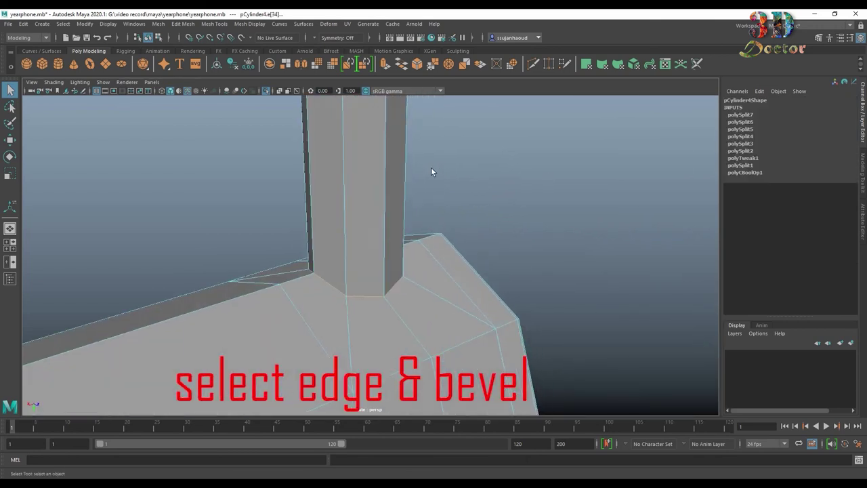
{"action": "left_click", "coordinate": [420, 65]}
{"action": "left_click_drag", "start_coordinate": [159, 128], "coordinate": [163, 130]}
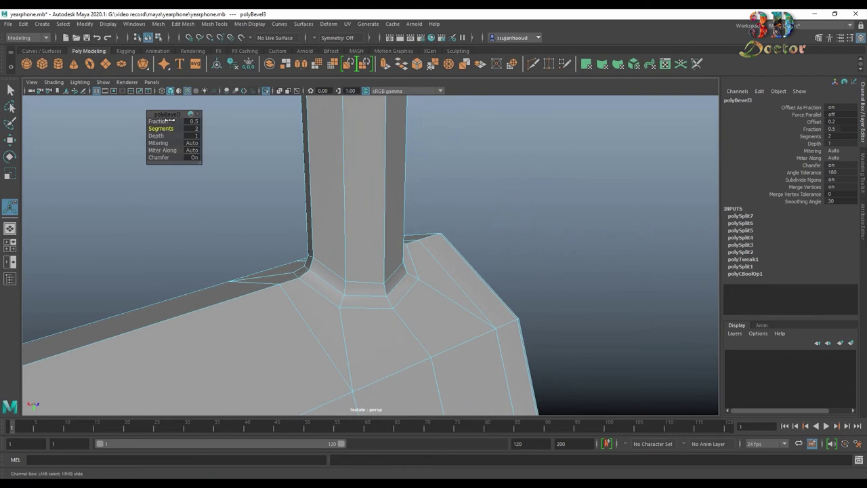
{"action": "middle_click_drag", "start_coordinate": [176, 122], "coordinate": [164, 121]}
{"action": "mouse_move", "coordinate": [567, 205]}
{"action": "left_mouse_down", "text": "alt"}
{"action": "mouse_move", "coordinate": [418, 289]}
{"action": "mouse_move", "coordinate": [581, 269]}
{"action": "left_mouse_up", "text": "alt"}
- Preview the bevelled part smoothed and reselect the body mesh
{"action": "middle_click_drag", "start_coordinate": [581, 269], "coordinate": [478, 239], "text": "alt"}
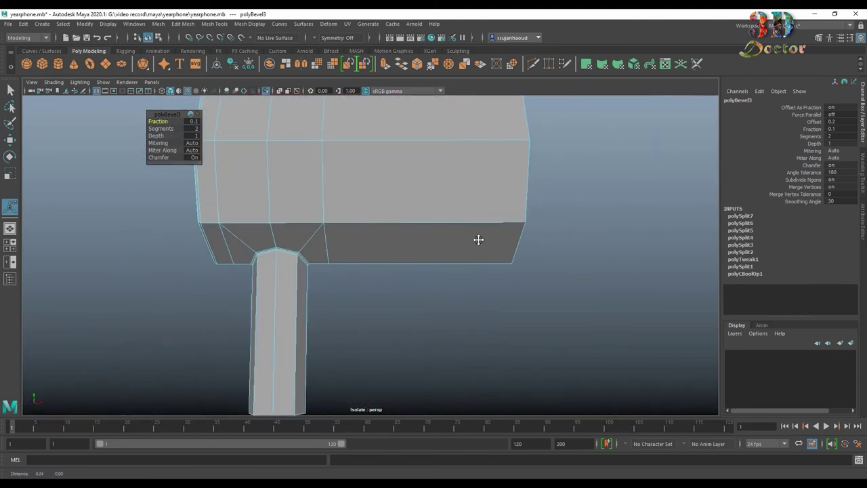
{"action": "right_click_drag", "start_coordinate": [401, 168], "coordinate": [563, 122]}
{"action": "key", "text": "3"}
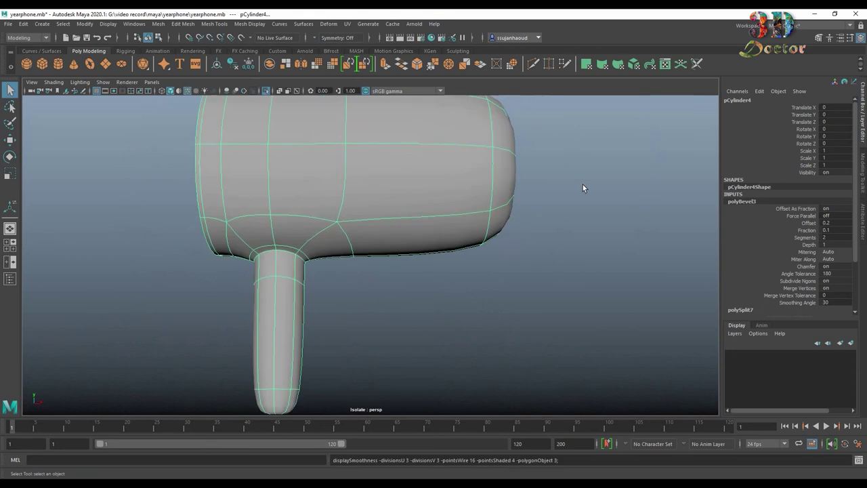
{"action": "left_click", "coordinate": [583, 189]}
{"action": "right_click_drag", "start_coordinate": [583, 188], "coordinate": [403, 282], "text": "alt"}
{"action": "mouse_move", "coordinate": [403, 283]}
{"action": "left_mouse_down", "text": "alt"}
{"action": "mouse_move", "coordinate": [502, 285]}
{"action": "mouse_move", "coordinate": [535, 273]}
{"action": "mouse_move", "coordinate": [440, 275]}
{"action": "mouse_move", "coordinate": [409, 291]}
{"action": "mouse_move", "coordinate": [416, 298]}
{"action": "left_mouse_up", "text": "alt"}
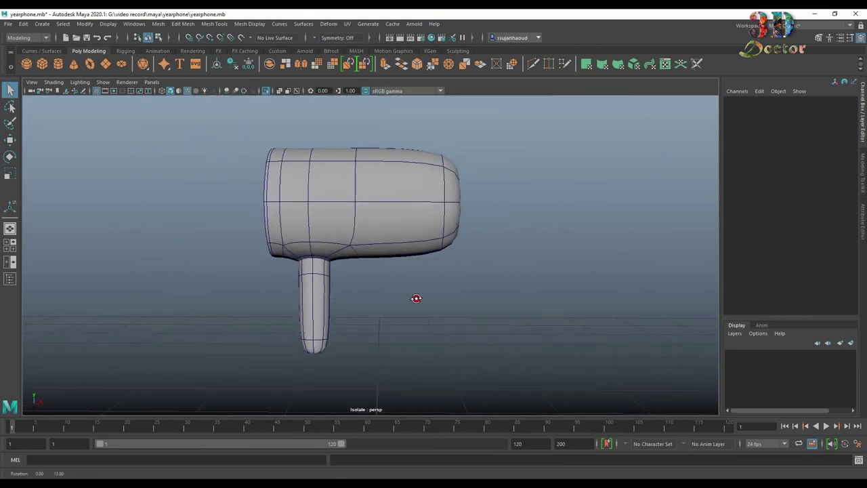
{"action": "left_click", "coordinate": [359, 196]}
- Shift the body's front-end vertices along X, scale the end cap to 1.222, and convert to faces
{"action": "key", "text": "1"}
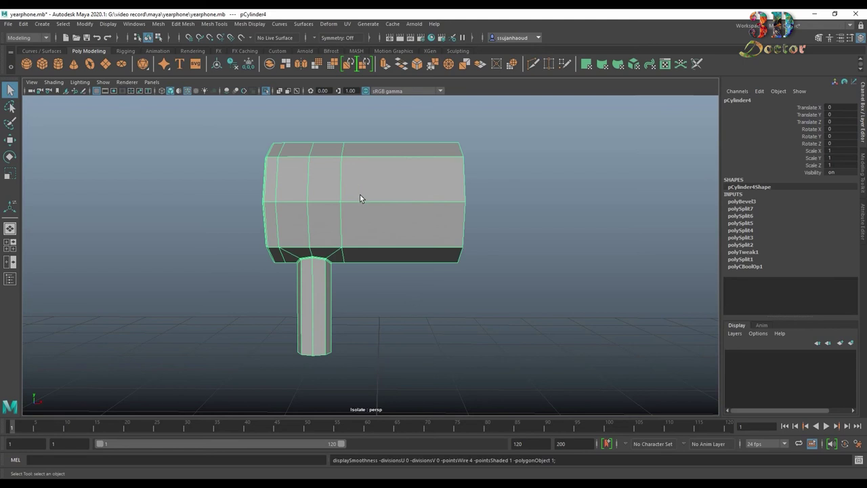
{"action": "right_click_drag", "start_coordinate": [365, 202], "coordinate": [361, 188]}
{"action": "mouse_move", "coordinate": [362, 188]}
{"action": "left_mouse_down", "text": "alt"}
{"action": "mouse_move", "coordinate": [545, 157]}
{"action": "mouse_move", "coordinate": [507, 198]}
{"action": "mouse_move", "coordinate": [494, 179]}
{"action": "left_mouse_up", "text": "alt"}
{"action": "left_click_drag", "start_coordinate": [404, 150], "coordinate": [507, 292]}
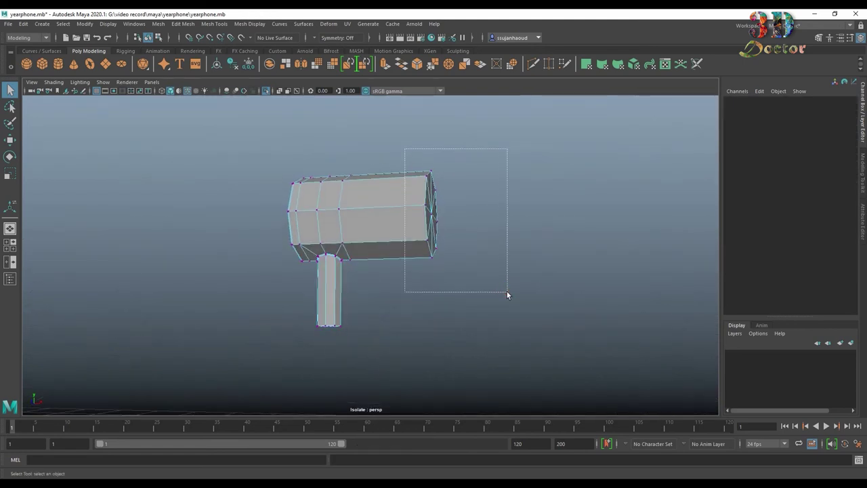
{"action": "key", "text": "w"}
{"action": "left_click_drag", "start_coordinate": [480, 214], "coordinate": [454, 216]}
{"action": "mouse_move", "coordinate": [477, 178]}
{"action": "left_mouse_down", "text": "alt"}
{"action": "mouse_move", "coordinate": [441, 210]}
{"action": "mouse_move", "coordinate": [496, 205]}
{"action": "mouse_move", "coordinate": [447, 222]}
{"action": "mouse_move", "coordinate": [468, 183]}
{"action": "mouse_move", "coordinate": [393, 231]}
{"action": "mouse_move", "coordinate": [403, 231]}
{"action": "left_mouse_up", "text": "alt"}
{"action": "key", "text": "r"}
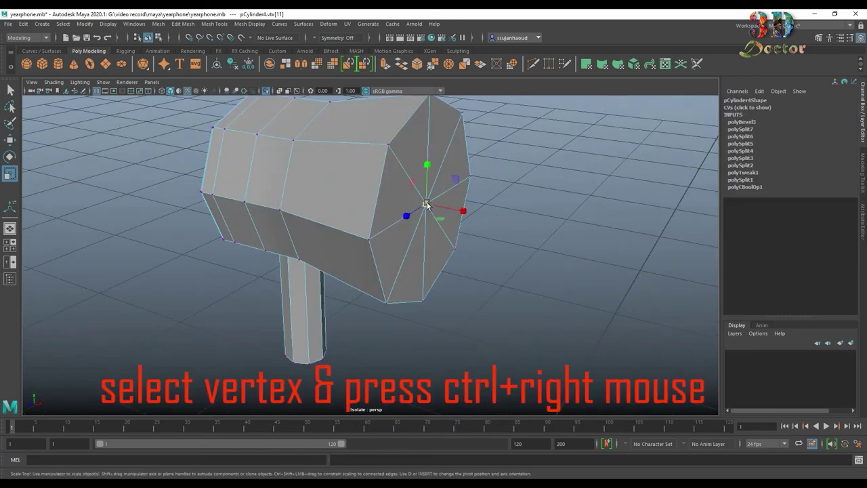
{"action": "right_click_drag", "start_coordinate": [427, 205], "coordinate": [471, 247], "text": "ctrl"}
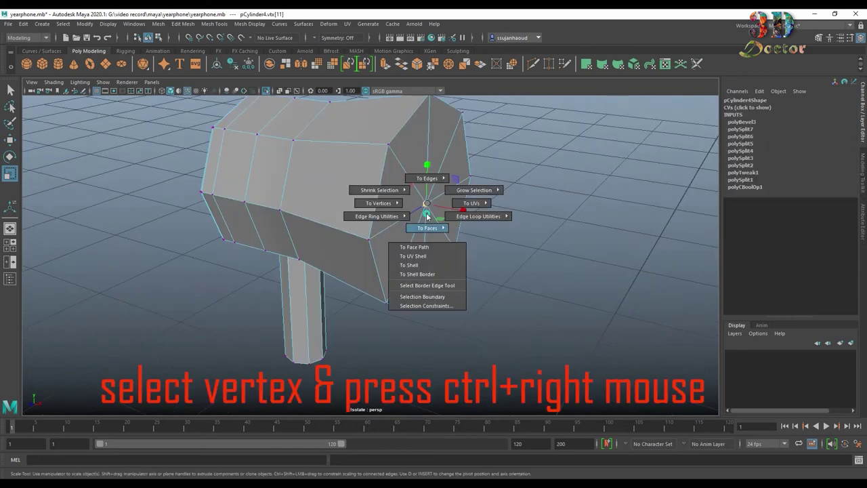
{"action": "left_click_drag", "start_coordinate": [469, 255], "coordinate": [547, 204], "text": "alt"}
{"action": "scroll", "coordinate": [547, 205], "scroll_direction": "down", "scroll_amount": 3}
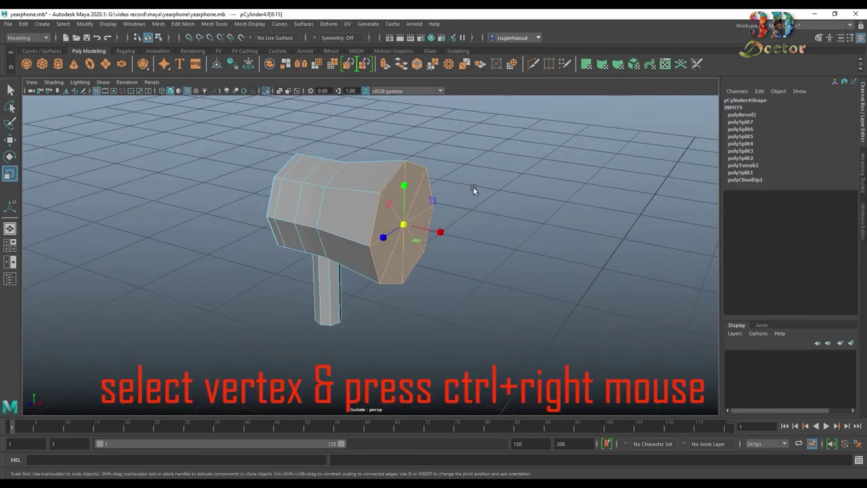
- Extrude the front end faces and scale the new face inward to 0.75
{"action": "left_click", "coordinate": [384, 63]}
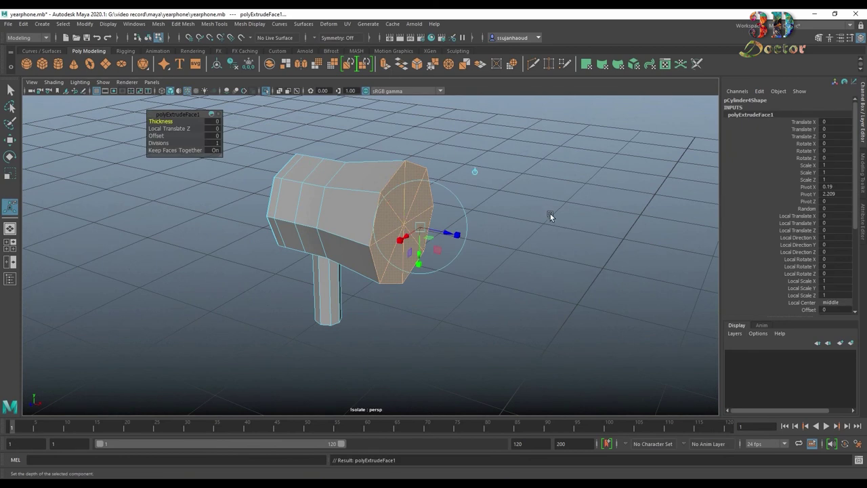
{"action": "scroll", "coordinate": [551, 216], "scroll_direction": "up", "scroll_amount": 3}
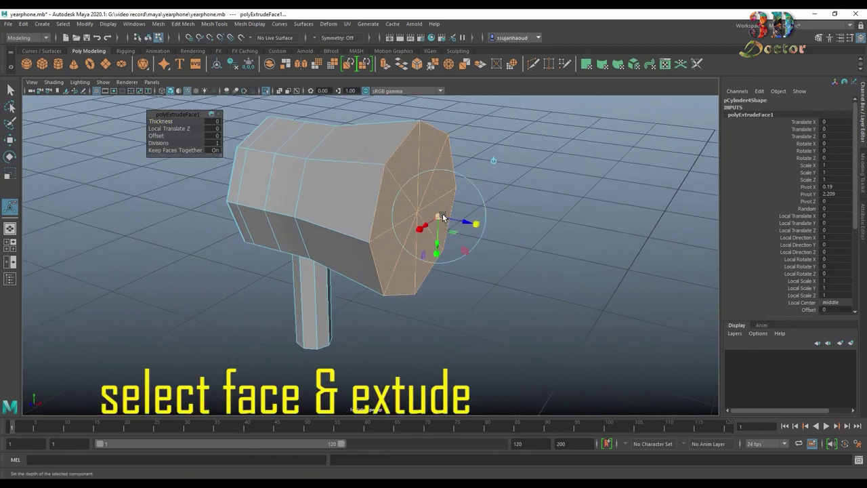
{"action": "left_click_drag", "start_coordinate": [442, 217], "coordinate": [434, 220]}
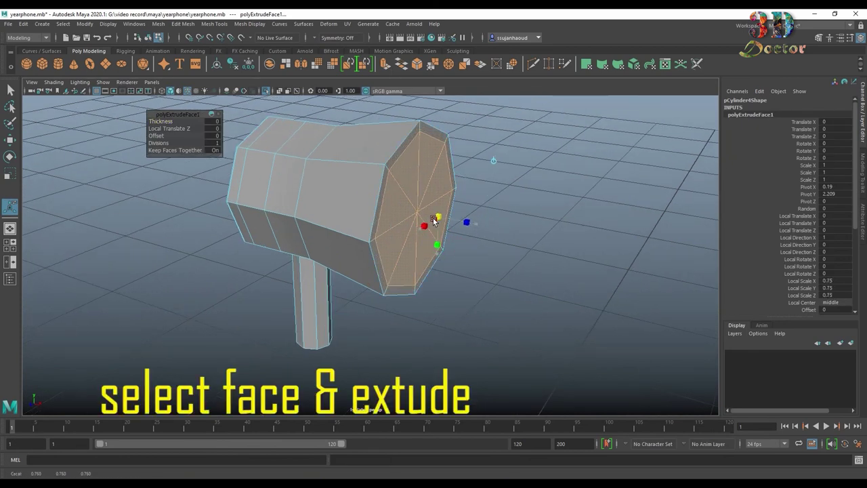
{"action": "left_click_drag", "start_coordinate": [465, 232], "coordinate": [472, 226]}
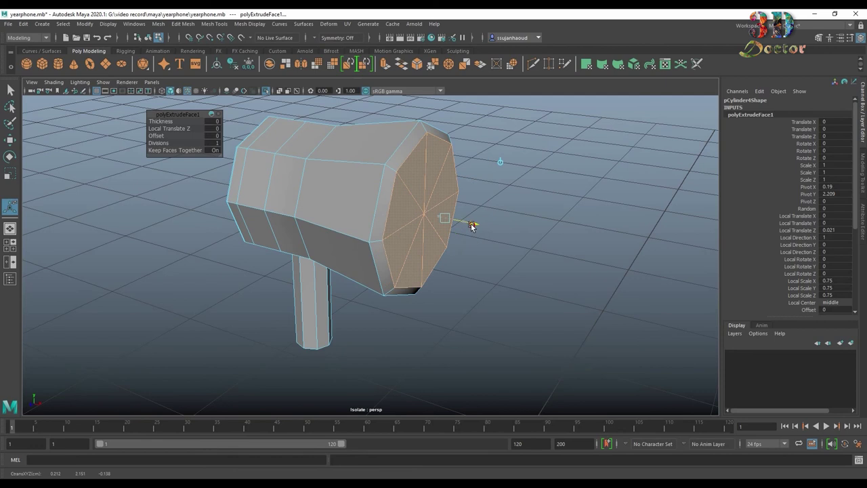
{"action": "left_click_drag", "start_coordinate": [575, 191], "coordinate": [507, 218], "text": "alt"}
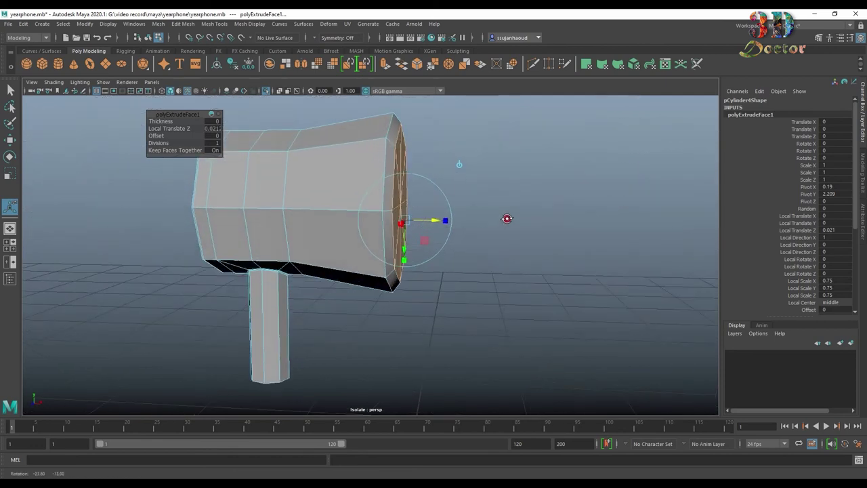
{"action": "mouse_move", "coordinate": [446, 220]}
{"action": "left_mouse_down"}
{"action": "mouse_move", "coordinate": [435, 221]}
{"action": "mouse_move", "coordinate": [519, 220]}
{"action": "left_mouse_up"}
- Extrude twice more, shrinking each new face into a narrow cone-shaped nozzle tip
{"action": "left_click", "coordinate": [384, 64]}
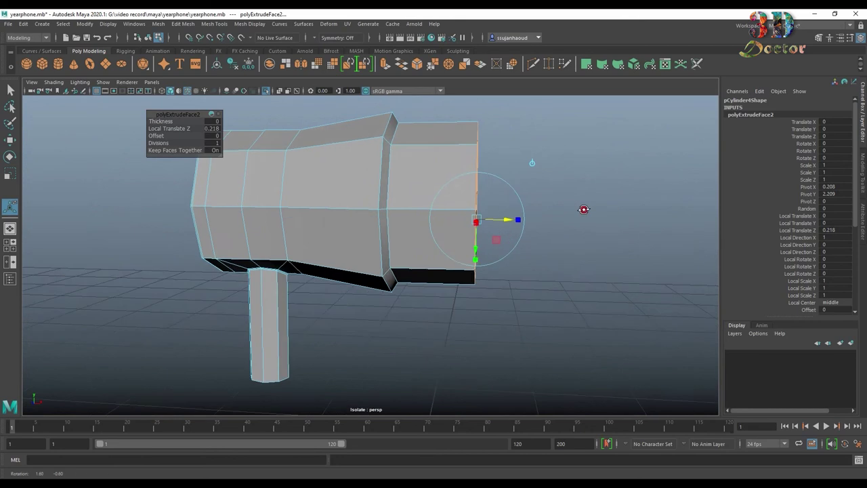
{"action": "mouse_move", "coordinate": [585, 210]}
{"action": "left_mouse_down", "text": "alt"}
{"action": "mouse_move", "coordinate": [455, 271]}
{"action": "mouse_move", "coordinate": [403, 262]}
{"action": "mouse_move", "coordinate": [373, 294]}
{"action": "mouse_move", "coordinate": [449, 295]}
{"action": "left_mouse_up", "text": "alt"}
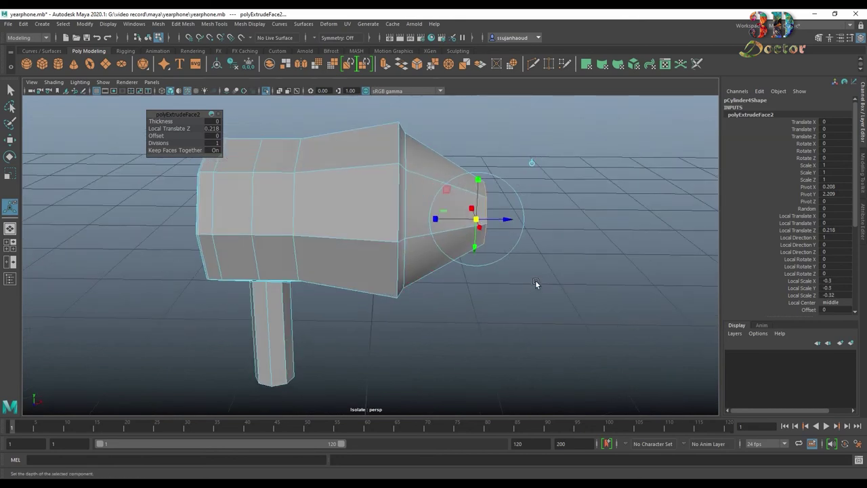
{"action": "mouse_move", "coordinate": [536, 283]}
{"action": "right_mouse_down", "text": "alt"}
{"action": "mouse_move", "coordinate": [488, 305]}
{"action": "mouse_move", "coordinate": [484, 339]}
{"action": "mouse_move", "coordinate": [484, 324]}
{"action": "right_mouse_up", "text": "alt"}
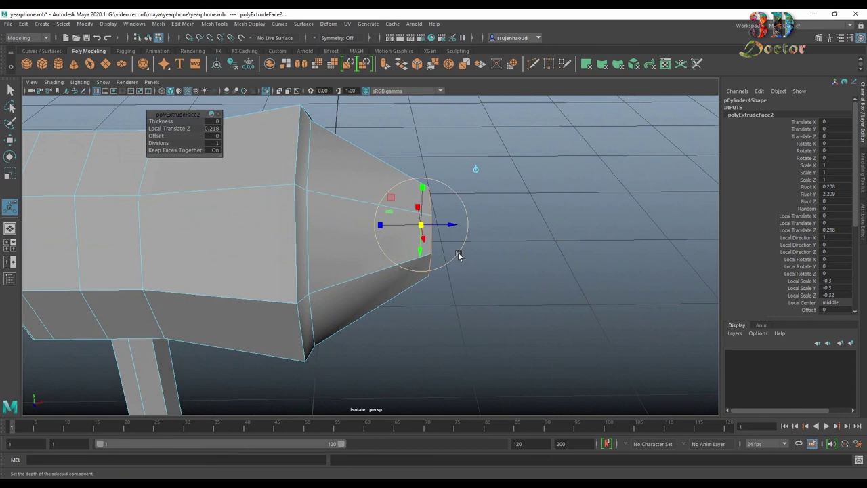
{"action": "right_click_drag", "start_coordinate": [458, 252], "coordinate": [510, 268], "text": "alt"}
{"action": "mouse_move", "coordinate": [510, 268]}
{"action": "left_mouse_down", "text": "alt"}
{"action": "mouse_move", "coordinate": [520, 246]}
{"action": "mouse_move", "coordinate": [443, 254]}
{"action": "mouse_move", "coordinate": [479, 255]}
{"action": "left_mouse_up", "text": "alt"}
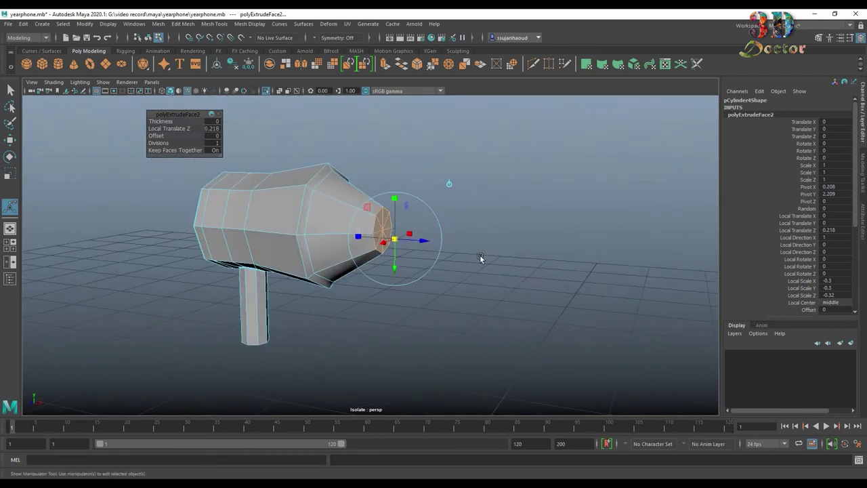
{"action": "left_click_drag", "start_coordinate": [399, 242], "coordinate": [366, 246]}
{"action": "left_click", "coordinate": [384, 64]}
{"action": "scroll", "coordinate": [416, 234], "scroll_direction": "up", "scroll_amount": 4}
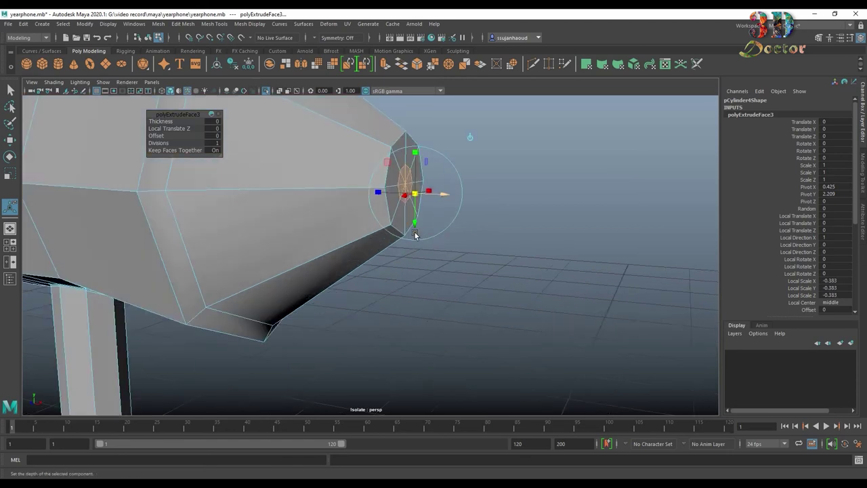
{"action": "mouse_move", "coordinate": [415, 235]}
{"action": "left_mouse_down", "text": "alt"}
{"action": "mouse_move", "coordinate": [575, 271]}
{"action": "mouse_move", "coordinate": [561, 259]}
{"action": "left_mouse_up", "text": "alt"}
- Delete the stray edge at the centre of the nozzle tip
{"action": "right_click_drag", "start_coordinate": [490, 161], "coordinate": [489, 162]}
{"action": "left_click", "coordinate": [486, 218]}
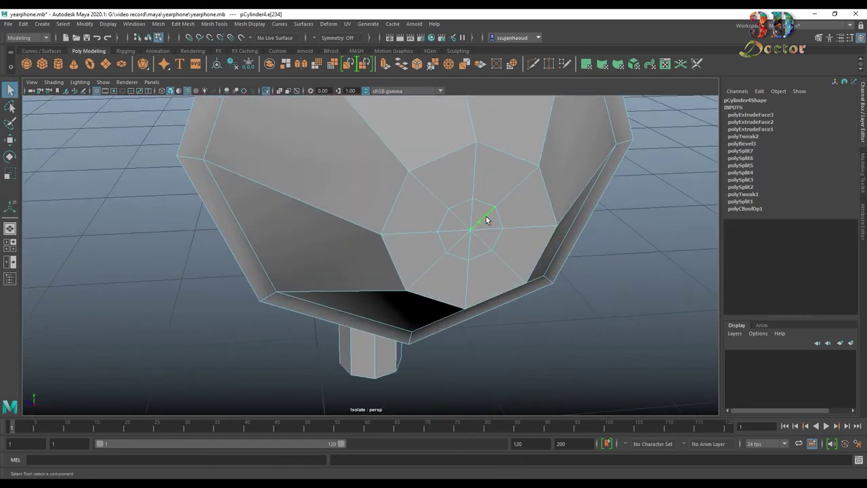
{"action": "key", "text": "Delete"}
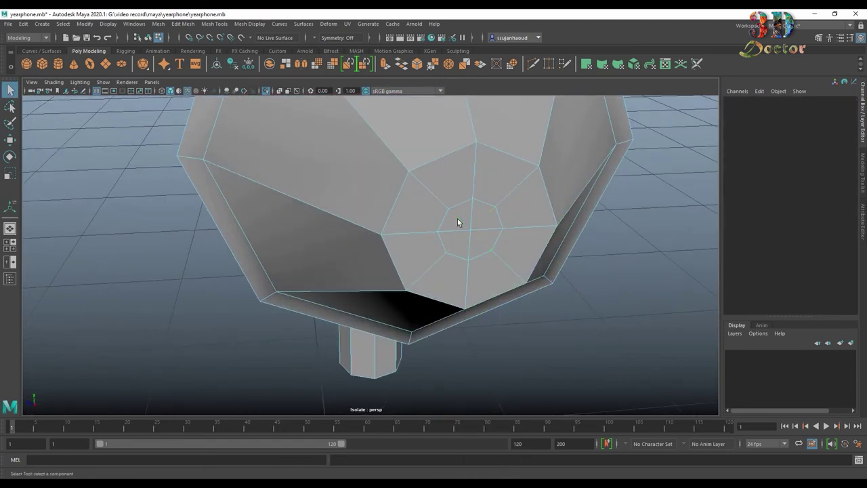
{"action": "scroll", "coordinate": [457, 222], "scroll_direction": "down", "scroll_amount": 5}
{"action": "left_click_drag", "start_coordinate": [425, 237], "coordinate": [417, 219], "text": "alt"}
{"action": "key", "text": "F8"}
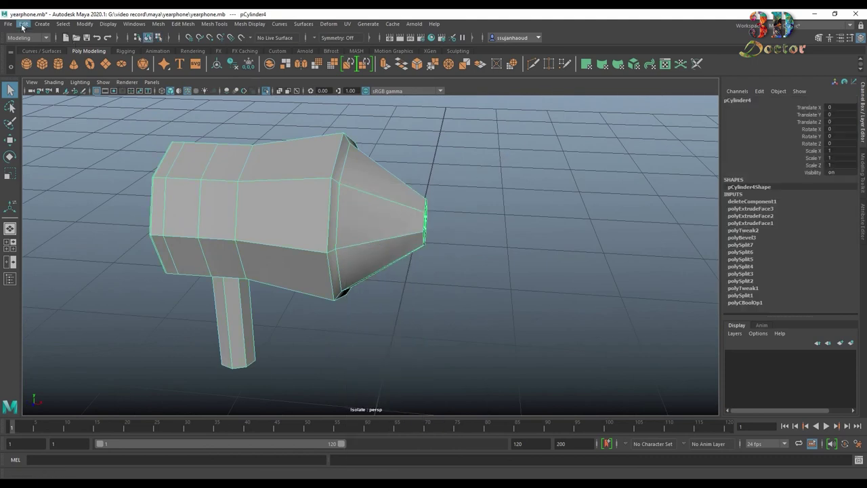
- Clear pCylinder4's construction history and select the edge ring around the body
{"action": "left_click", "coordinate": [23, 25]}
{"action": "left_click", "coordinate": [188, 129]}
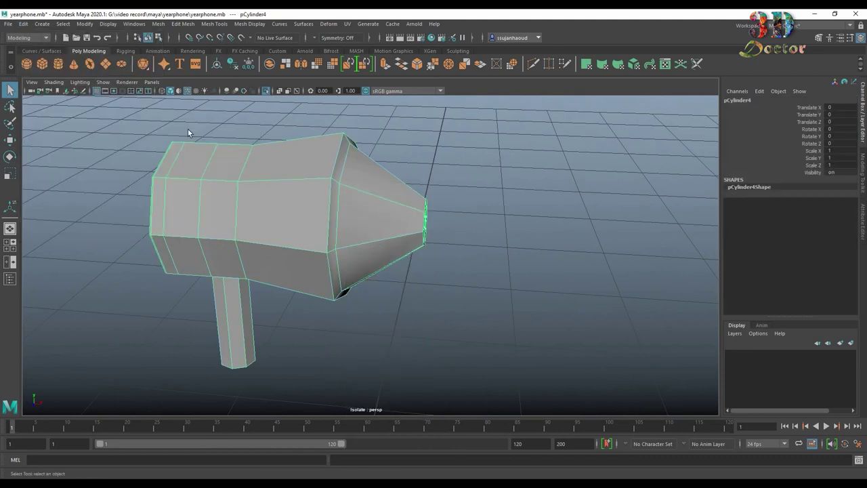
{"action": "mouse_move", "coordinate": [475, 174]}
{"action": "left_mouse_down", "text": "alt"}
{"action": "mouse_move", "coordinate": [479, 168]}
{"action": "mouse_move", "coordinate": [447, 192]}
{"action": "mouse_move", "coordinate": [355, 196]}
{"action": "left_mouse_up", "text": "alt"}
{"action": "right_click_drag", "start_coordinate": [354, 196], "coordinate": [355, 160]}
{"action": "left_click", "coordinate": [339, 166]}
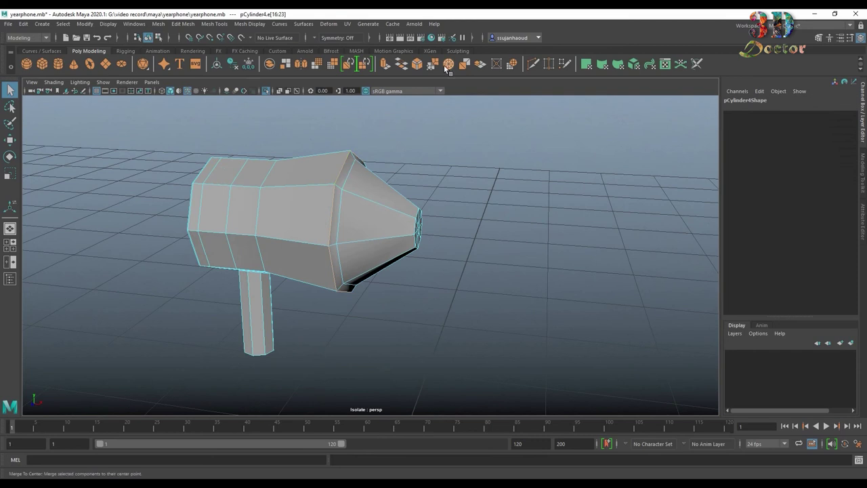
- Give the body edges a two-segment bevel at Fraction 0.1 and preview the earbud smoothed
{"action": "left_click", "coordinate": [417, 64]}
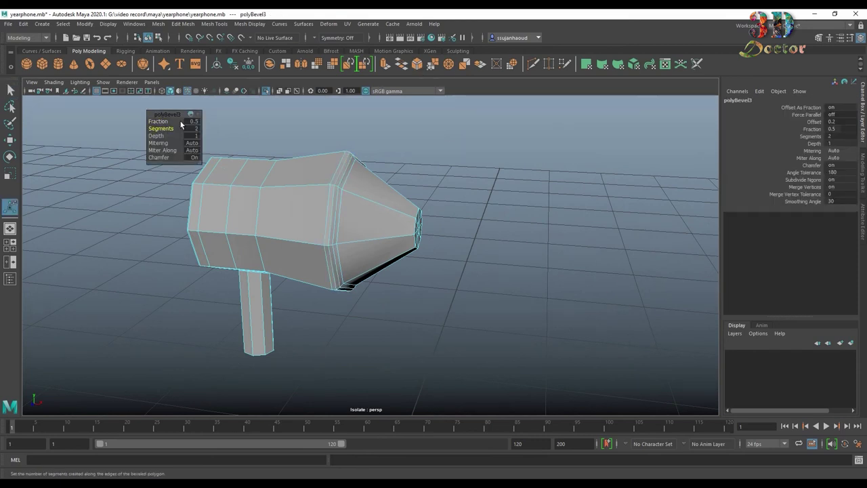
{"action": "left_click_drag", "start_coordinate": [158, 122], "coordinate": [158, 122]}
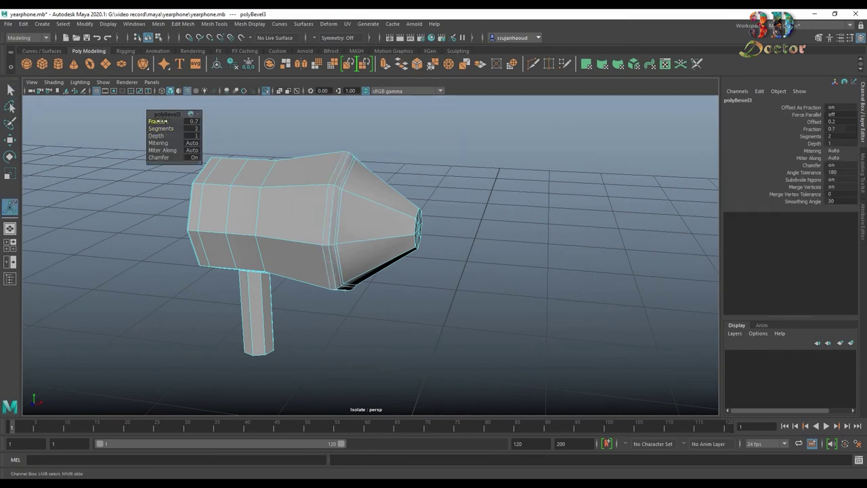
{"action": "scroll", "coordinate": [412, 152], "scroll_direction": "up", "scroll_amount": 3}
{"action": "scroll", "coordinate": [385, 200], "scroll_direction": "up", "scroll_amount": 2}
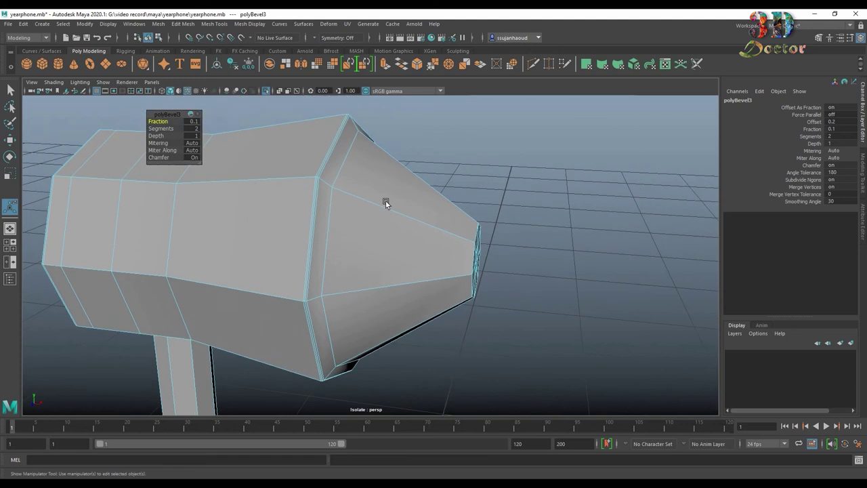
{"action": "right_click_drag", "start_coordinate": [332, 195], "coordinate": [486, 132]}
{"action": "key", "text": "3"}
{"action": "left_click", "coordinate": [488, 132]}
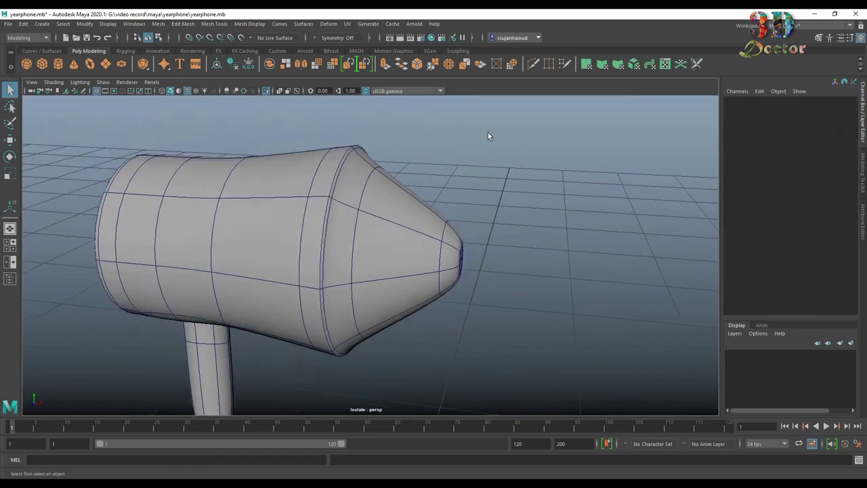
{"action": "scroll", "coordinate": [194, 104], "scroll_direction": "down", "scroll_amount": 3}
{"action": "left_click_drag", "start_coordinate": [238, 147], "coordinate": [453, 173], "text": "alt"}
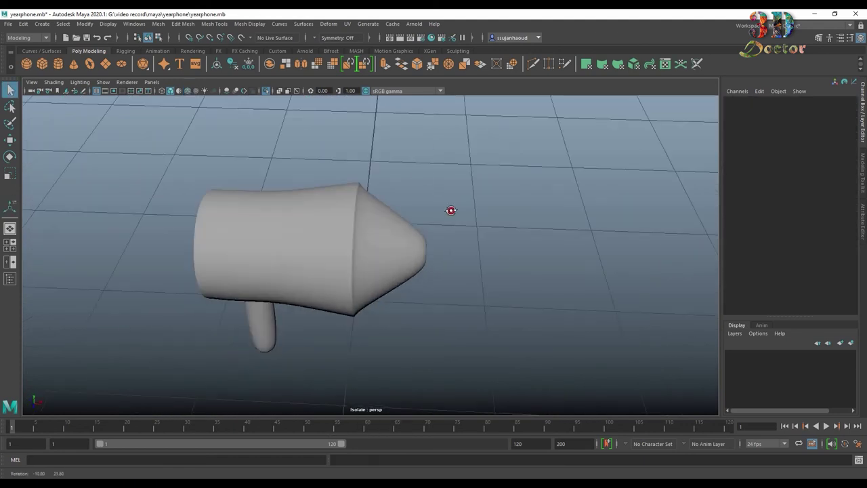
- Select all the cone's vertices and pull them back along X to shorten the nozzle
{"action": "right_click_drag", "start_coordinate": [386, 228], "coordinate": [339, 230]}
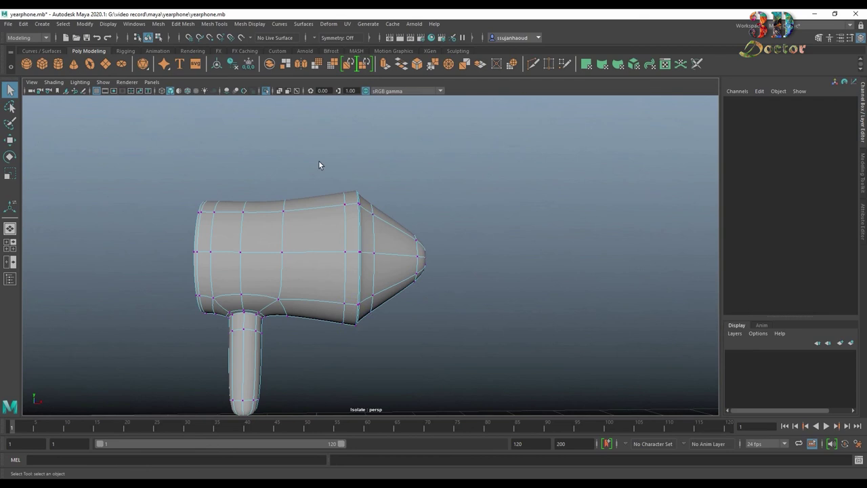
{"action": "left_click_drag", "start_coordinate": [319, 162], "coordinate": [503, 394]}
{"action": "key", "text": "w"}
{"action": "left_click_drag", "start_coordinate": [432, 262], "coordinate": [406, 266]}
- Delete the two faces at the cone's tip to open a hole through it
{"action": "left_click_drag", "start_coordinate": [440, 244], "coordinate": [507, 222], "text": "alt"}
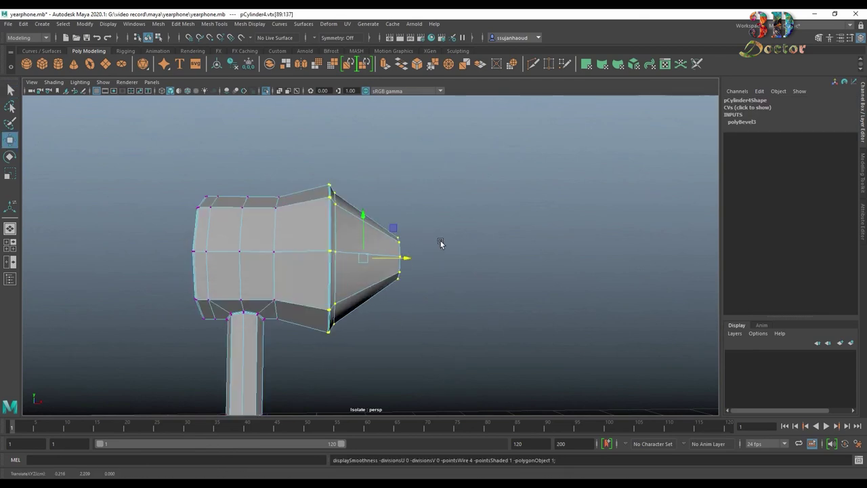
{"action": "scroll", "coordinate": [507, 223], "scroll_direction": "up", "scroll_amount": 1}
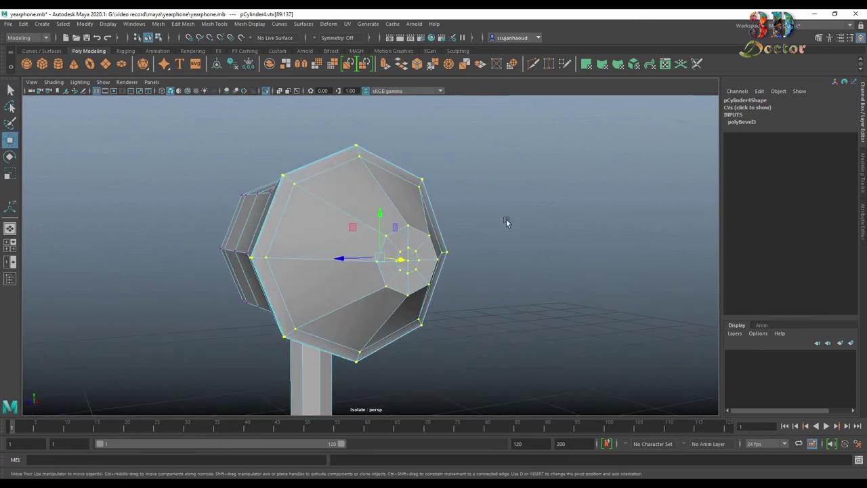
{"action": "right_click_drag", "start_coordinate": [412, 245], "coordinate": [412, 262]}
{"action": "left_click", "coordinate": [420, 242]}
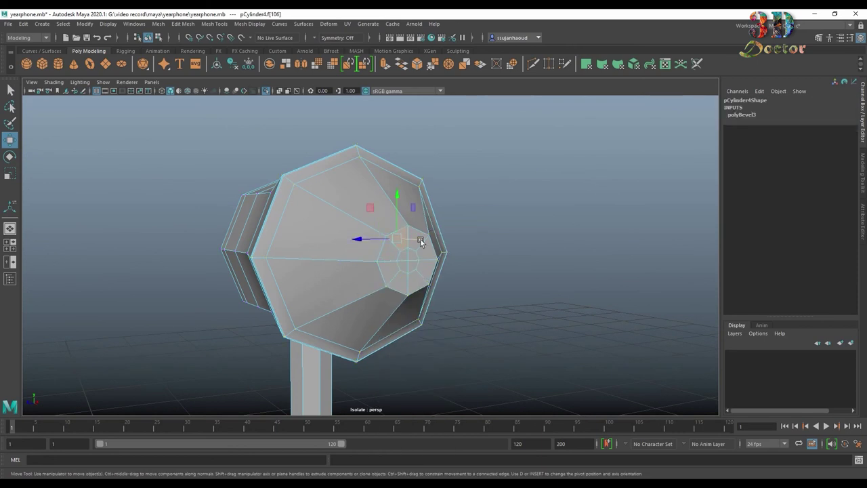
{"action": "left_click", "coordinate": [389, 253], "text": "shift"}
{"action": "key", "text": "Delete"}
{"action": "key", "text": "ctrl+z"}
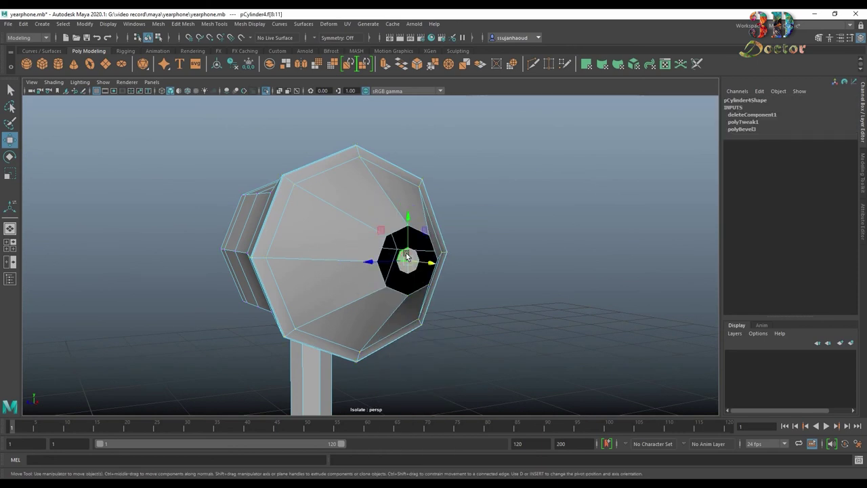
{"action": "key", "text": "Delete"}
{"action": "mouse_move", "coordinate": [551, 220]}
{"action": "left_mouse_down", "text": "alt"}
{"action": "mouse_move", "coordinate": [463, 238]}
{"action": "mouse_move", "coordinate": [410, 229]}
{"action": "left_mouse_up", "text": "alt"}
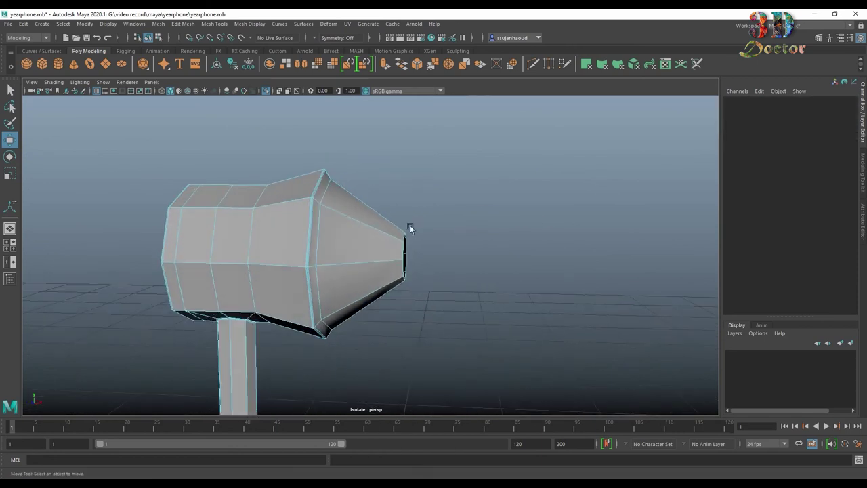
- Select the cone's front faces, checking the selection in wireframe view
{"action": "right_click", "coordinate": [351, 217]}
{"action": "left_click", "coordinate": [389, 201]}
{"action": "right_click_drag", "start_coordinate": [349, 238], "coordinate": [350, 263]}
{"action": "left_click", "coordinate": [353, 236]}
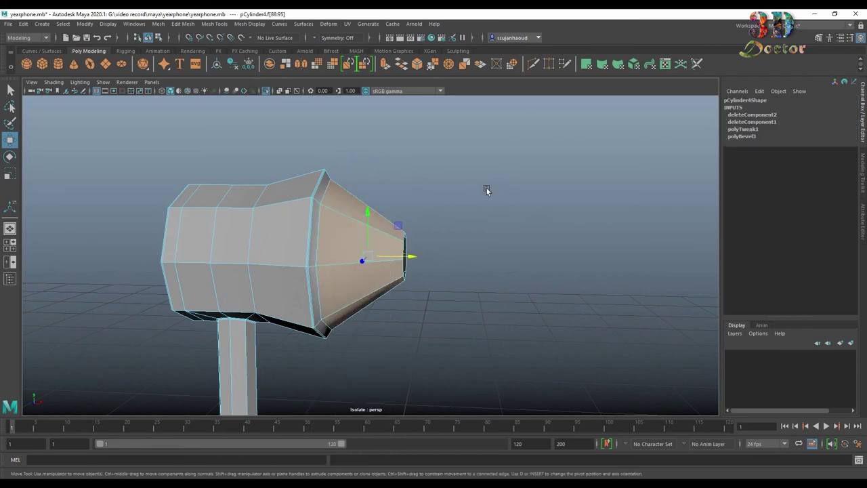
{"action": "mouse_move", "coordinate": [486, 188]}
{"action": "left_mouse_down", "text": "alt"}
{"action": "mouse_move", "coordinate": [467, 201]}
{"action": "mouse_move", "coordinate": [382, 219]}
{"action": "mouse_move", "coordinate": [429, 180]}
{"action": "mouse_move", "coordinate": [326, 138]}
{"action": "left_mouse_up", "text": "alt"}
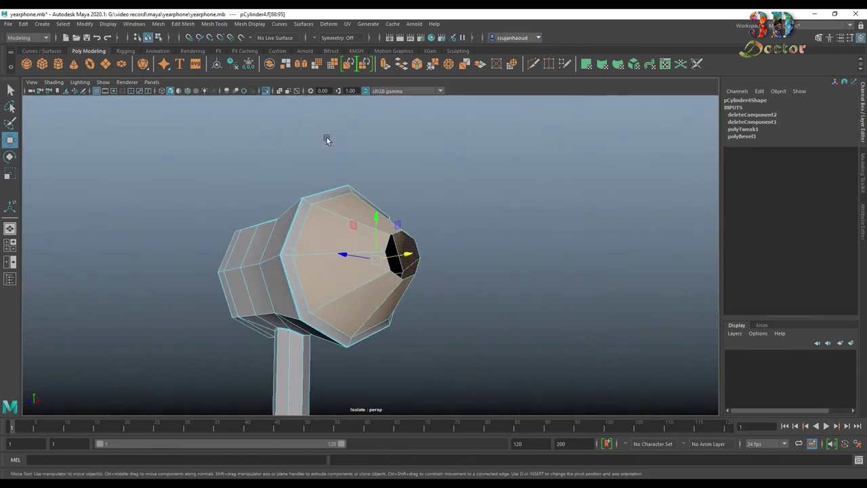
{"action": "left_click", "coordinate": [165, 90]}
{"action": "mouse_move", "coordinate": [427, 191]}
{"action": "left_mouse_down", "text": "alt"}
{"action": "mouse_move", "coordinate": [505, 314]}
{"action": "mouse_move", "coordinate": [444, 273]}
{"action": "mouse_move", "coordinate": [430, 251]}
{"action": "left_mouse_up", "text": "alt"}
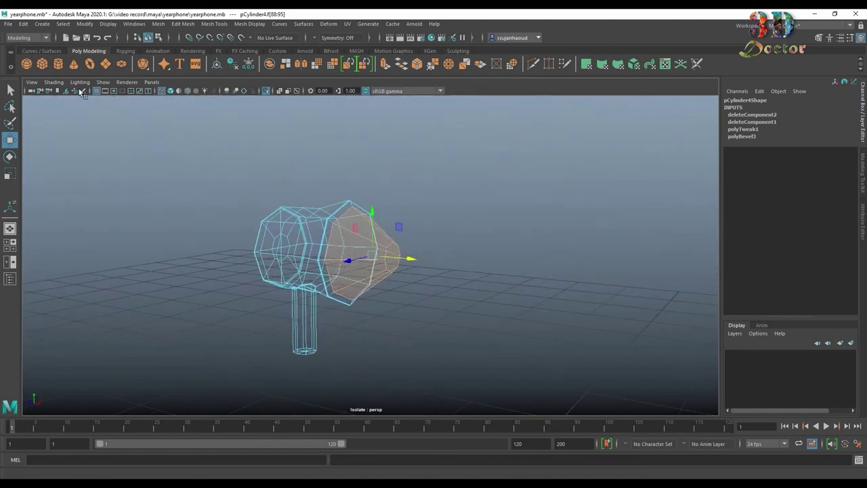
{"action": "left_click", "coordinate": [171, 91]}
{"action": "scroll", "coordinate": [422, 196], "scroll_direction": "up", "scroll_amount": 3}
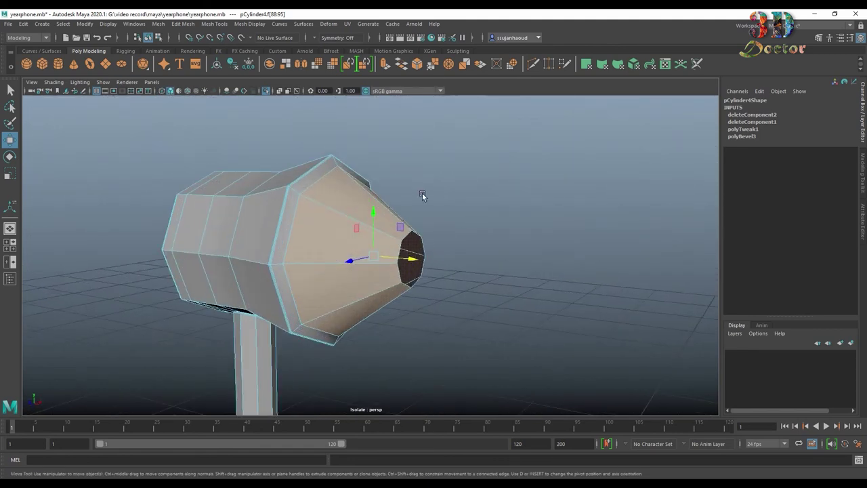
{"action": "right_click_drag", "start_coordinate": [422, 196], "coordinate": [438, 358], "text": "shift"}
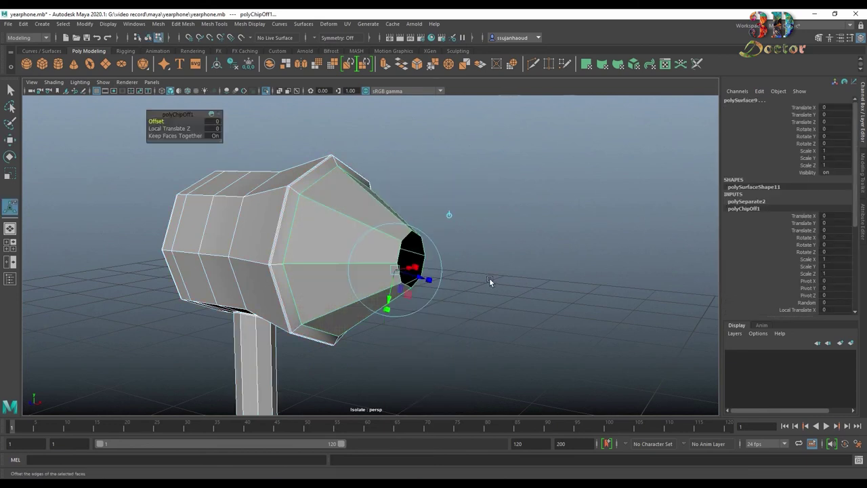
- Split the selected cone faces off as a separate nozzle piece, offset to Local Translate Z 0.0072
{"action": "mouse_move", "coordinate": [489, 278]}
{"action": "left_mouse_down", "text": "alt"}
{"action": "mouse_move", "coordinate": [437, 293]}
{"action": "mouse_move", "coordinate": [459, 284]}
{"action": "left_mouse_up", "text": "alt"}
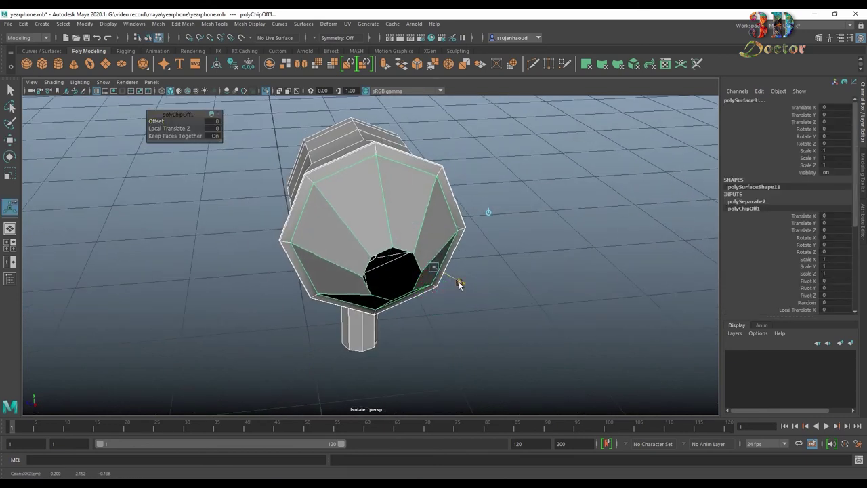
{"action": "mouse_move", "coordinate": [501, 305]}
{"action": "left_mouse_down", "text": "alt"}
{"action": "mouse_move", "coordinate": [612, 296]}
{"action": "mouse_move", "coordinate": [612, 312]}
{"action": "mouse_move", "coordinate": [597, 315]}
{"action": "left_mouse_up", "text": "alt"}
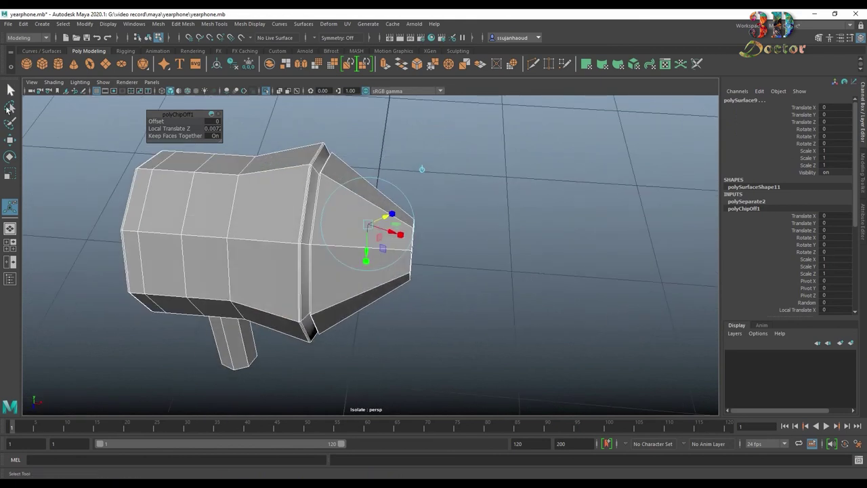
{"action": "left_click", "coordinate": [26, 24]}
- Delete the front piece's history and select it as a whole object
{"action": "left_click", "coordinate": [170, 131]}
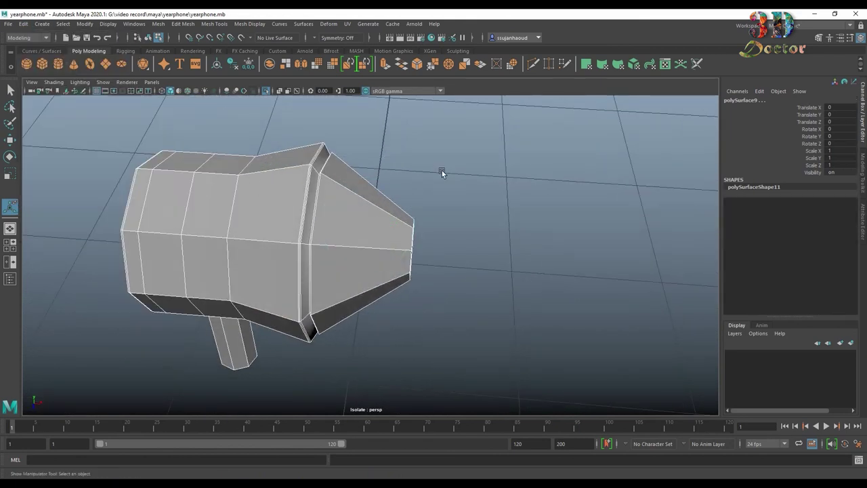
{"action": "left_click", "coordinate": [442, 170]}
{"action": "right_click_drag", "start_coordinate": [353, 221], "coordinate": [457, 177]}
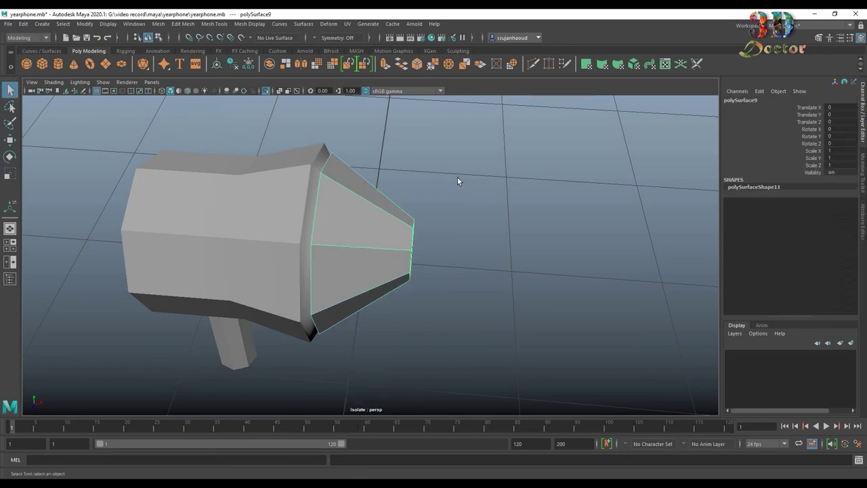
{"action": "scroll", "coordinate": [495, 174], "scroll_direction": "up", "scroll_amount": 3}
{"action": "mouse_move", "coordinate": [500, 181]}
{"action": "left_mouse_down", "text": "alt"}
{"action": "mouse_move", "coordinate": [481, 169]}
{"action": "mouse_move", "coordinate": [409, 226]}
{"action": "left_mouse_up", "text": "alt"}
- Move the front piece's rim vertices outward to lengthen it
{"action": "right_click_drag", "start_coordinate": [410, 226], "coordinate": [368, 223]}
{"action": "left_click_drag", "start_coordinate": [369, 207], "coordinate": [507, 364]}
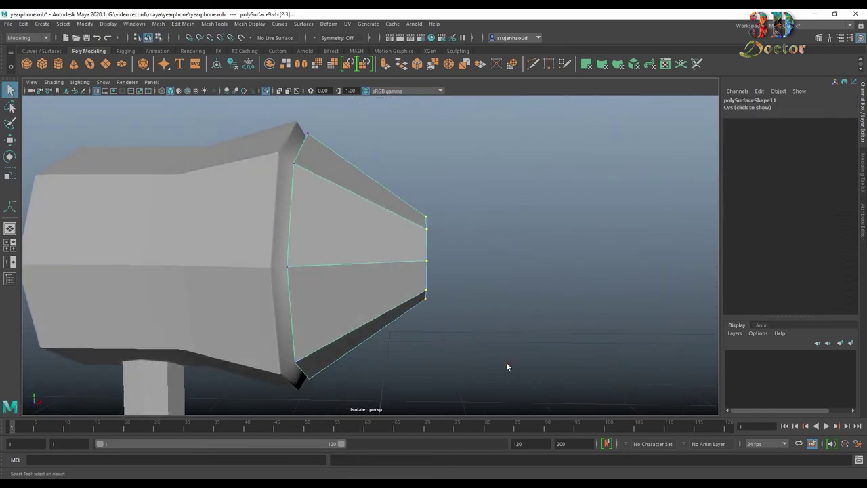
{"action": "key", "text": "w"}
{"action": "mouse_move", "coordinate": [460, 260]}
{"action": "left_mouse_down"}
{"action": "mouse_move", "coordinate": [585, 258]}
{"action": "mouse_move", "coordinate": [542, 263]}
{"action": "left_mouse_up"}
{"action": "key", "text": "r"}
{"action": "key", "text": "w"}
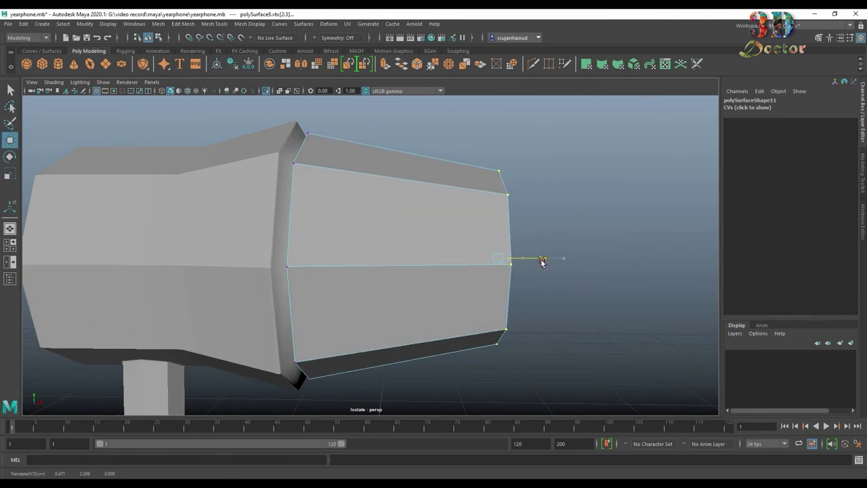
- Extrude the open rim's border edge loop and pull it inward into the opening
{"action": "left_click_drag", "start_coordinate": [599, 236], "coordinate": [594, 254], "text": "alt"}
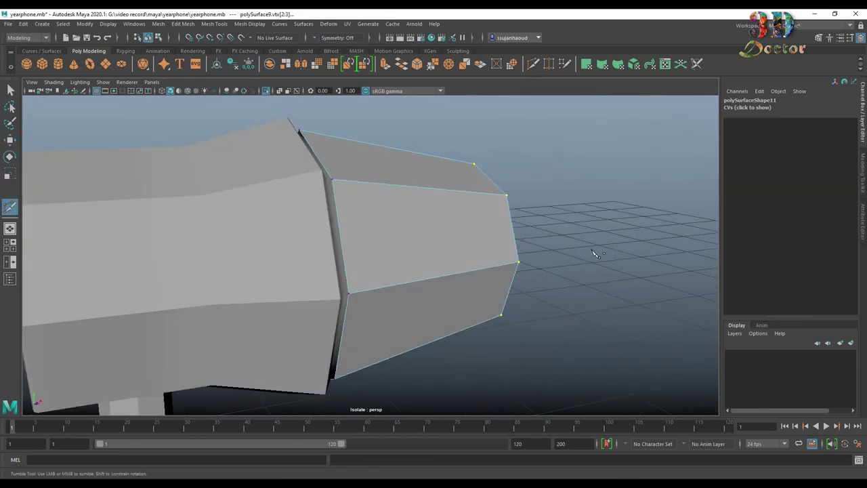
{"action": "right_click_drag", "start_coordinate": [398, 218], "coordinate": [397, 195]}
{"action": "double_click", "coordinate": [342, 210]}
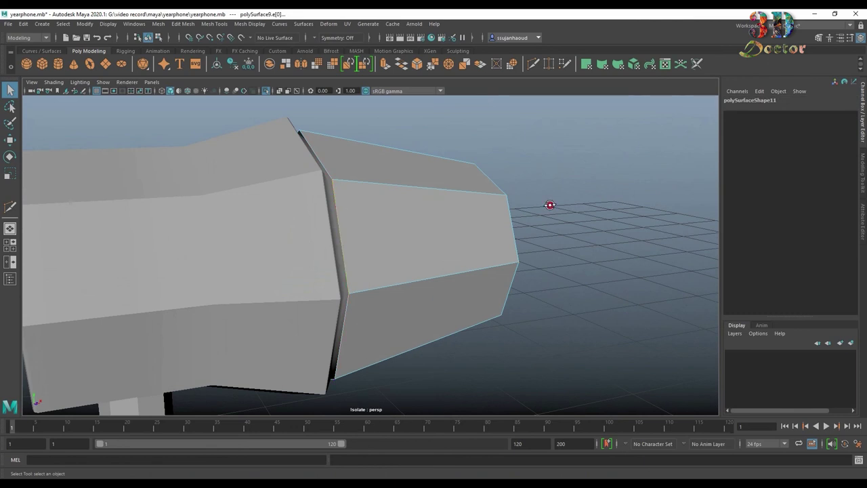
{"action": "mouse_move", "coordinate": [549, 203]}
{"action": "left_mouse_down", "text": "alt"}
{"action": "mouse_move", "coordinate": [411, 193]}
{"action": "mouse_move", "coordinate": [441, 194]}
{"action": "mouse_move", "coordinate": [433, 195]}
{"action": "left_mouse_up", "text": "alt"}
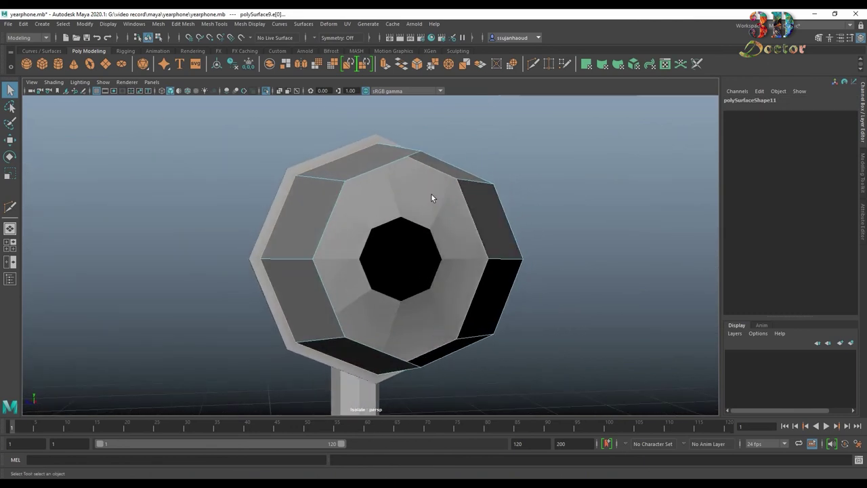
{"action": "left_click", "coordinate": [385, 63]}
{"action": "left_click_drag", "start_coordinate": [568, 328], "coordinate": [566, 319], "text": "alt"}
{"action": "left_click_drag", "start_coordinate": [513, 311], "coordinate": [691, 304]}
{"action": "left_click_drag", "start_coordinate": [302, 293], "coordinate": [271, 292]}
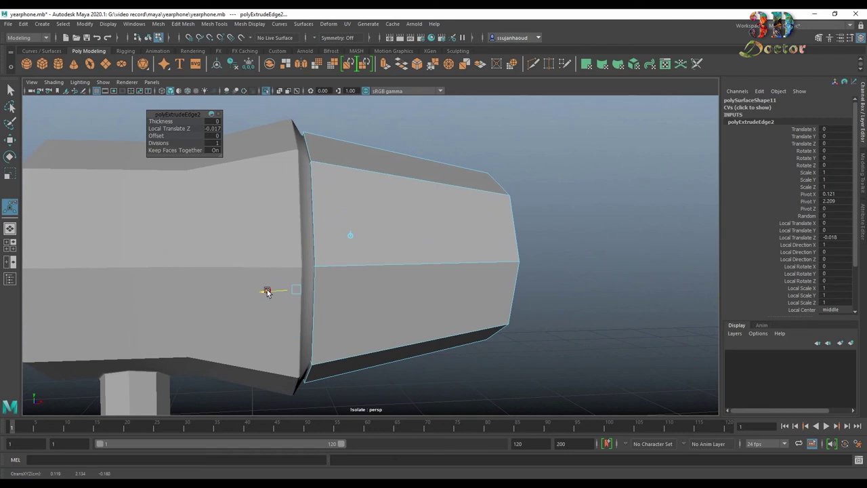
{"action": "left_click_drag", "start_coordinate": [535, 266], "coordinate": [558, 271], "text": "alt"}
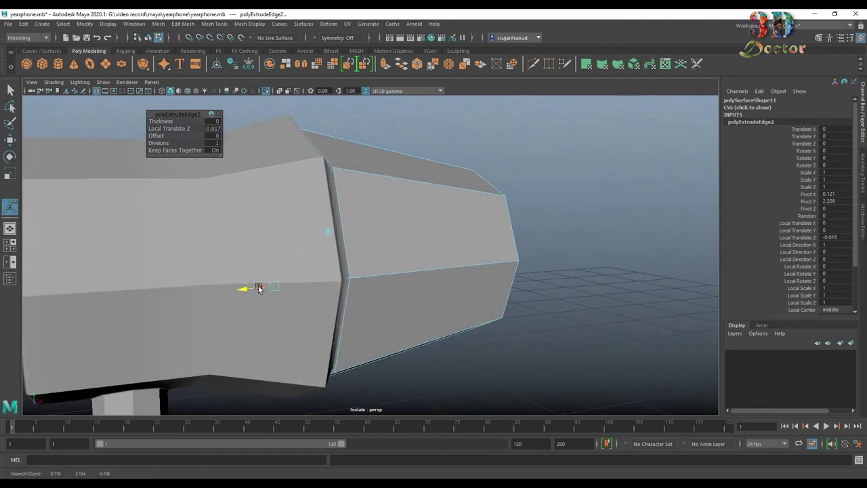
- Return to object mode and select the earbud's back body piece
{"action": "mouse_move", "coordinate": [261, 288]}
{"action": "left_mouse_down", "text": "alt"}
{"action": "mouse_move", "coordinate": [581, 193]}
{"action": "mouse_move", "coordinate": [553, 210]}
{"action": "left_mouse_up", "text": "alt"}
{"action": "key", "text": "F8"}
{"action": "left_click", "coordinate": [244, 201]}
- Smooth-preview the back body, then scale the front piece's seam vertices to flare the lip
{"action": "key", "text": "3"}
{"action": "left_click", "coordinate": [404, 210]}
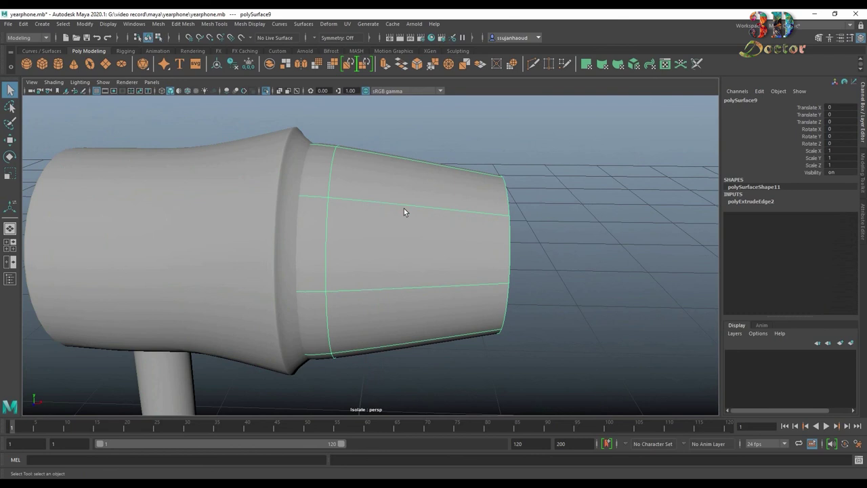
{"action": "key", "text": "F9"}
{"action": "scroll", "coordinate": [258, 153], "scroll_direction": "down", "scroll_amount": 3}
{"action": "left_click_drag", "start_coordinate": [259, 154], "coordinate": [379, 378]}
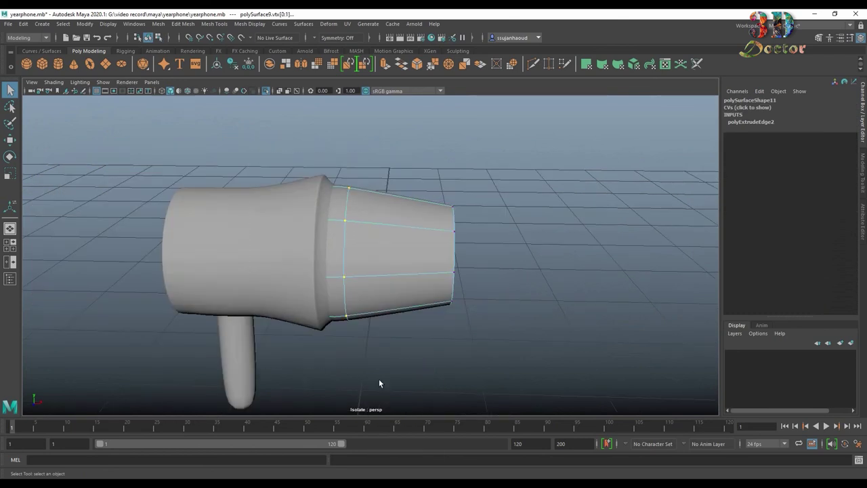
{"action": "key", "text": "r"}
{"action": "middle_click_drag", "start_coordinate": [351, 300], "coordinate": [354, 252]}
{"action": "scroll", "coordinate": [354, 251], "scroll_direction": "up", "scroll_amount": 3}
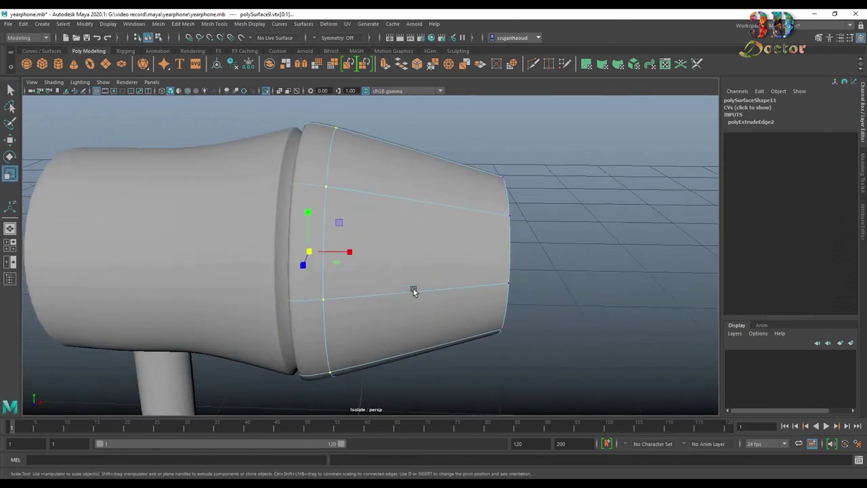
{"action": "mouse_move", "coordinate": [354, 251]}
{"action": "left_mouse_down", "text": "alt"}
{"action": "mouse_move", "coordinate": [405, 287]}
{"action": "mouse_move", "coordinate": [305, 258]}
{"action": "mouse_move", "coordinate": [544, 244]}
{"action": "mouse_move", "coordinate": [411, 255]}
{"action": "mouse_move", "coordinate": [434, 252]}
{"action": "mouse_move", "coordinate": [353, 271]}
{"action": "mouse_move", "coordinate": [298, 257]}
{"action": "mouse_move", "coordinate": [406, 243]}
{"action": "mouse_move", "coordinate": [352, 240]}
{"action": "mouse_move", "coordinate": [422, 205]}
{"action": "left_mouse_up", "text": "alt"}
{"action": "key", "text": "w"}
{"action": "key", "text": "r"}
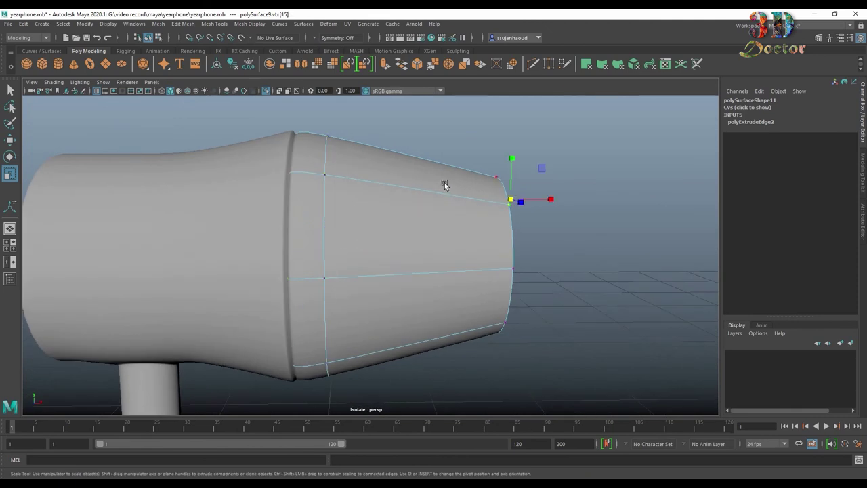
- Multi-Cut a vertical edge loop across the front piece and scale it outward into a bulge
{"action": "right_click_drag", "start_coordinate": [434, 206], "coordinate": [479, 195]}
{"action": "left_click", "coordinate": [533, 64]}
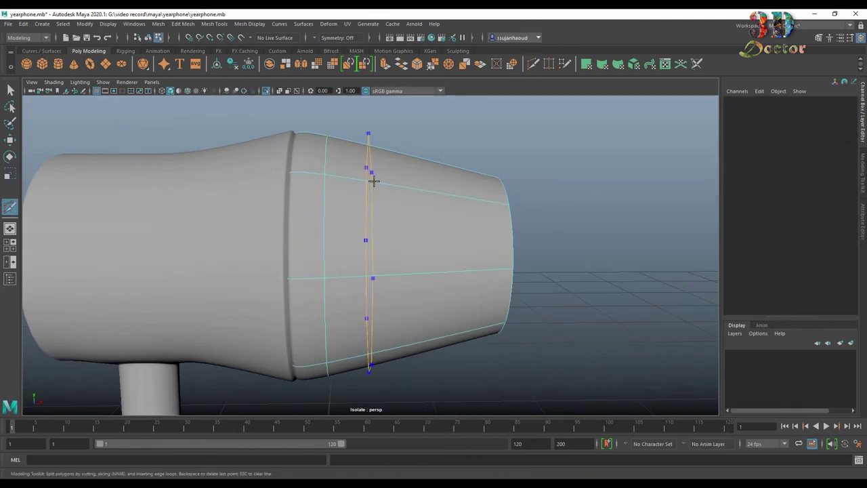
{"action": "key", "text": "q"}
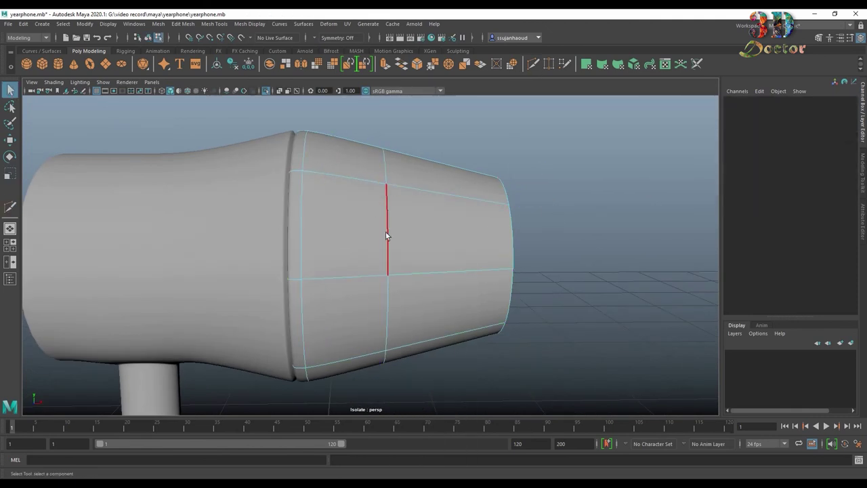
{"action": "double_click", "coordinate": [387, 203]}
{"action": "key", "text": "e"}
{"action": "key", "text": "r"}
{"action": "mouse_move", "coordinate": [378, 257]}
{"action": "left_mouse_down"}
{"action": "mouse_move", "coordinate": [452, 228]}
{"action": "mouse_move", "coordinate": [415, 234]}
{"action": "mouse_move", "coordinate": [434, 251]}
{"action": "mouse_move", "coordinate": [450, 248]}
{"action": "left_mouse_up"}
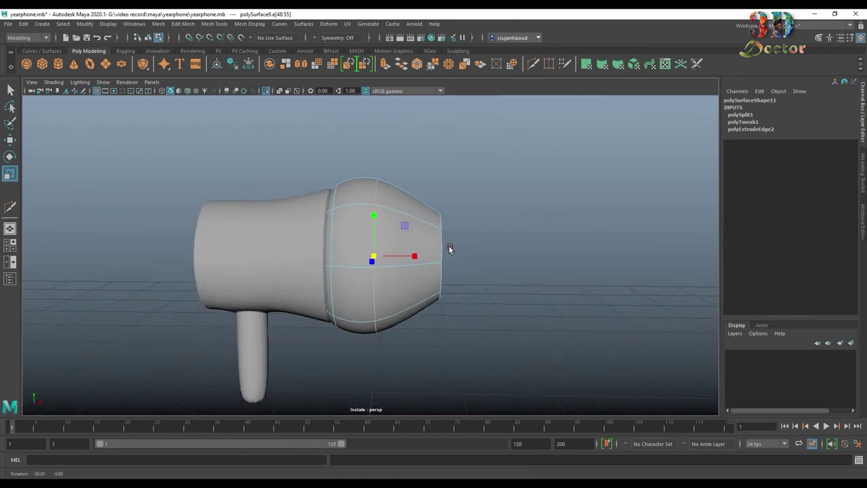
{"action": "scroll", "coordinate": [449, 246], "scroll_direction": "up", "scroll_amount": 2}
{"action": "scroll", "coordinate": [449, 245], "scroll_direction": "up", "scroll_amount": 2}
{"action": "left_click_drag", "start_coordinate": [380, 256], "coordinate": [374, 263]}
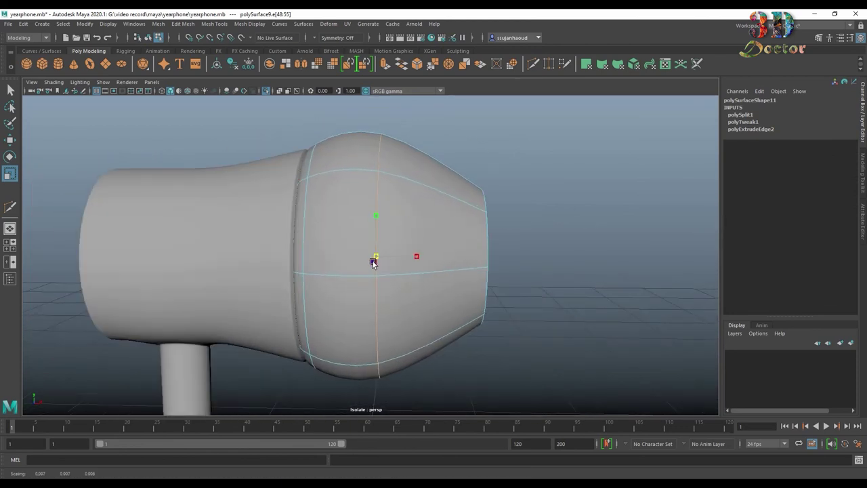
- Move the front-end edge loop back to narrow the rim
{"action": "left_click", "coordinate": [483, 219]}
{"action": "key", "text": "w"}
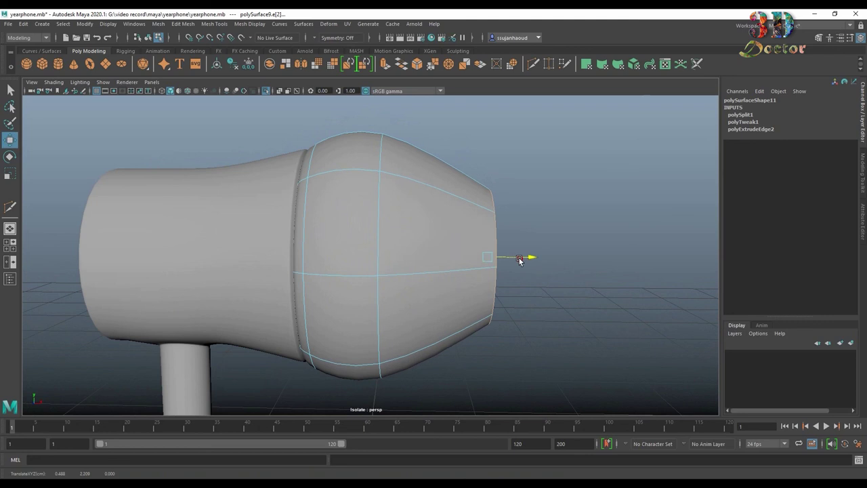
{"action": "left_click_drag", "start_coordinate": [524, 258], "coordinate": [501, 264]}
{"action": "left_click_drag", "start_coordinate": [544, 245], "coordinate": [509, 239], "text": "alt"}
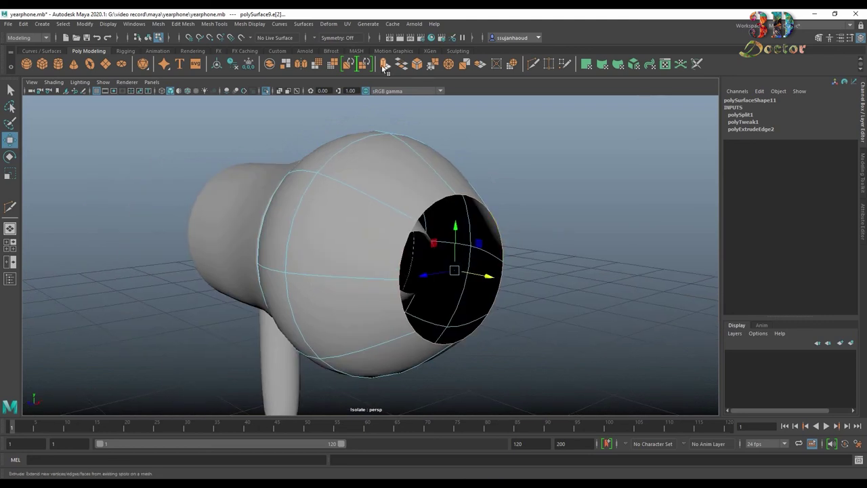
- Extrude the front rim edges inward, then move them outward to lengthen the tip
{"action": "key", "text": "ctrl+e"}
{"action": "mouse_move", "coordinate": [526, 301]}
{"action": "left_mouse_down"}
{"action": "mouse_move", "coordinate": [496, 287]}
{"action": "mouse_move", "coordinate": [515, 329]}
{"action": "mouse_move", "coordinate": [509, 348]}
{"action": "left_mouse_up"}
{"action": "key", "text": "w"}
{"action": "mouse_move", "coordinate": [492, 271]}
{"action": "left_mouse_down"}
{"action": "mouse_move", "coordinate": [556, 283]}
{"action": "mouse_move", "coordinate": [559, 216]}
{"action": "mouse_move", "coordinate": [504, 245]}
{"action": "left_mouse_up"}
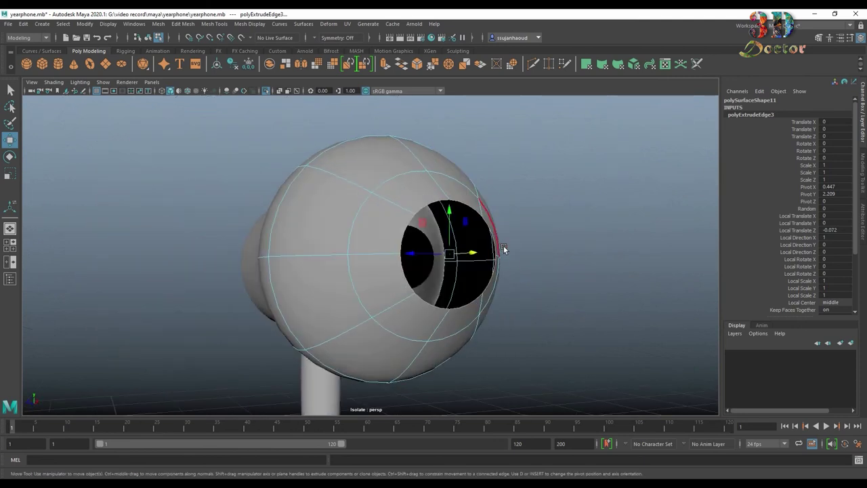
- Extrude the rim a second time, sinking it to Local Translate Z -0.091 to narrow the opening
{"action": "key", "text": "ctrl+e"}
{"action": "mouse_move", "coordinate": [519, 285]}
{"action": "left_mouse_down"}
{"action": "mouse_move", "coordinate": [479, 287]}
{"action": "mouse_move", "coordinate": [515, 322]}
{"action": "mouse_move", "coordinate": [528, 309]}
{"action": "mouse_move", "coordinate": [465, 301]}
{"action": "mouse_move", "coordinate": [478, 334]}
{"action": "mouse_move", "coordinate": [508, 275]}
{"action": "mouse_move", "coordinate": [419, 258]}
{"action": "left_mouse_up"}
{"action": "key", "text": "w"}
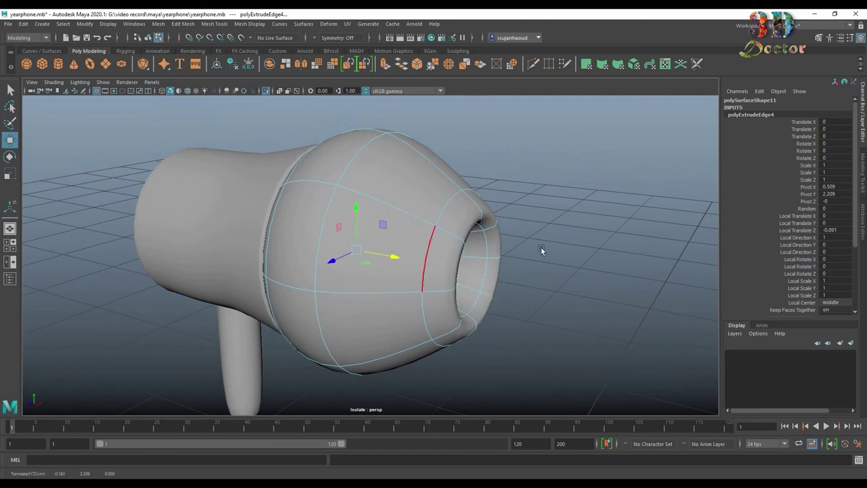
{"action": "mouse_move", "coordinate": [542, 248]}
{"action": "left_mouse_down", "text": "alt"}
{"action": "mouse_move", "coordinate": [471, 234]}
{"action": "mouse_move", "coordinate": [486, 229]}
{"action": "mouse_move", "coordinate": [465, 236]}
{"action": "mouse_move", "coordinate": [419, 226]}
{"action": "left_mouse_up", "text": "alt"}
{"action": "key", "text": "r"}
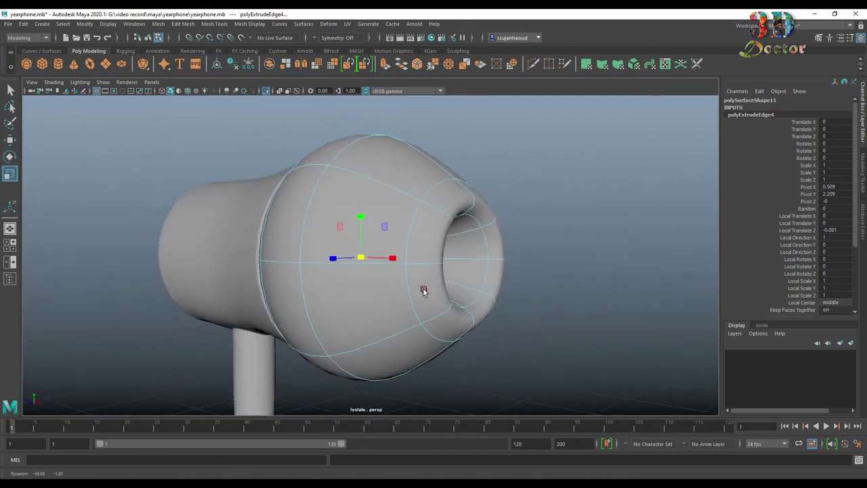
{"action": "right_click_drag", "start_coordinate": [418, 226], "coordinate": [515, 177]}
- Try cutting extra edges into the tip while toggling the smooth preview off and on
{"action": "key", "text": "1"}
{"action": "left_click_drag", "start_coordinate": [514, 177], "coordinate": [551, 196], "text": "alt"}
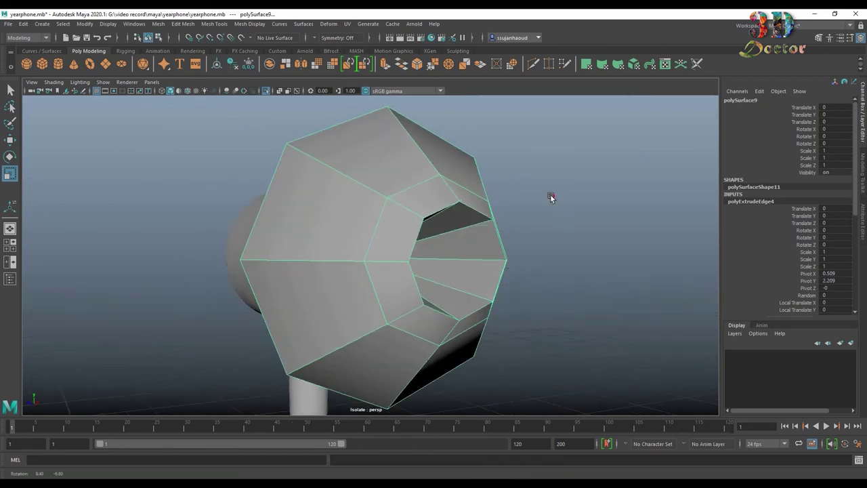
{"action": "right_click_drag", "start_coordinate": [552, 195], "coordinate": [468, 250], "text": "shift"}
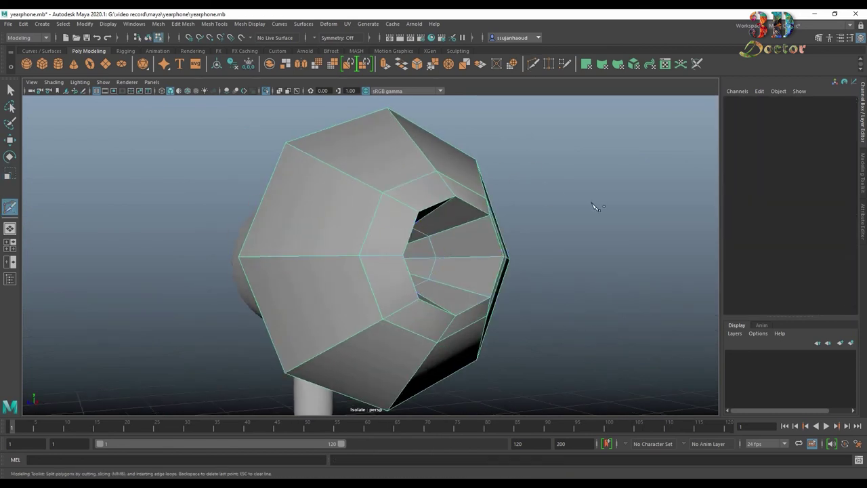
{"action": "left_click_drag", "start_coordinate": [595, 207], "coordinate": [552, 189], "text": "alt"}
{"action": "key", "text": "q"}
{"action": "key", "text": "3"}
{"action": "left_click", "coordinate": [552, 142]}
{"action": "mouse_move", "coordinate": [551, 142]}
{"action": "left_mouse_down", "text": "alt"}
{"action": "mouse_move", "coordinate": [549, 232]}
{"action": "mouse_move", "coordinate": [610, 247]}
{"action": "mouse_move", "coordinate": [475, 228]}
{"action": "mouse_move", "coordinate": [358, 248]}
{"action": "mouse_move", "coordinate": [391, 290]}
{"action": "left_mouse_up", "text": "alt"}
{"action": "key", "text": "1"}
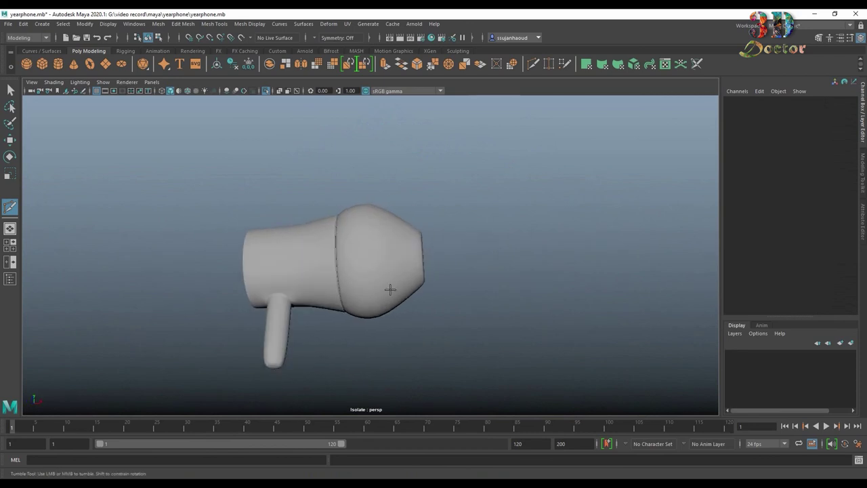
{"action": "scroll", "coordinate": [390, 290], "scroll_direction": "up", "scroll_amount": 3}
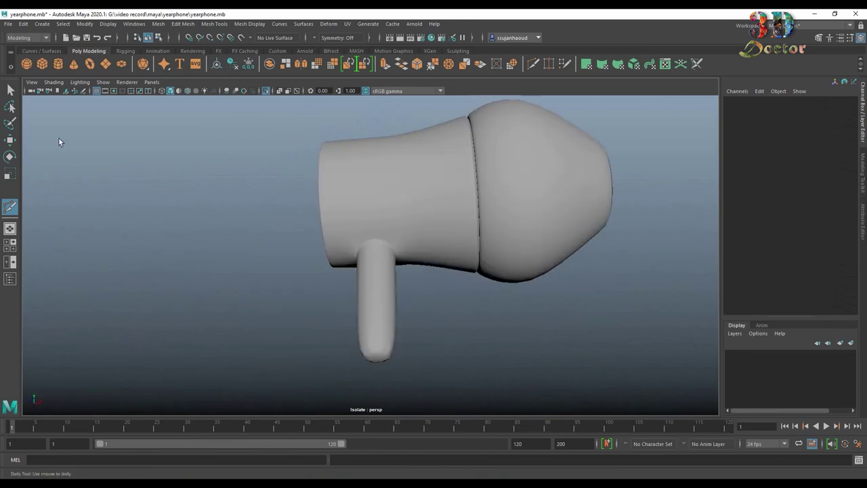
- Select the octagonal cap faces under the earbud body and extrude them at Local Scale 0.65
{"action": "left_click", "coordinate": [371, 323]}
{"action": "key", "text": "1"}
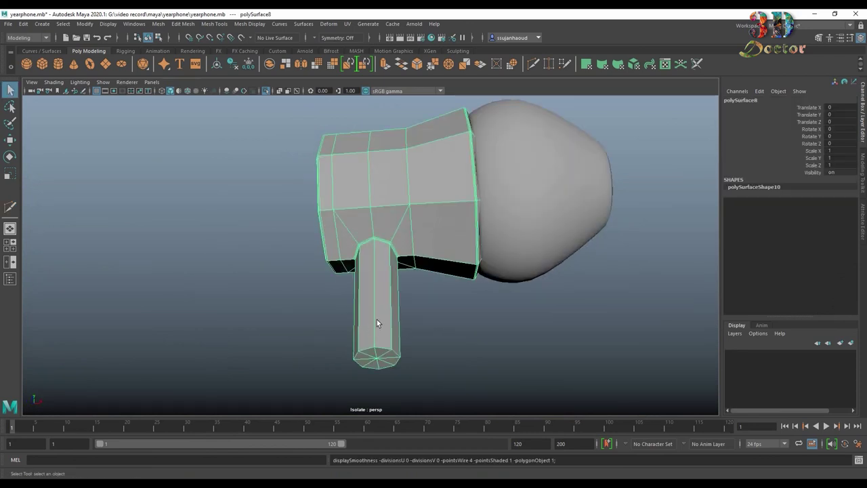
{"action": "mouse_move", "coordinate": [377, 319]}
{"action": "left_mouse_down", "text": "alt"}
{"action": "mouse_move", "coordinate": [436, 330]}
{"action": "mouse_move", "coordinate": [433, 302]}
{"action": "left_mouse_up", "text": "alt"}
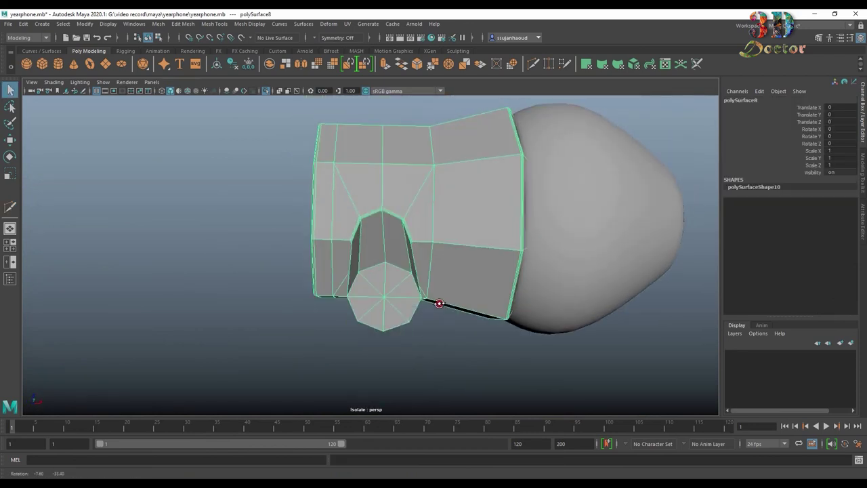
{"action": "right_click_drag", "start_coordinate": [395, 294], "coordinate": [395, 266]}
{"action": "left_click", "coordinate": [385, 295]}
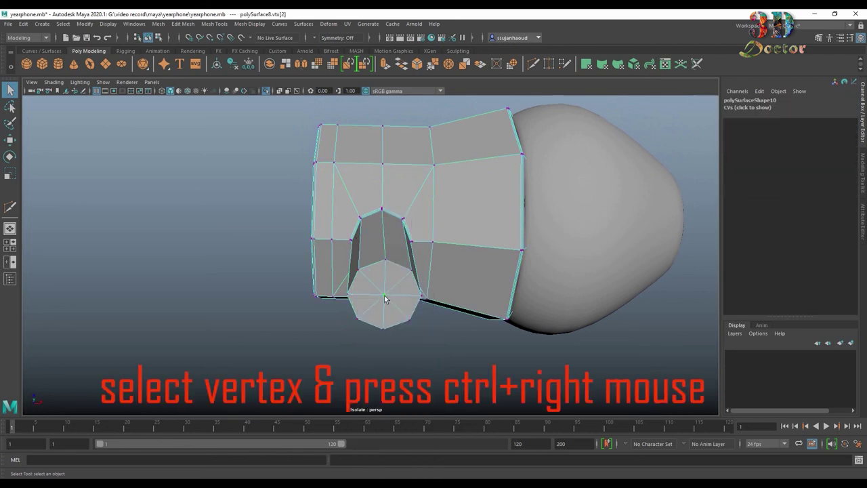
{"action": "right_click_drag", "start_coordinate": [385, 296], "coordinate": [384, 353], "text": "ctrl"}
{"action": "left_click_drag", "start_coordinate": [384, 354], "coordinate": [456, 315], "text": "alt"}
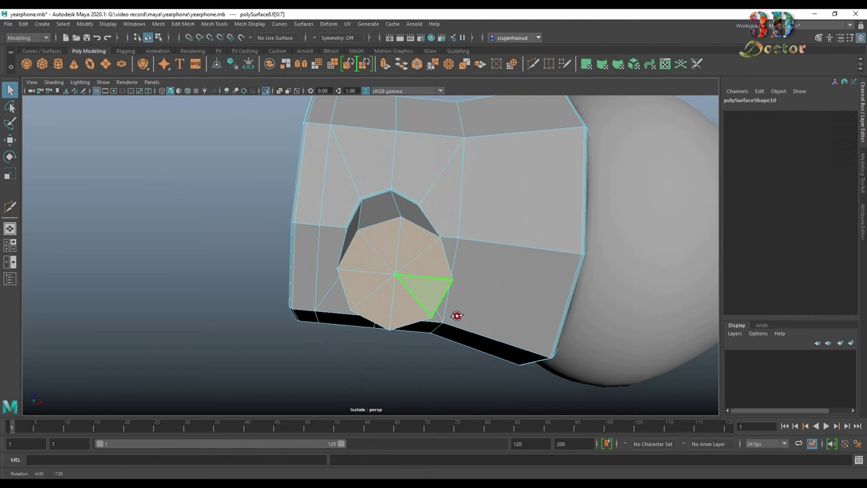
{"action": "left_click", "coordinate": [386, 64]}
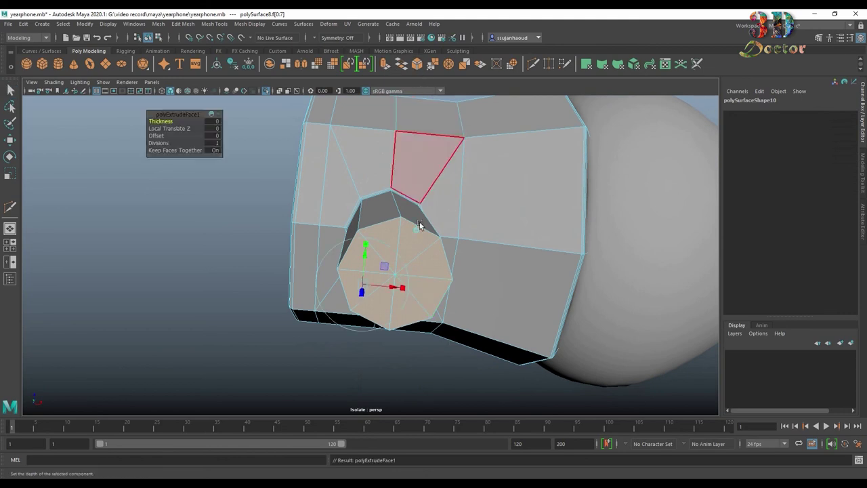
- Scale the extruded cap face down to narrow the stem's end
{"action": "left_click_drag", "start_coordinate": [356, 287], "coordinate": [363, 285]}
{"action": "left_click", "coordinate": [352, 284]}
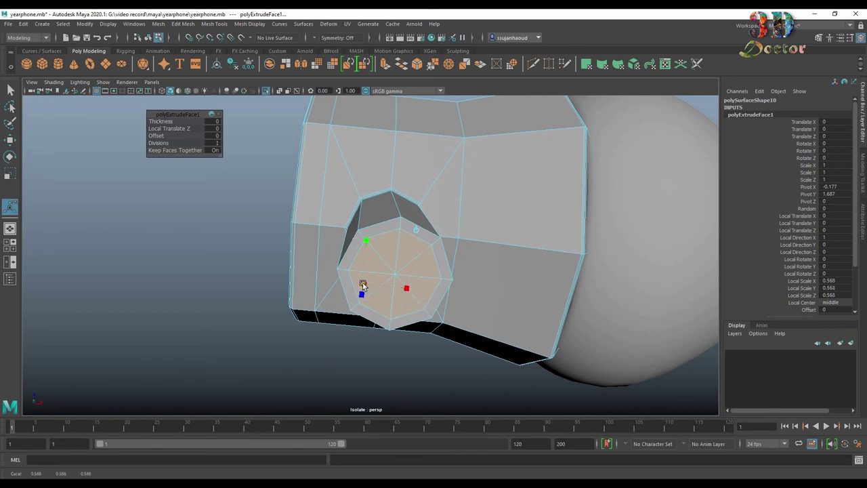
{"action": "mouse_move", "coordinate": [461, 232]}
{"action": "left_mouse_down", "text": "alt"}
{"action": "mouse_move", "coordinate": [461, 261]}
{"action": "mouse_move", "coordinate": [443, 164]}
{"action": "left_mouse_up", "text": "alt"}
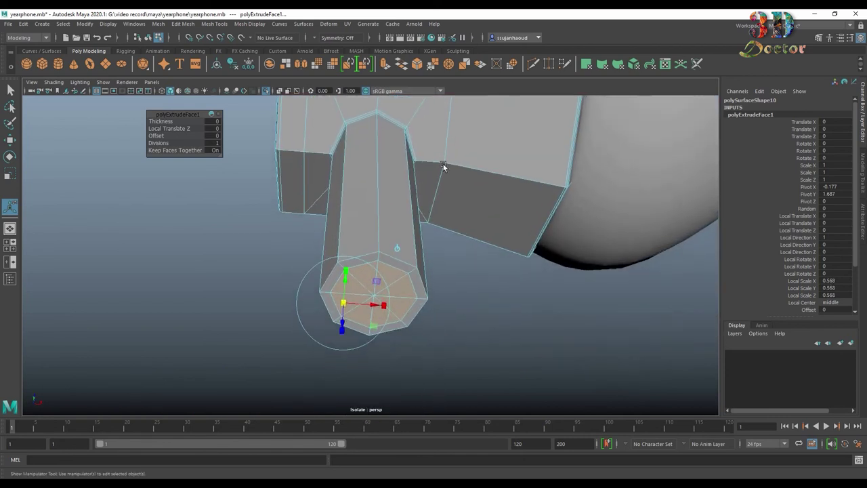
{"action": "left_click_drag", "start_coordinate": [344, 302], "coordinate": [337, 309]}
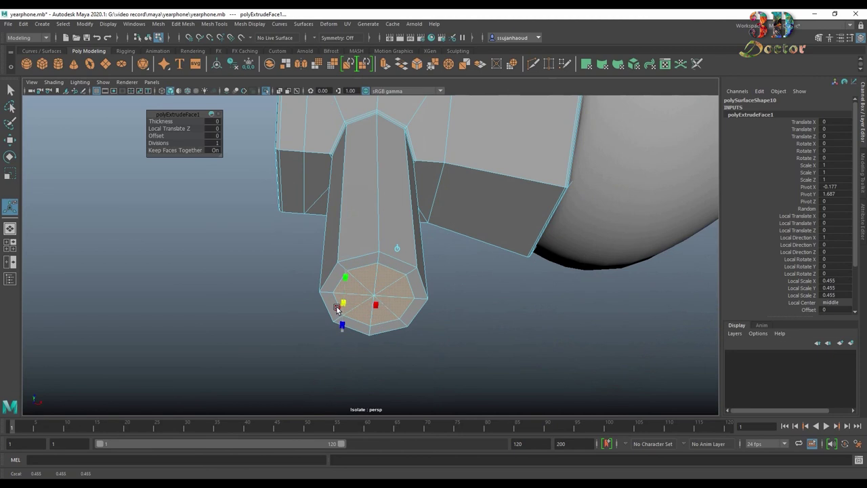
- Extrude the end face inward to Local Translate Z -0.08, delete it, and select the rim loop
{"action": "left_click", "coordinate": [386, 61]}
{"action": "mouse_move", "coordinate": [349, 320]}
{"action": "left_mouse_down"}
{"action": "mouse_move", "coordinate": [351, 284]}
{"action": "mouse_move", "coordinate": [480, 304]}
{"action": "left_mouse_up"}
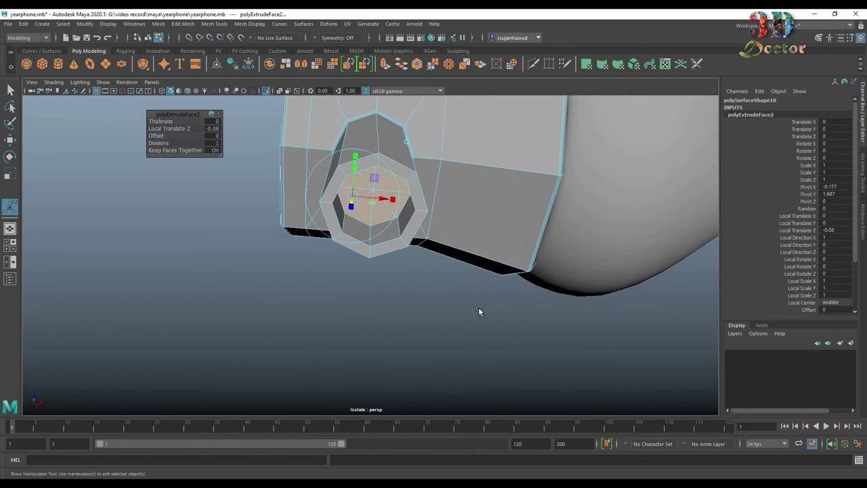
{"action": "left_click", "coordinate": [478, 310]}
{"action": "right_click_drag", "start_coordinate": [368, 165], "coordinate": [388, 113]}
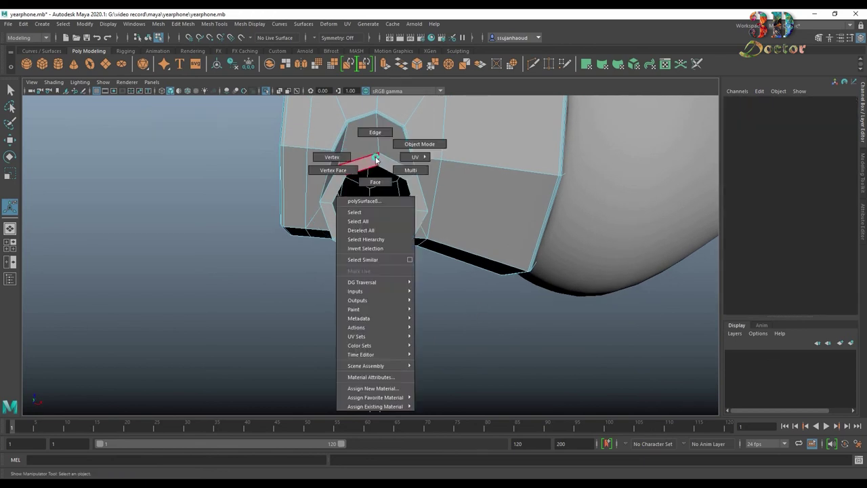
{"action": "double_click", "coordinate": [369, 155]}
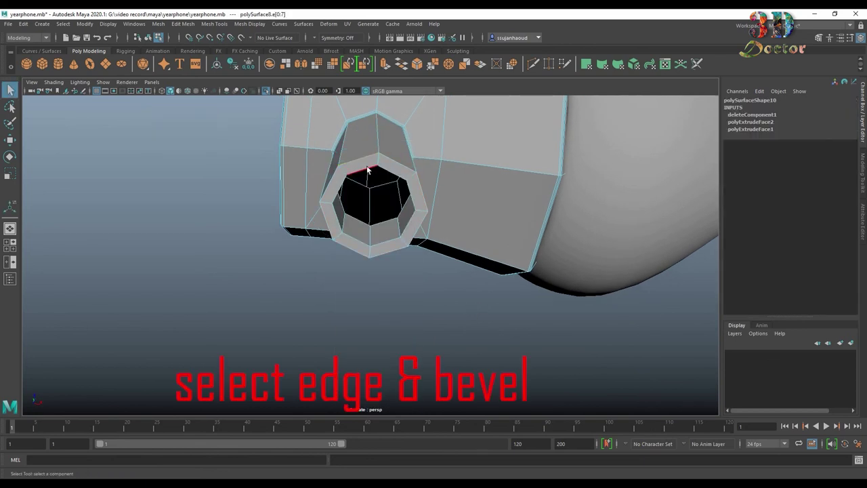
- Bevel the stem's rim edge loop with 2 segments and fraction 0.2
{"action": "mouse_move", "coordinate": [442, 334]}
{"action": "left_mouse_down", "text": "alt"}
{"action": "mouse_move", "coordinate": [465, 324]}
{"action": "mouse_move", "coordinate": [466, 300]}
{"action": "left_mouse_up", "text": "alt"}
{"action": "mouse_move", "coordinate": [468, 245]}
{"action": "left_mouse_down", "text": "alt"}
{"action": "mouse_move", "coordinate": [382, 267]}
{"action": "mouse_move", "coordinate": [394, 263]}
{"action": "left_mouse_up", "text": "alt"}
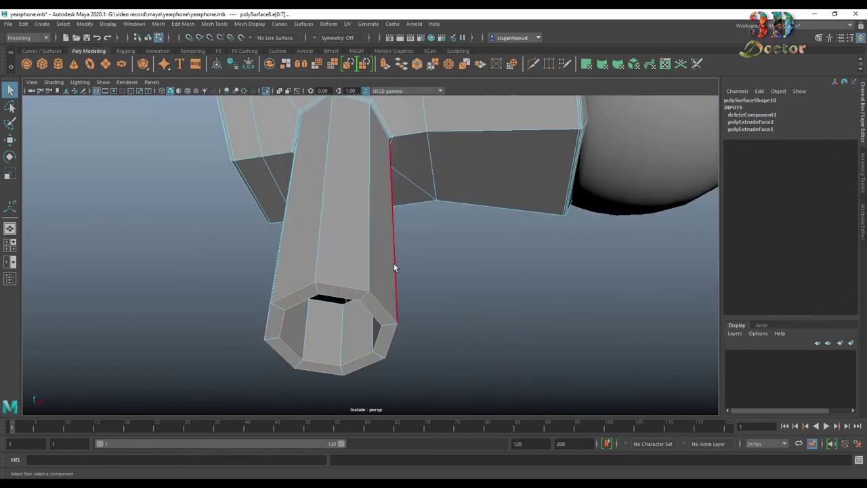
{"action": "left_click", "coordinate": [420, 63]}
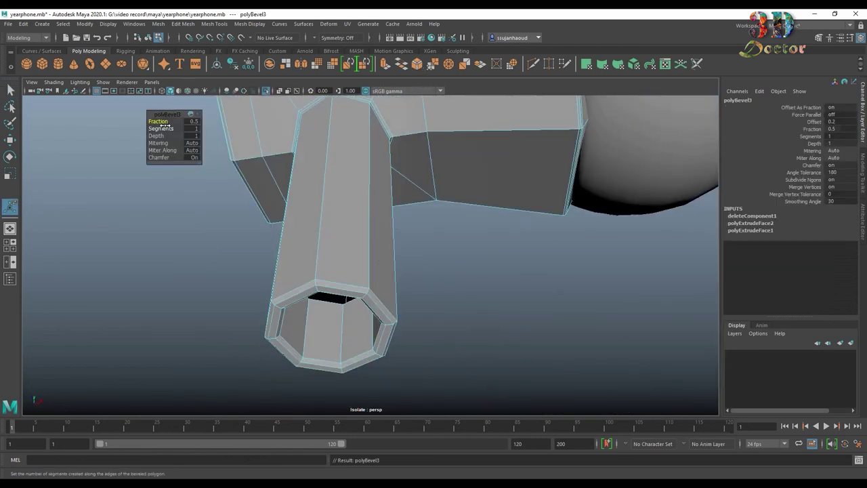
{"action": "middle_click_drag", "start_coordinate": [161, 132], "coordinate": [156, 121]}
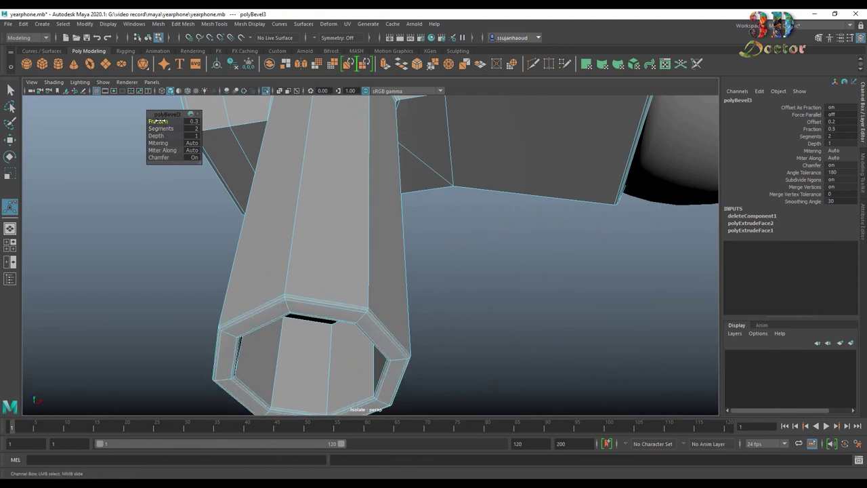
{"action": "middle_click_drag", "start_coordinate": [158, 121], "coordinate": [160, 121]}
{"action": "right_click_drag", "start_coordinate": [309, 239], "coordinate": [397, 226]}
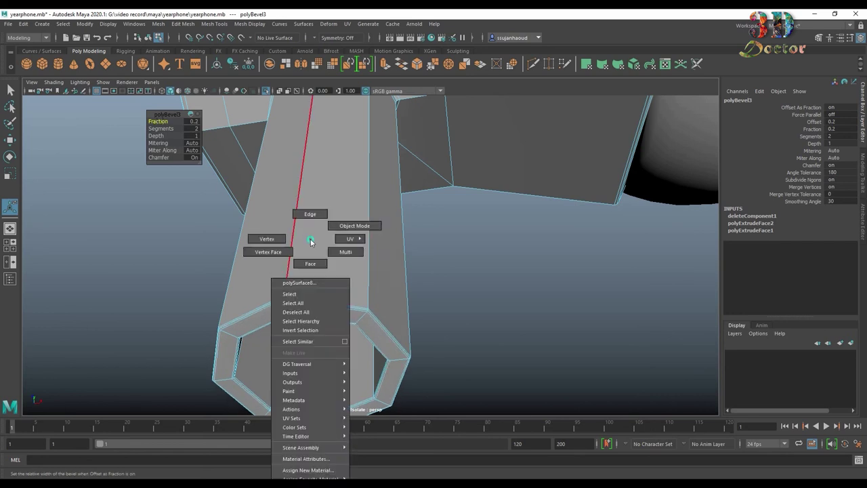
- Combine the earbud's back body and nozzle cover into one mesh
{"action": "key", "text": "3"}
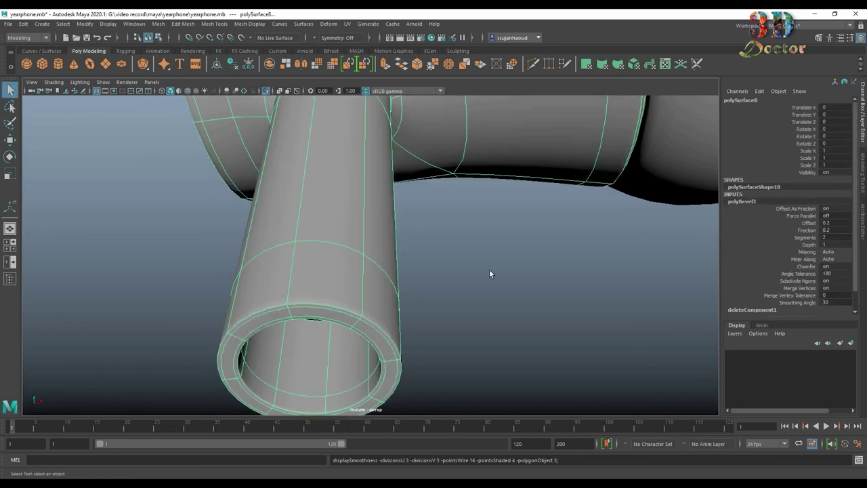
{"action": "left_click", "coordinate": [489, 269]}
{"action": "scroll", "coordinate": [515, 263], "scroll_direction": "down", "scroll_amount": 10}
{"action": "mouse_move", "coordinate": [515, 263]}
{"action": "left_mouse_down", "text": "alt"}
{"action": "mouse_move", "coordinate": [443, 295]}
{"action": "mouse_move", "coordinate": [430, 280]}
{"action": "mouse_move", "coordinate": [546, 244]}
{"action": "mouse_move", "coordinate": [433, 271]}
{"action": "mouse_move", "coordinate": [407, 257]}
{"action": "left_mouse_up", "text": "alt"}
{"action": "left_click", "coordinate": [492, 189]}
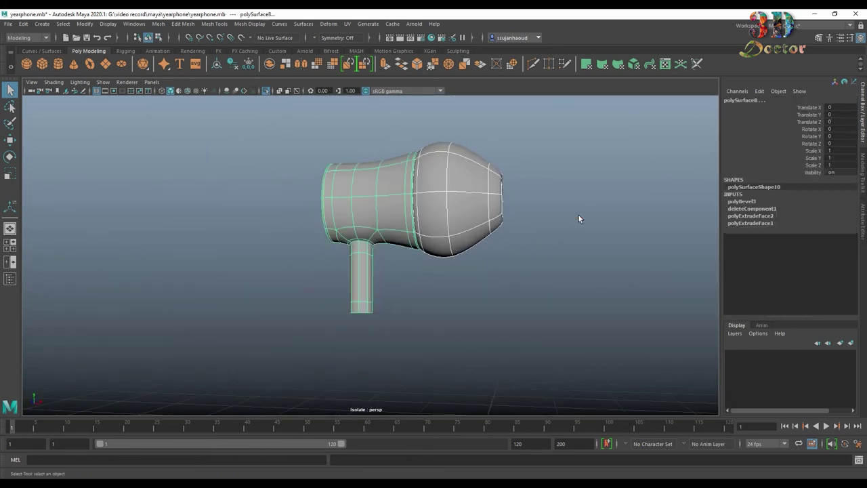
{"action": "left_click", "coordinate": [161, 24]}
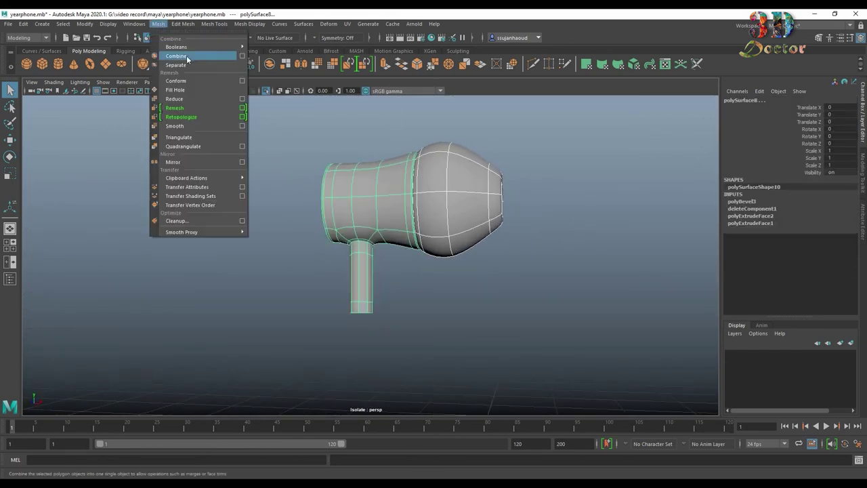
{"action": "left_click", "coordinate": [185, 57]}
- Delete the combined earbud's construction history and deselect it
{"action": "left_click", "coordinate": [25, 24]}
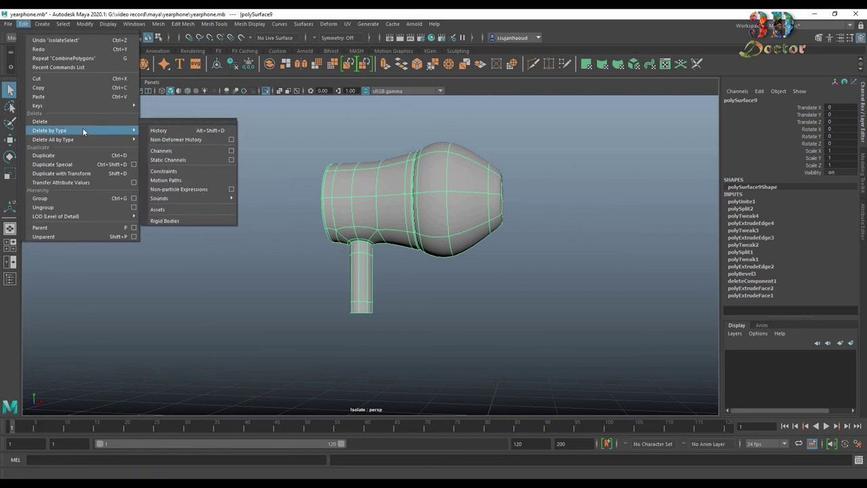
{"action": "left_click", "coordinate": [197, 129]}
{"action": "left_click", "coordinate": [278, 260]}
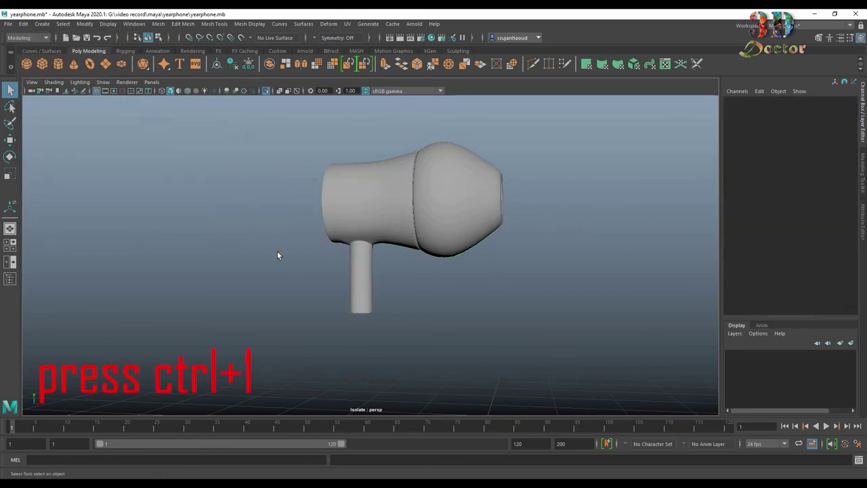
- Exit isolate view and turn the earbud around to Rotate Y 180
{"action": "scroll", "coordinate": [285, 251], "scroll_direction": "down", "scroll_amount": 3}
{"action": "key", "text": "ctrl+1"}
{"action": "scroll", "coordinate": [366, 249], "scroll_direction": "down", "scroll_amount": 2}
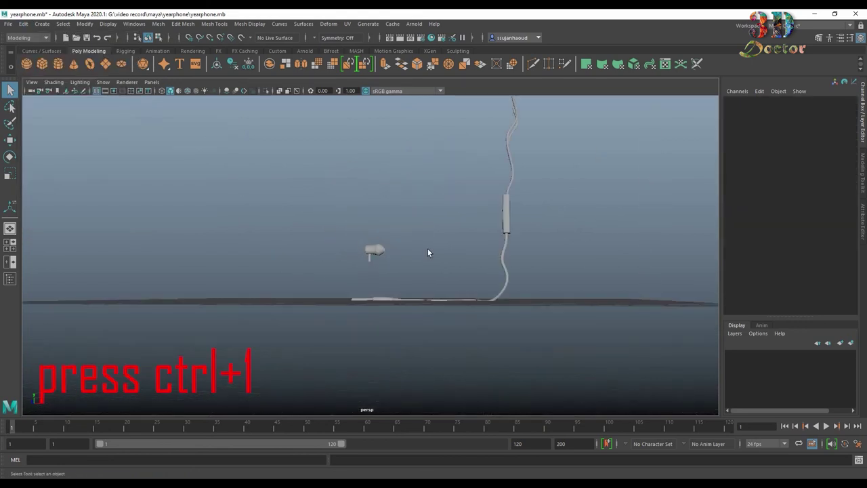
{"action": "mouse_move", "coordinate": [427, 253]}
{"action": "left_mouse_down", "text": "alt"}
{"action": "mouse_move", "coordinate": [434, 246]}
{"action": "mouse_move", "coordinate": [361, 319]}
{"action": "mouse_move", "coordinate": [400, 318]}
{"action": "mouse_move", "coordinate": [390, 322]}
{"action": "left_mouse_up", "text": "alt"}
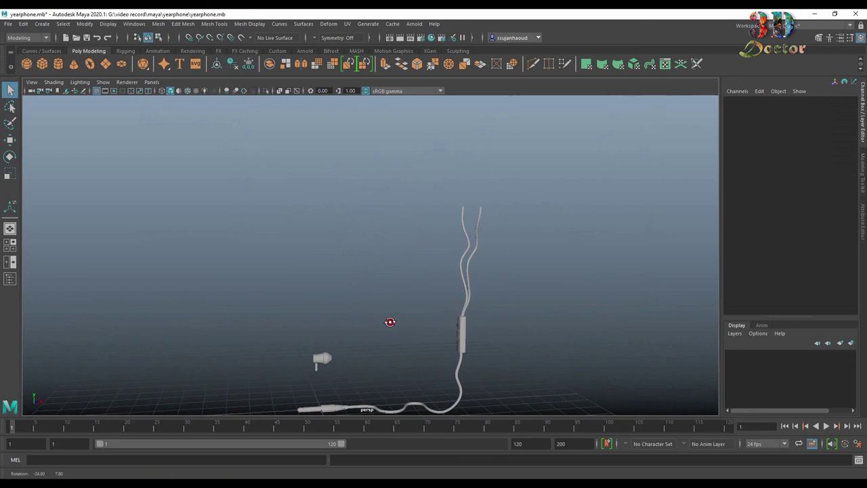
{"action": "mouse_move", "coordinate": [303, 350]}
{"action": "left_mouse_down"}
{"action": "mouse_move", "coordinate": [341, 359]}
{"action": "mouse_move", "coordinate": [305, 368]}
{"action": "left_mouse_up"}
{"action": "key", "text": "e"}
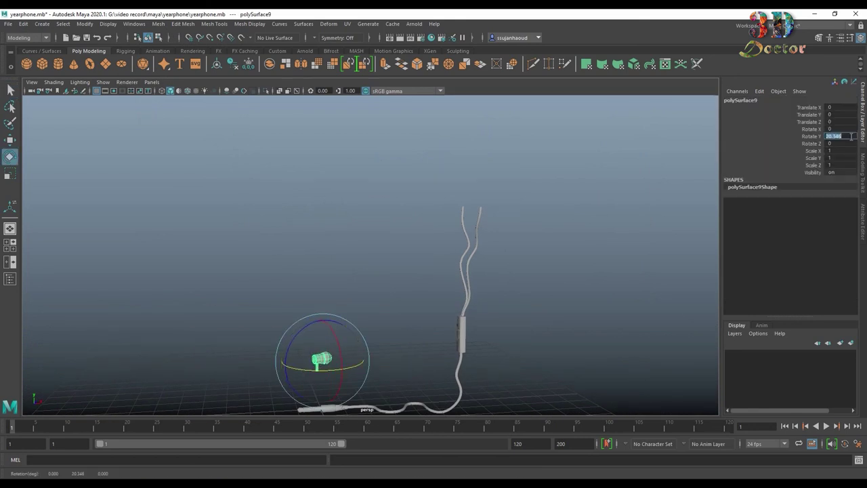
- Raise the earbud and shift it over the top of the left cable branch
{"action": "left_click", "coordinate": [345, 234]}
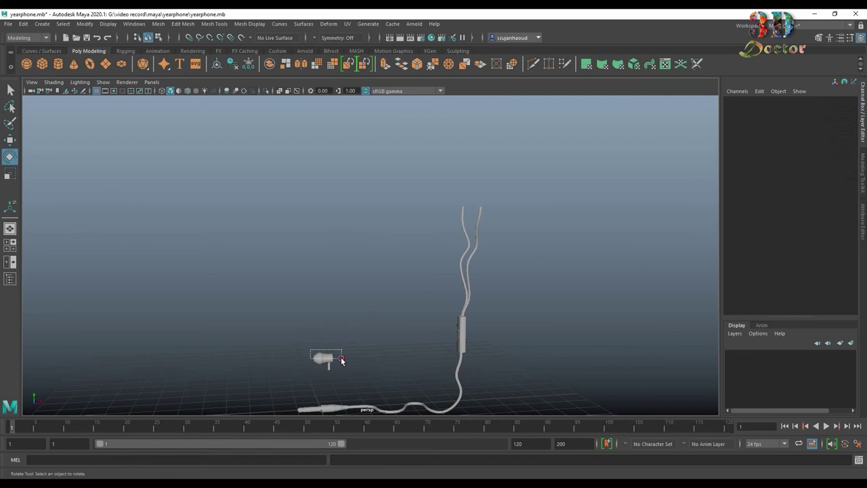
{"action": "left_click", "coordinate": [338, 359]}
{"action": "key", "text": "w"}
{"action": "mouse_move", "coordinate": [318, 317]}
{"action": "left_mouse_down"}
{"action": "mouse_move", "coordinate": [355, 263]}
{"action": "mouse_move", "coordinate": [402, 333]}
{"action": "left_mouse_up"}
{"action": "left_click_drag", "start_coordinate": [393, 278], "coordinate": [424, 274]}
{"action": "middle_click_drag", "start_coordinate": [419, 136], "coordinate": [419, 102]}
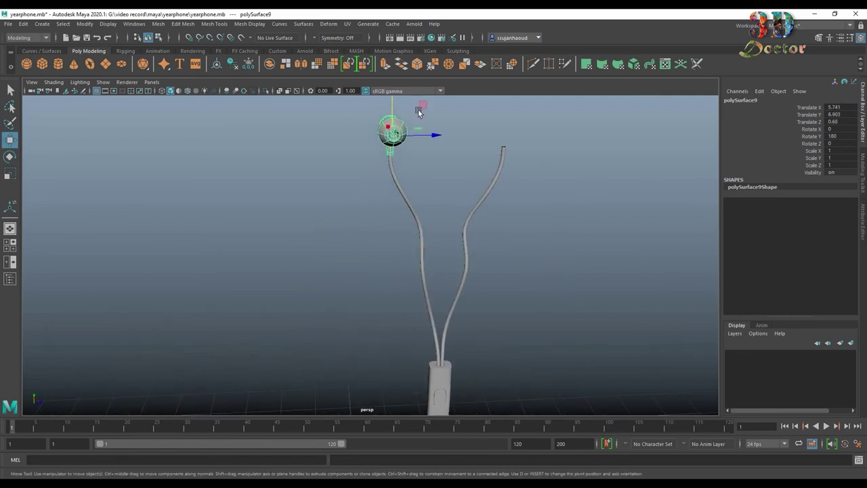
- Fine-tune the earbud to Translate 5.74, 6.973, 0.675 so its stem meets the cable end
{"action": "scroll", "coordinate": [405, 274], "scroll_direction": "up", "scroll_amount": 5}
{"action": "scroll", "coordinate": [405, 274], "scroll_direction": "up", "scroll_amount": 3}
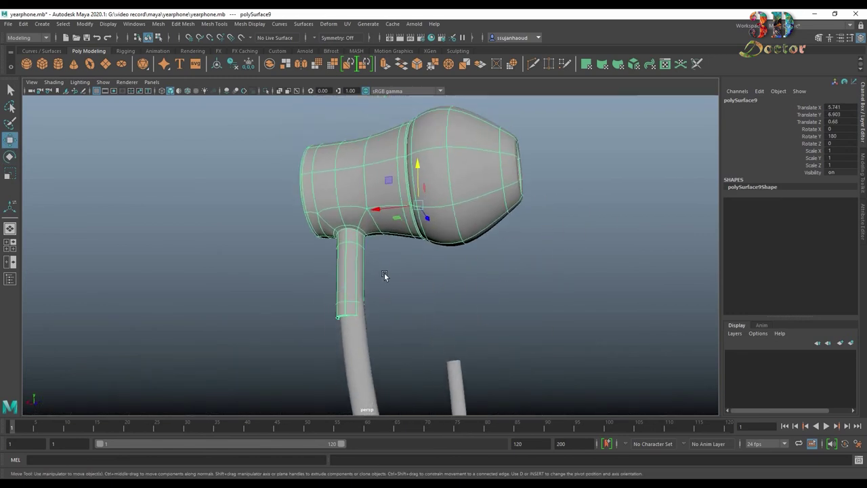
{"action": "mouse_move", "coordinate": [386, 277]}
{"action": "left_mouse_down", "text": "alt"}
{"action": "mouse_move", "coordinate": [386, 203]}
{"action": "mouse_move", "coordinate": [369, 192]}
{"action": "mouse_move", "coordinate": [369, 178]}
{"action": "left_mouse_up", "text": "alt"}
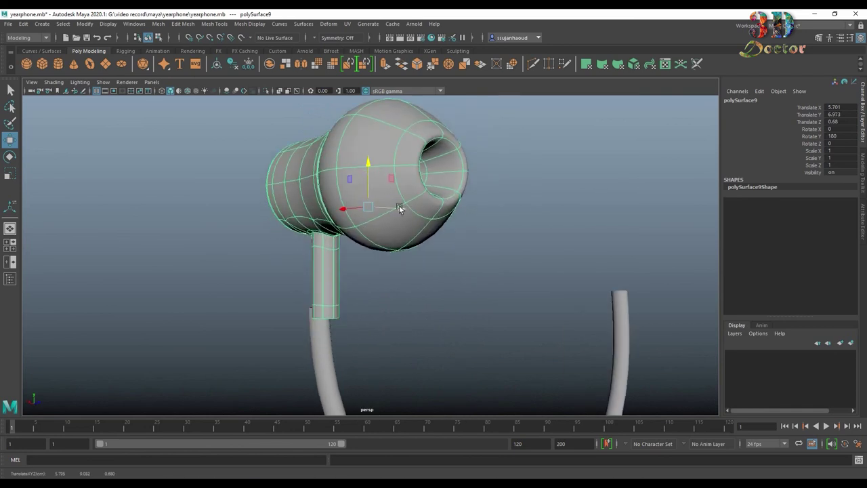
{"action": "mouse_move", "coordinate": [416, 291]}
{"action": "left_mouse_down", "text": "alt"}
{"action": "mouse_move", "coordinate": [403, 258]}
{"action": "mouse_move", "coordinate": [330, 268]}
{"action": "mouse_move", "coordinate": [358, 231]}
{"action": "mouse_move", "coordinate": [368, 274]}
{"action": "mouse_move", "coordinate": [464, 264]}
{"action": "left_mouse_up", "text": "alt"}
{"action": "left_click_drag", "start_coordinate": [399, 182], "coordinate": [401, 184]}
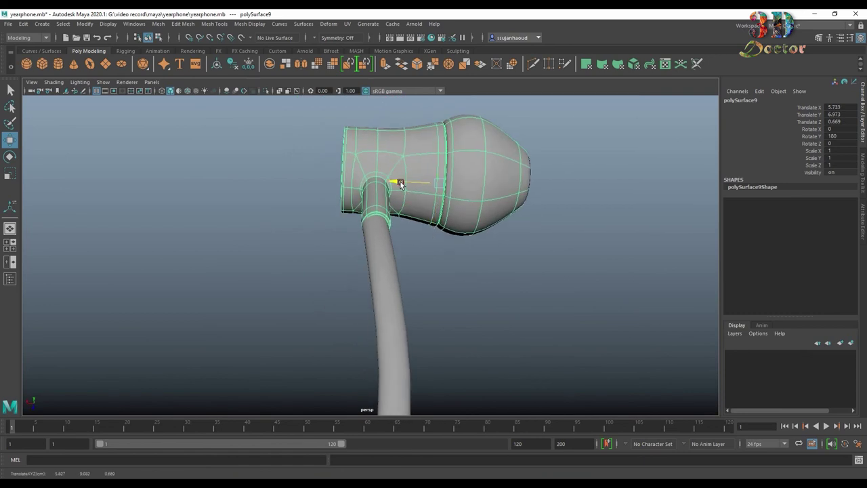
{"action": "scroll", "coordinate": [403, 191], "scroll_direction": "up", "scroll_amount": 5}
{"action": "mouse_move", "coordinate": [414, 231]}
{"action": "left_mouse_down", "text": "alt"}
{"action": "mouse_move", "coordinate": [364, 262]}
{"action": "mouse_move", "coordinate": [514, 262]}
{"action": "left_mouse_up", "text": "alt"}
{"action": "mouse_move", "coordinate": [536, 206]}
{"action": "left_mouse_down"}
{"action": "mouse_move", "coordinate": [536, 196]}
{"action": "mouse_move", "coordinate": [454, 223]}
{"action": "mouse_move", "coordinate": [587, 122]}
{"action": "mouse_move", "coordinate": [580, 275]}
{"action": "mouse_move", "coordinate": [365, 275]}
{"action": "mouse_move", "coordinate": [388, 251]}
{"action": "mouse_move", "coordinate": [451, 319]}
{"action": "mouse_move", "coordinate": [344, 272]}
{"action": "left_mouse_up"}
- In wireframe, add an edge loop near the left cable's top and select its top vertex ring
{"action": "left_click", "coordinate": [347, 273]}
{"action": "key", "text": "4"}
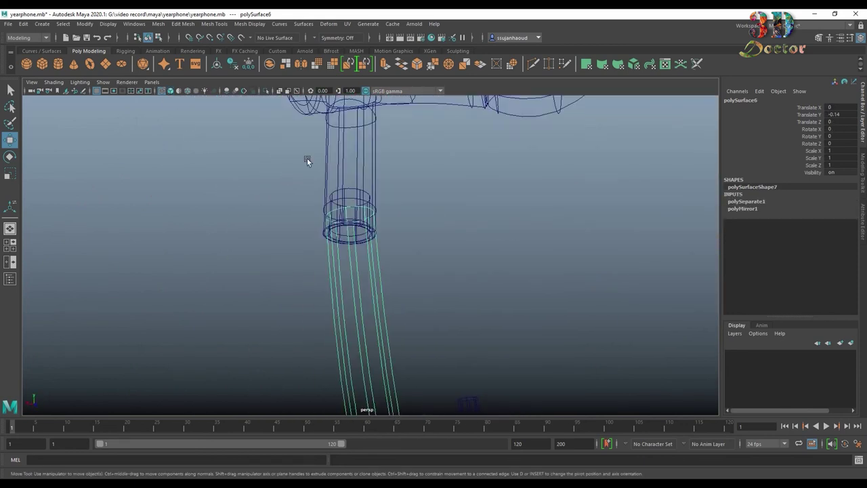
{"action": "left_click_drag", "start_coordinate": [305, 161], "coordinate": [416, 187], "text": "alt"}
{"action": "right_click", "coordinate": [346, 201]}
{"action": "left_click", "coordinate": [295, 200]}
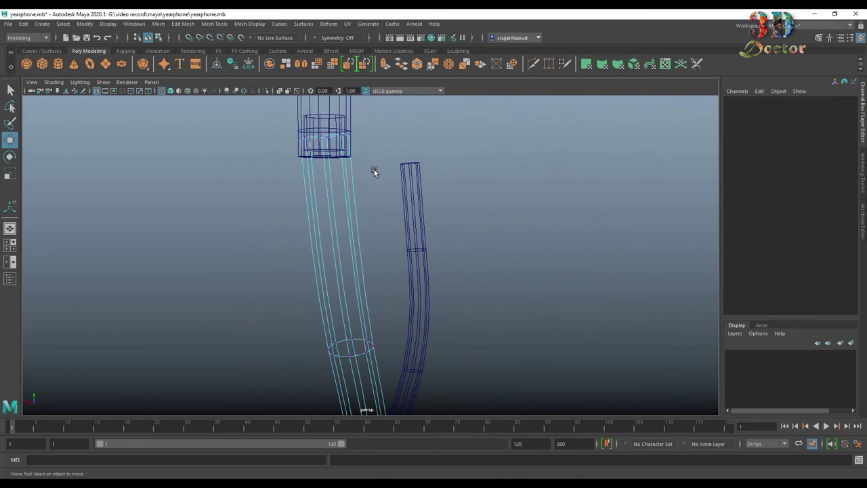
{"action": "left_click", "coordinate": [350, 236], "text": "ctrl"}
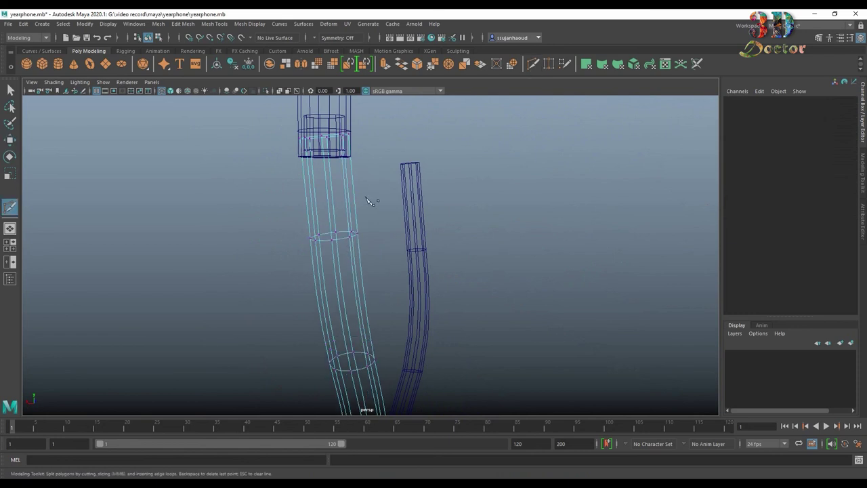
{"action": "right_click", "coordinate": [350, 171]}
{"action": "left_click", "coordinate": [300, 170]}
{"action": "mouse_move", "coordinate": [290, 109]}
{"action": "left_mouse_down"}
{"action": "mouse_move", "coordinate": [386, 162]}
{"action": "mouse_move", "coordinate": [373, 168]}
{"action": "mouse_move", "coordinate": [416, 200]}
{"action": "left_mouse_up"}
- Shift the lower vertex ring left and shrink the top ring to taper the cable end
{"action": "key", "text": "e"}
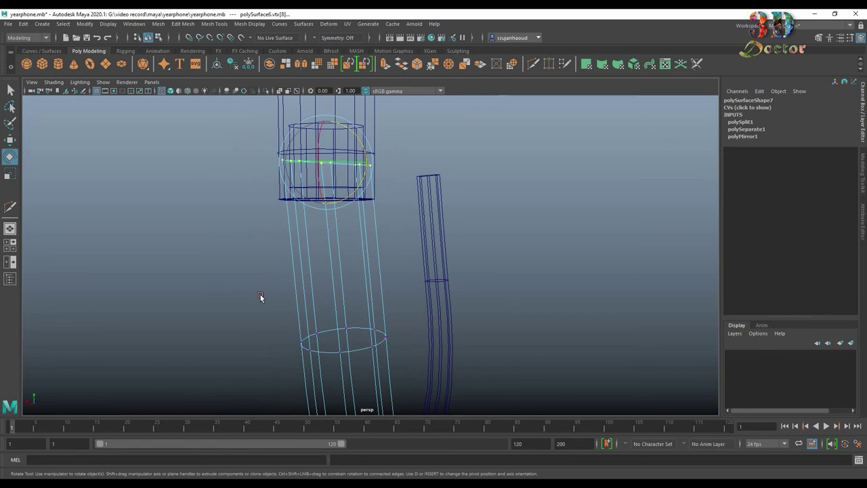
{"action": "left_click_drag", "start_coordinate": [261, 297], "coordinate": [397, 358]}
{"action": "key", "text": "w"}
{"action": "left_click_drag", "start_coordinate": [314, 334], "coordinate": [298, 334]}
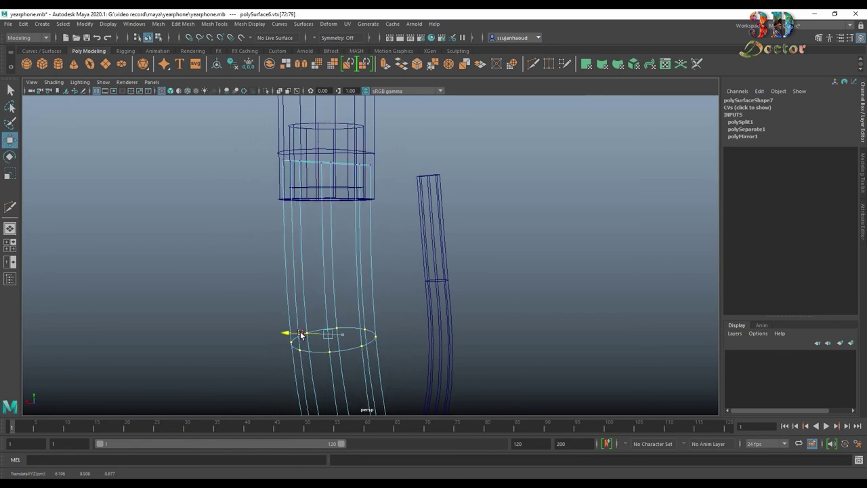
{"action": "left_click_drag", "start_coordinate": [259, 163], "coordinate": [395, 186]}
{"action": "key", "text": "e"}
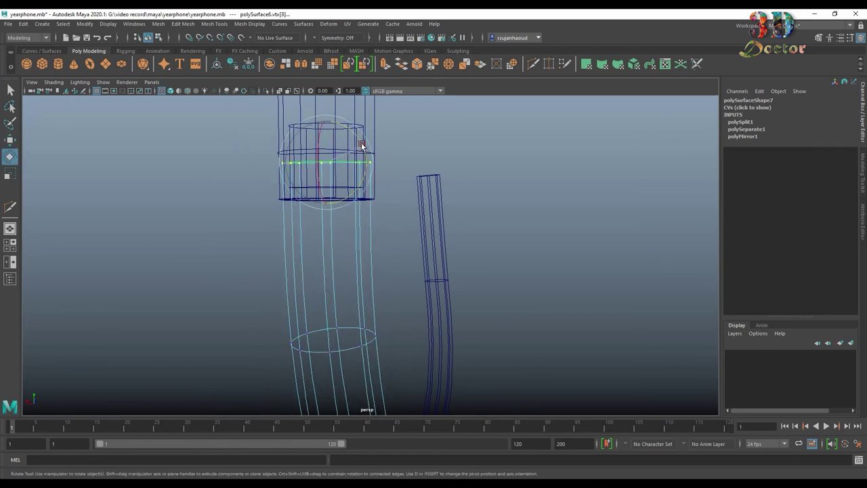
{"action": "key", "text": "r"}
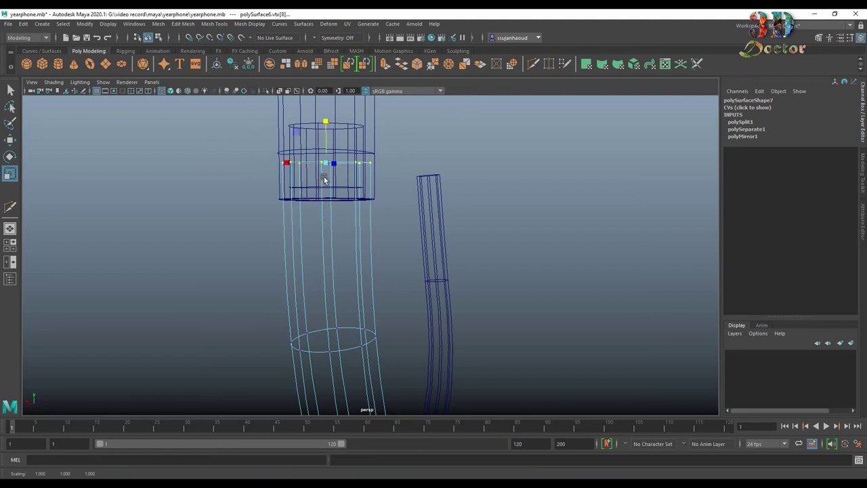
{"action": "left_click_drag", "start_coordinate": [325, 163], "coordinate": [314, 164]}
{"action": "key", "text": "w"}
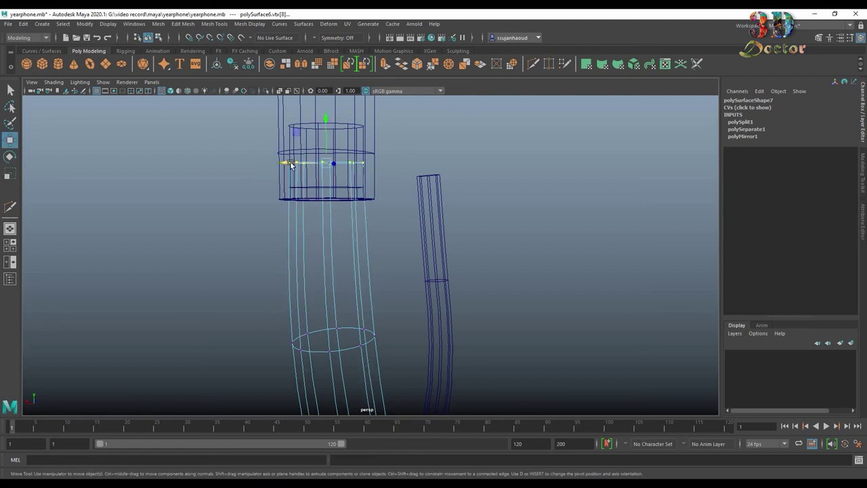
{"action": "key", "text": "F8"}
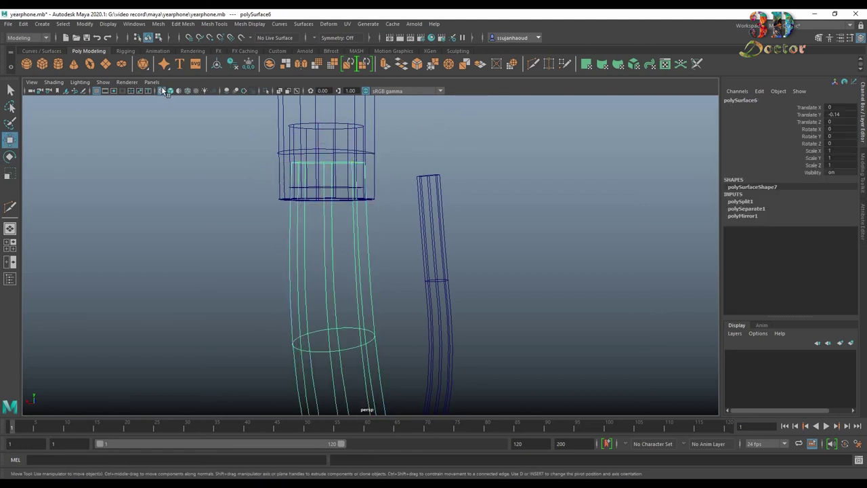
- In shaded view, scale the cable's top ring so it fills the stem opening
{"action": "left_click", "coordinate": [166, 91]}
{"action": "mouse_move", "coordinate": [416, 201]}
{"action": "left_mouse_down", "text": "alt"}
{"action": "mouse_move", "coordinate": [517, 170]}
{"action": "mouse_move", "coordinate": [377, 173]}
{"action": "mouse_move", "coordinate": [374, 207]}
{"action": "mouse_move", "coordinate": [436, 236]}
{"action": "left_mouse_up", "text": "alt"}
{"action": "right_click_drag", "start_coordinate": [397, 240], "coordinate": [352, 238]}
{"action": "mouse_move", "coordinate": [316, 207]}
{"action": "left_mouse_down"}
{"action": "mouse_move", "coordinate": [519, 271]}
{"action": "mouse_move", "coordinate": [481, 164]}
{"action": "mouse_move", "coordinate": [447, 195]}
{"action": "mouse_move", "coordinate": [429, 229]}
{"action": "mouse_move", "coordinate": [473, 239]}
{"action": "left_mouse_up"}
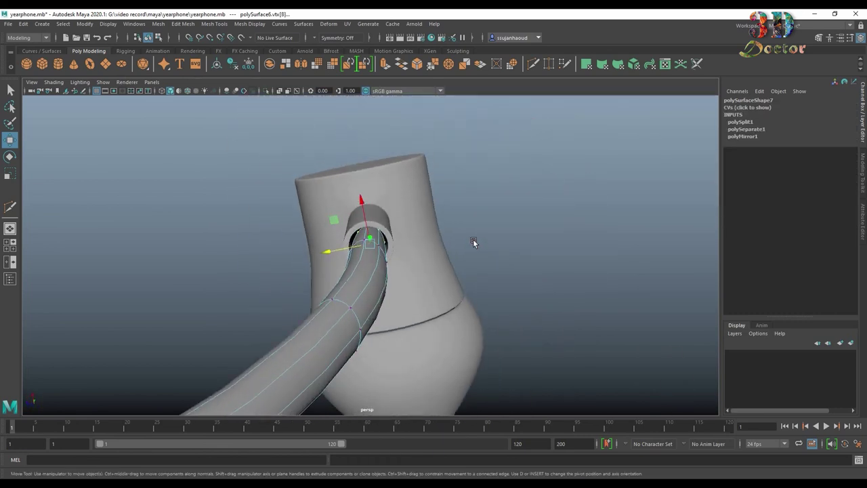
{"action": "key", "text": "r"}
{"action": "left_click_drag", "start_coordinate": [347, 250], "coordinate": [334, 254]}
{"action": "left_click_drag", "start_coordinate": [515, 223], "coordinate": [459, 309], "text": "alt"}
- Select the second earbud and turn it to Rotate Y 238.107 toward its cable
{"action": "left_click", "coordinate": [474, 196]}
{"action": "mouse_move", "coordinate": [473, 195]}
{"action": "left_mouse_down", "text": "alt"}
{"action": "mouse_move", "coordinate": [461, 229]}
{"action": "mouse_move", "coordinate": [332, 195]}
{"action": "mouse_move", "coordinate": [478, 236]}
{"action": "mouse_move", "coordinate": [442, 284]}
{"action": "mouse_move", "coordinate": [372, 203]}
{"action": "mouse_move", "coordinate": [339, 203]}
{"action": "mouse_move", "coordinate": [415, 193]}
{"action": "mouse_move", "coordinate": [339, 167]}
{"action": "mouse_move", "coordinate": [354, 207]}
{"action": "mouse_move", "coordinate": [351, 174]}
{"action": "left_mouse_up", "text": "alt"}
{"action": "left_click", "coordinate": [323, 190]}
{"action": "key", "text": "w"}
{"action": "scroll", "coordinate": [434, 183], "scroll_direction": "up", "scroll_amount": 4}
{"action": "scroll", "coordinate": [406, 166], "scroll_direction": "up", "scroll_amount": 3}
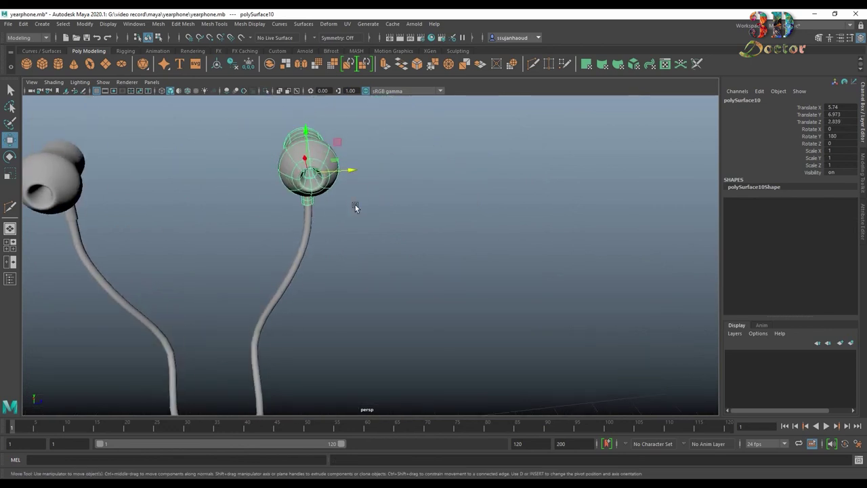
{"action": "key", "text": "e"}
{"action": "key", "text": "w"}
- Slide the earbud along Z and nudge it to Translate X 5.865 over the right cable end
{"action": "scroll", "coordinate": [374, 209], "scroll_direction": "up", "scroll_amount": 3}
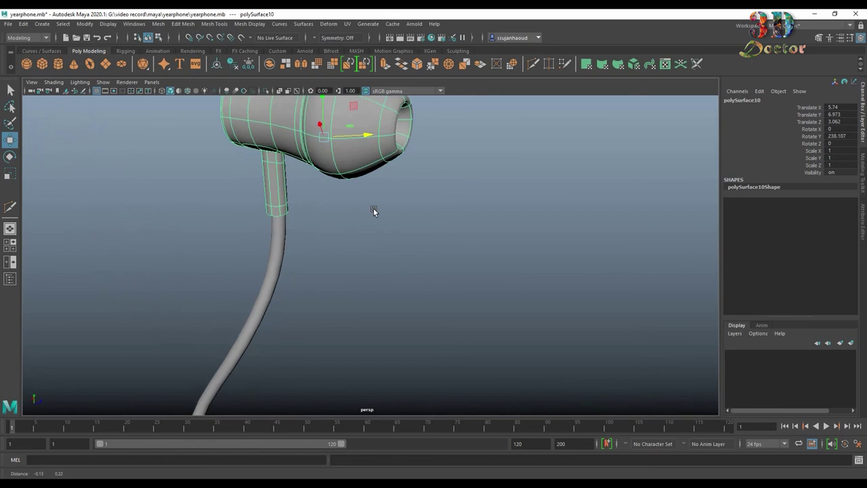
{"action": "mouse_move", "coordinate": [374, 209]}
{"action": "left_mouse_down", "text": "alt"}
{"action": "mouse_move", "coordinate": [382, 201]}
{"action": "mouse_move", "coordinate": [469, 220]}
{"action": "left_mouse_up", "text": "alt"}
{"action": "scroll", "coordinate": [469, 222], "scroll_direction": "down", "scroll_amount": 3}
{"action": "left_click_drag", "start_coordinate": [278, 132], "coordinate": [315, 132]}
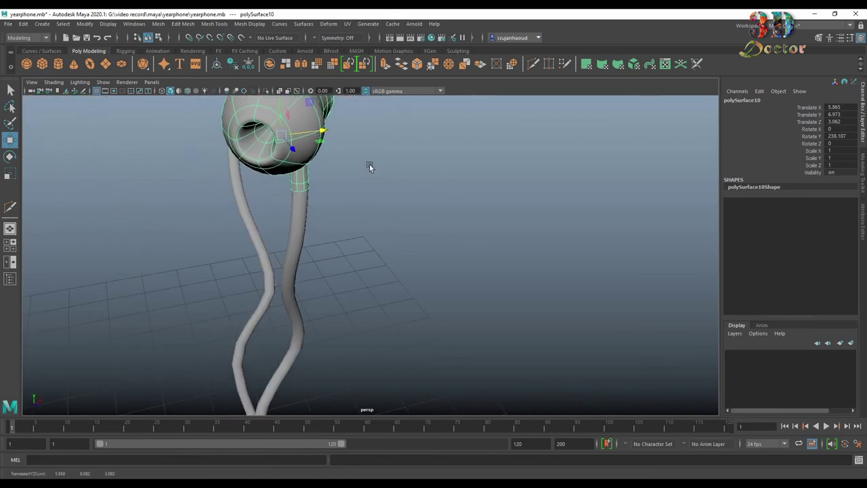
{"action": "left_click_drag", "start_coordinate": [370, 166], "coordinate": [393, 260], "text": "alt"}
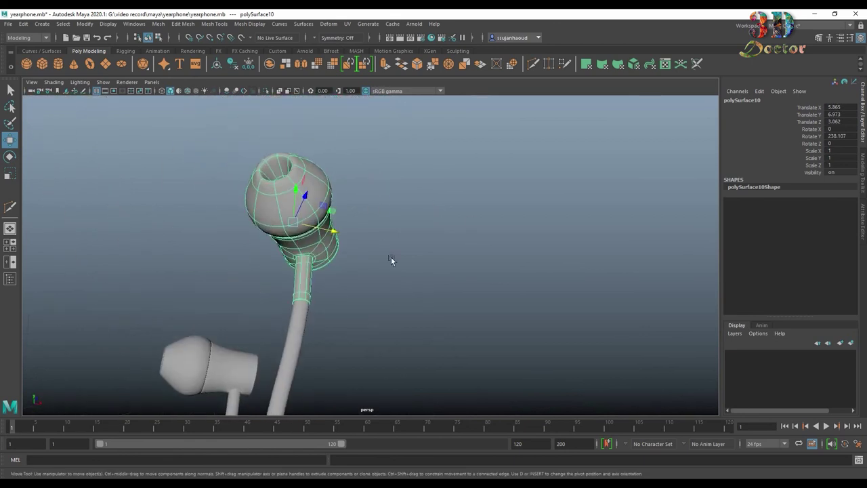
{"action": "scroll", "coordinate": [316, 285], "scroll_direction": "up", "scroll_amount": 3}
{"action": "mouse_move", "coordinate": [316, 284]}
{"action": "left_mouse_down", "text": "alt"}
{"action": "mouse_move", "coordinate": [399, 122]}
{"action": "mouse_move", "coordinate": [374, 291]}
{"action": "mouse_move", "coordinate": [409, 303]}
{"action": "mouse_move", "coordinate": [374, 364]}
{"action": "left_mouse_up", "text": "alt"}
{"action": "left_click", "coordinate": [158, 90]}
- Insert an edge loop near the second cable's top with Multi-Cut and select its top vertex ring
{"action": "left_click_drag", "start_coordinate": [458, 182], "coordinate": [382, 223], "text": "alt"}
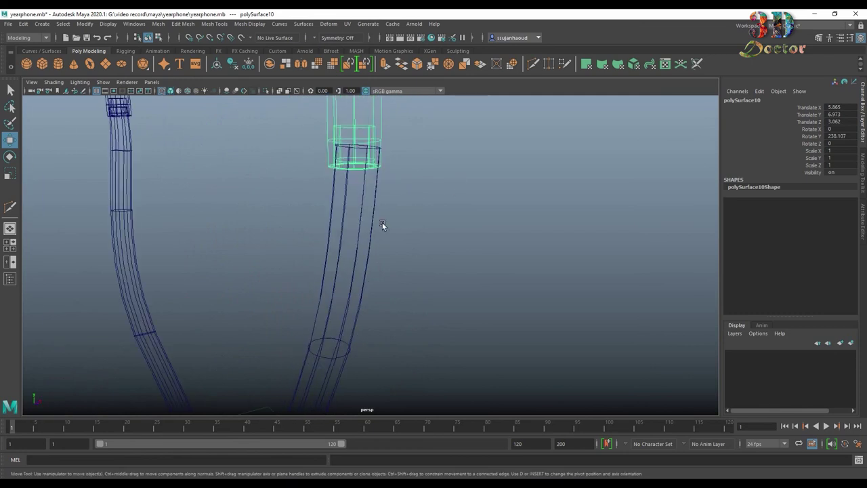
{"action": "left_click", "coordinate": [382, 223]}
{"action": "left_click", "coordinate": [534, 63]}
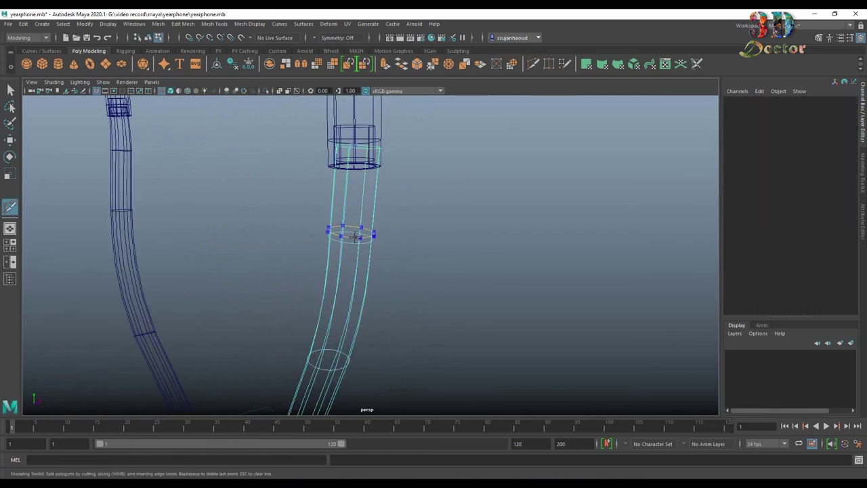
{"action": "right_click_drag", "start_coordinate": [361, 187], "coordinate": [318, 188]}
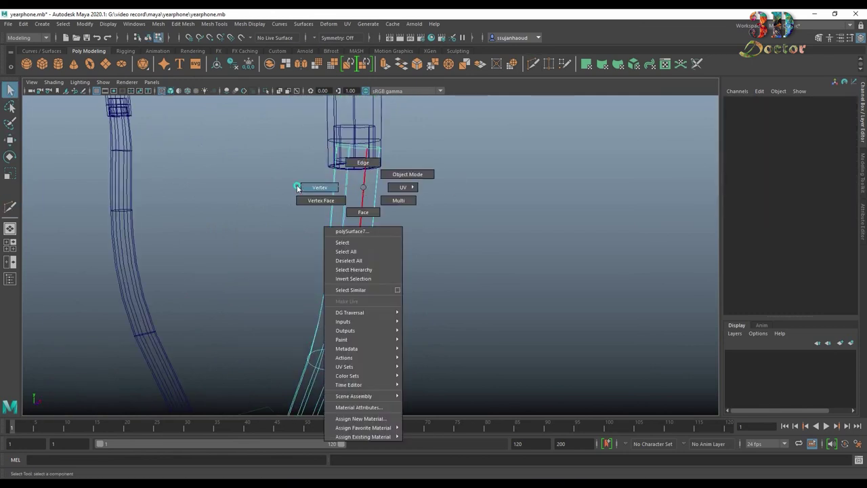
{"action": "left_click_drag", "start_coordinate": [304, 119], "coordinate": [362, 155]}
{"action": "middle_click_drag", "start_coordinate": [442, 152], "coordinate": [437, 185], "text": "alt"}
{"action": "key", "text": "e"}
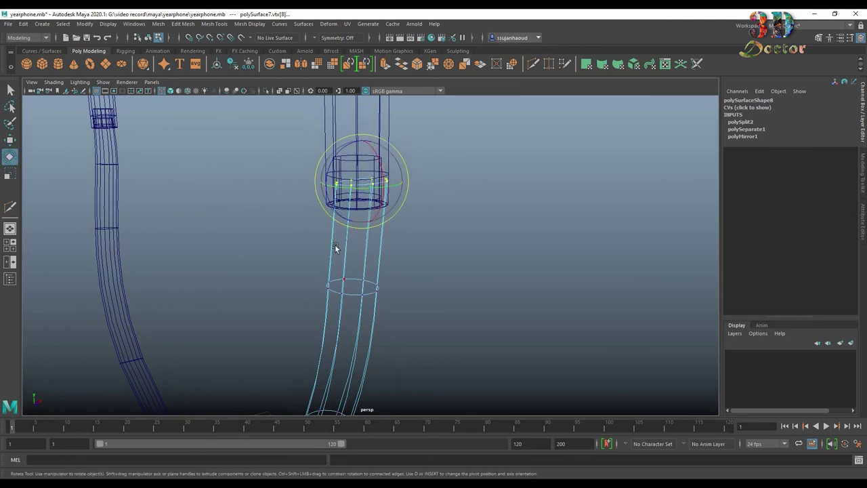
- Move the vertex ring near the collar up into it, then rotate and scale it to fit
{"action": "left_click_drag", "start_coordinate": [335, 248], "coordinate": [418, 315]}
{"action": "key", "text": "w"}
{"action": "left_click_drag", "start_coordinate": [395, 278], "coordinate": [449, 182], "text": "alt"}
{"action": "left_click_drag", "start_coordinate": [309, 179], "coordinate": [472, 217]}
{"action": "left_click_drag", "start_coordinate": [405, 187], "coordinate": [403, 195]}
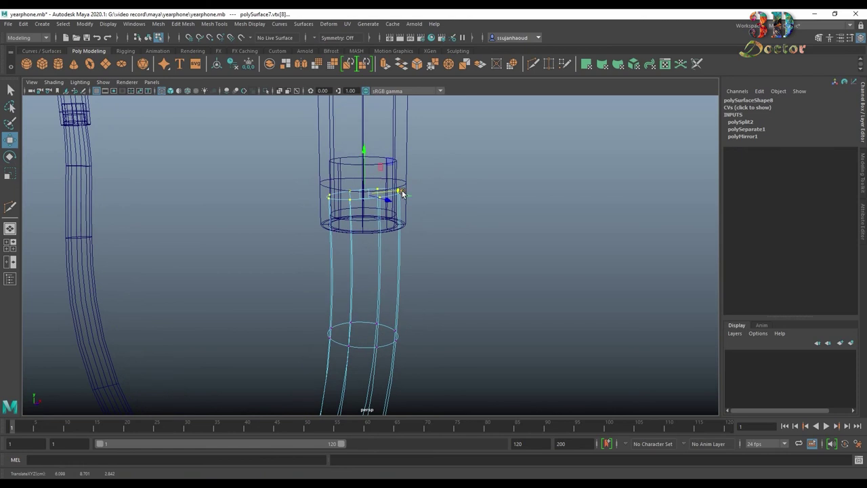
{"action": "key", "text": "e"}
{"action": "key", "text": "r"}
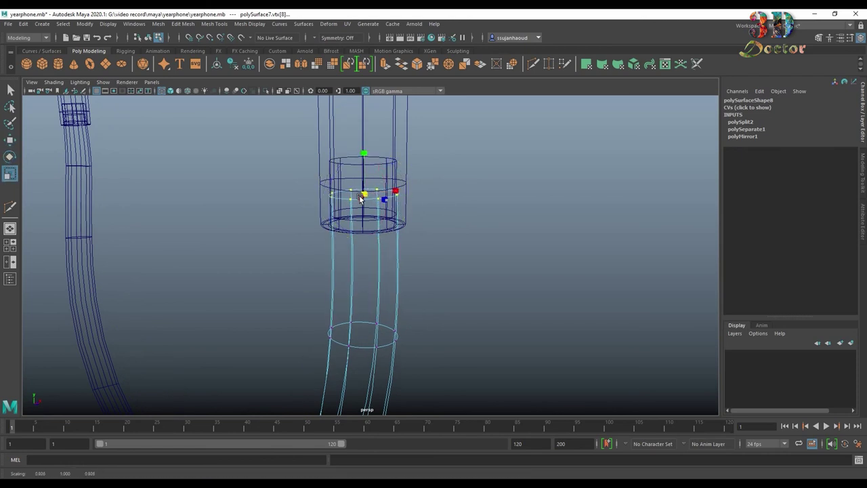
- Check the fit in shaded view and nudge the earbud to Translate X 5.86, Z 3.073
{"action": "key", "text": "5"}
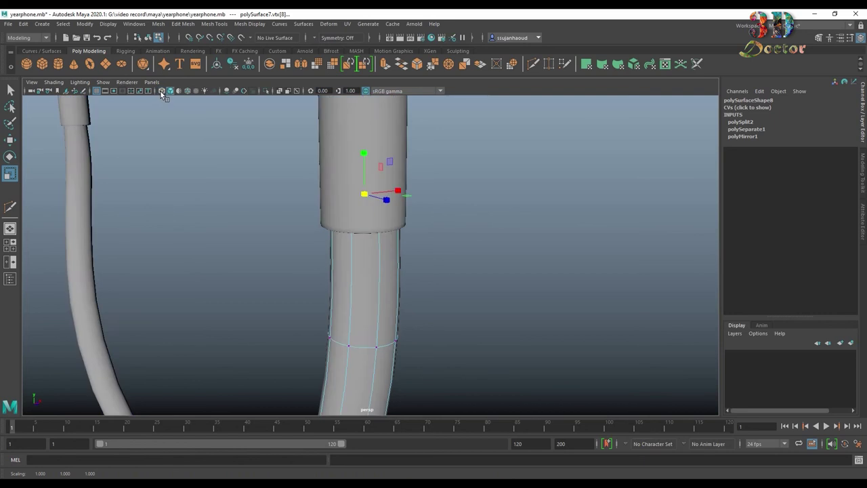
{"action": "left_click_drag", "start_coordinate": [450, 236], "coordinate": [440, 184], "text": "alt"}
{"action": "mouse_move", "coordinate": [398, 234]}
{"action": "left_mouse_down", "text": "alt"}
{"action": "mouse_move", "coordinate": [441, 193]}
{"action": "mouse_move", "coordinate": [427, 223]}
{"action": "mouse_move", "coordinate": [421, 206]}
{"action": "mouse_move", "coordinate": [446, 266]}
{"action": "mouse_move", "coordinate": [412, 246]}
{"action": "left_mouse_up", "text": "alt"}
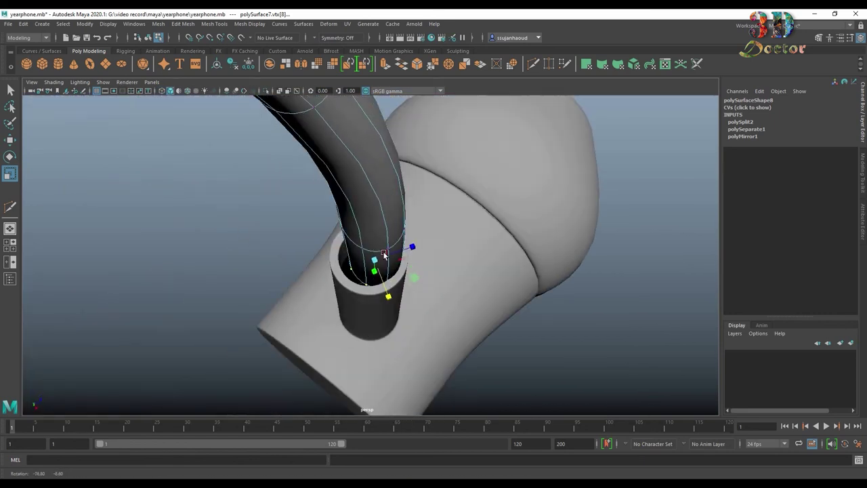
{"action": "right_click_drag", "start_coordinate": [412, 246], "coordinate": [481, 237]}
{"action": "left_click", "coordinate": [481, 239]}
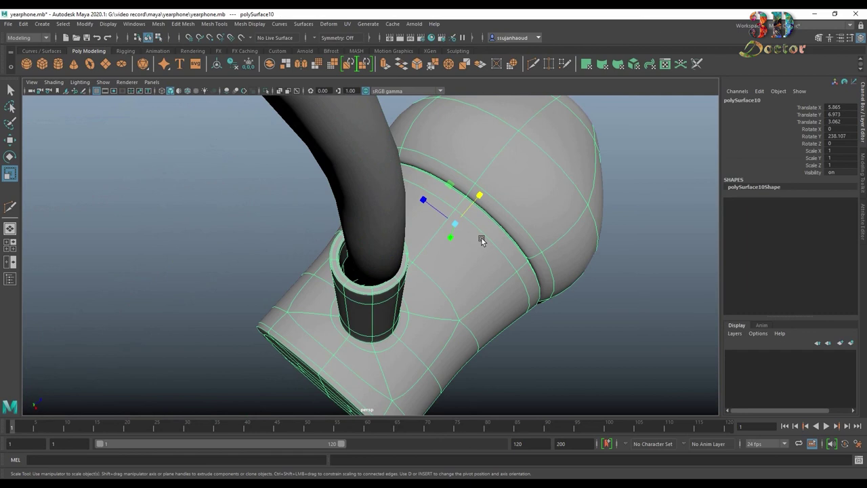
{"action": "key", "text": "w"}
{"action": "left_click_drag", "start_coordinate": [477, 222], "coordinate": [476, 256]}
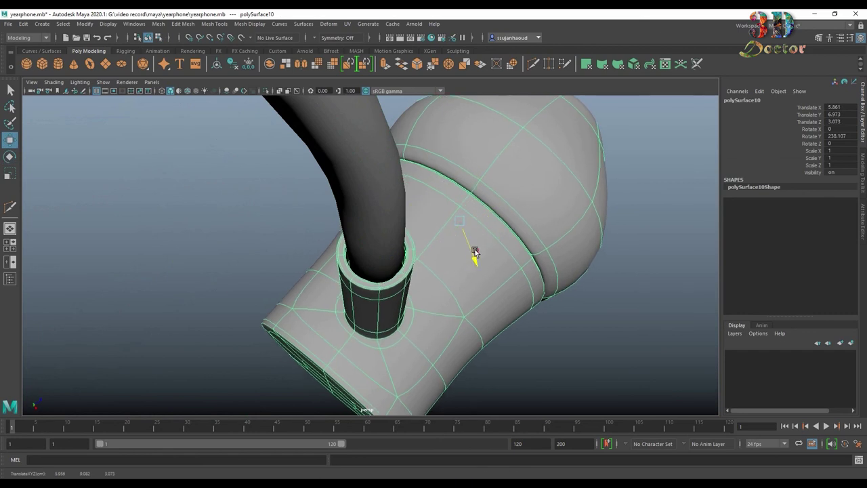
{"action": "mouse_move", "coordinate": [468, 224]}
{"action": "left_mouse_down", "text": "alt"}
{"action": "mouse_move", "coordinate": [454, 251]}
{"action": "mouse_move", "coordinate": [488, 262]}
{"action": "mouse_move", "coordinate": [490, 251]}
{"action": "mouse_move", "coordinate": [451, 289]}
{"action": "mouse_move", "coordinate": [427, 250]}
{"action": "left_mouse_up", "text": "alt"}
- Widen the cable's vertex ring at the collar opening so it sits snugly inside
{"action": "right_click_drag", "start_coordinate": [379, 243], "coordinate": [344, 241]}
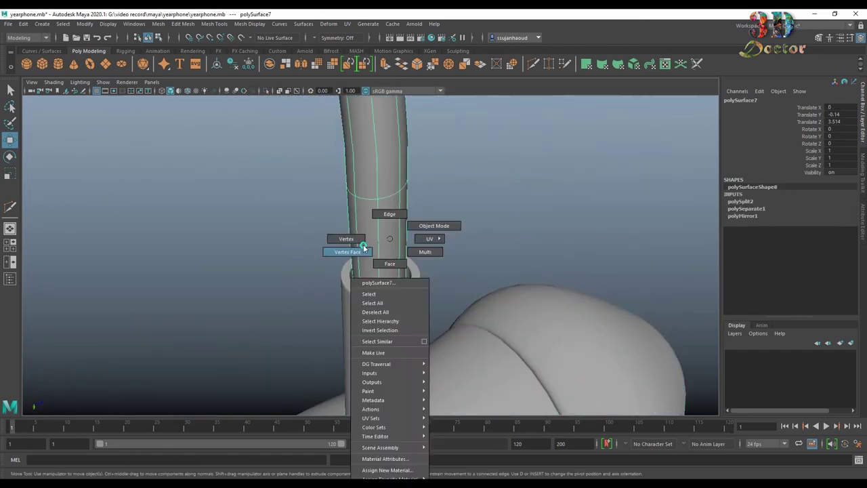
{"action": "left_click_drag", "start_coordinate": [255, 241], "coordinate": [467, 317]}
{"action": "key", "text": "r"}
{"action": "left_click_drag", "start_coordinate": [418, 295], "coordinate": [425, 296]}
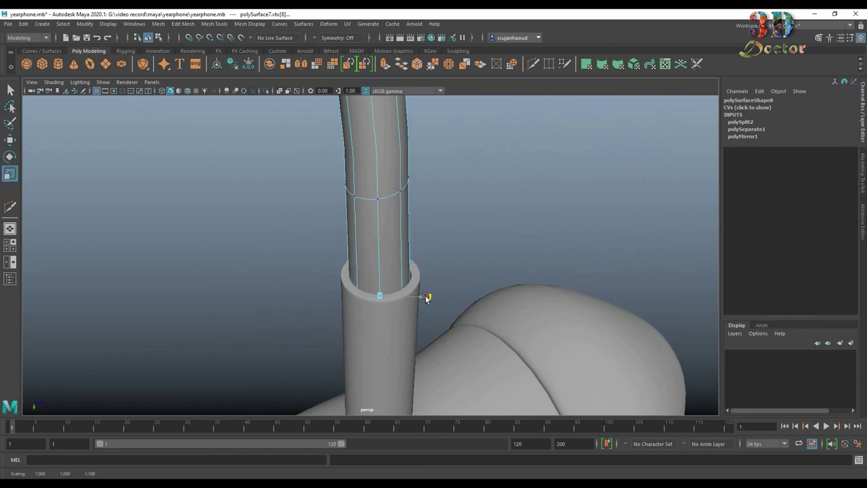
{"action": "mouse_move", "coordinate": [447, 244]}
{"action": "left_mouse_down", "text": "alt"}
{"action": "mouse_move", "coordinate": [444, 314]}
{"action": "mouse_move", "coordinate": [383, 277]}
{"action": "left_mouse_up", "text": "alt"}
{"action": "key", "text": "F8"}
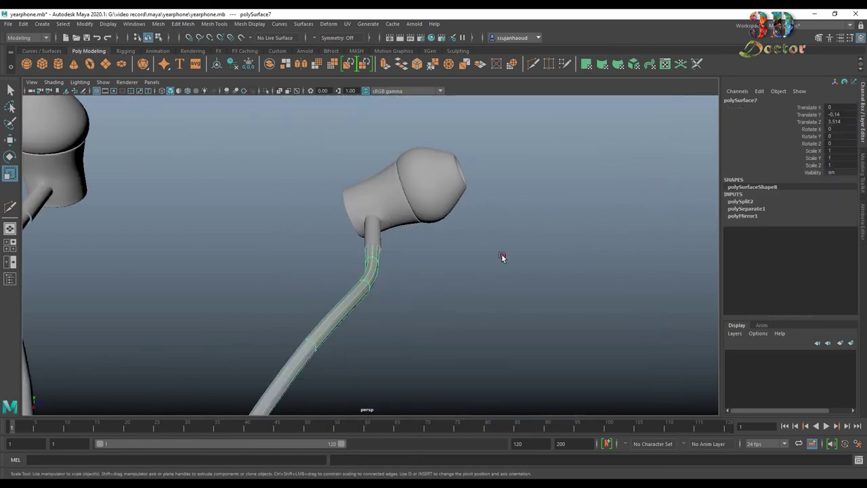
{"action": "left_click", "coordinate": [502, 253]}
{"action": "key", "text": "a"}
{"action": "left_click_drag", "start_coordinate": [494, 253], "coordinate": [478, 199], "text": "alt"}
{"action": "right_click_drag", "start_coordinate": [477, 199], "coordinate": [448, 272], "text": "alt"}
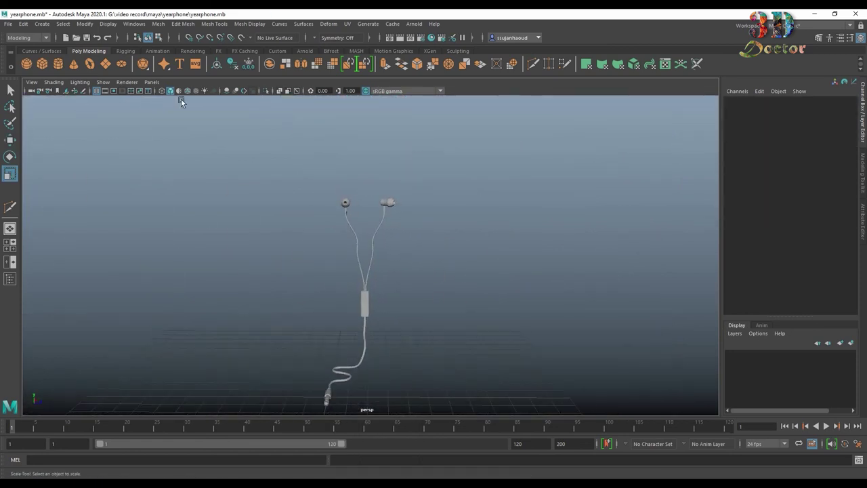
{"action": "mouse_move", "coordinate": [452, 263]}
{"action": "left_mouse_down", "text": "alt"}
{"action": "mouse_move", "coordinate": [441, 230]}
{"action": "mouse_move", "coordinate": [380, 244]}
{"action": "mouse_move", "coordinate": [450, 210]}
{"action": "mouse_move", "coordinate": [515, 212]}
{"action": "mouse_move", "coordinate": [471, 243]}
{"action": "left_mouse_up", "text": "alt"}
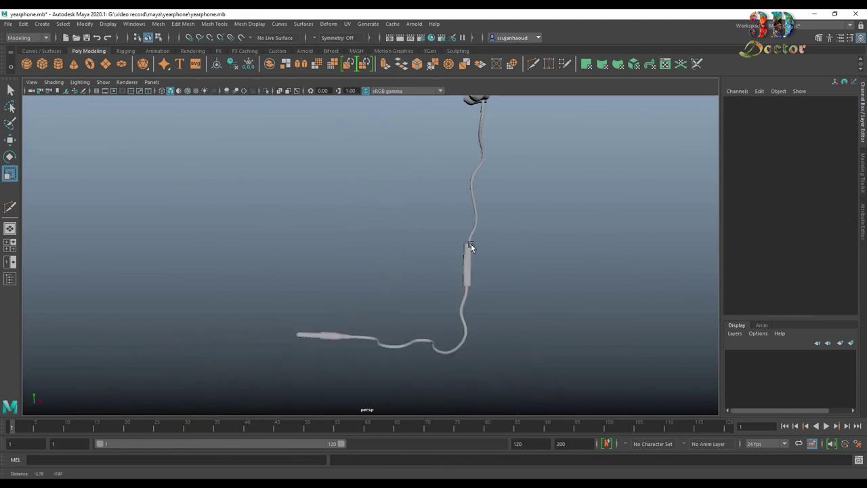
{"action": "scroll", "coordinate": [345, 302], "scroll_direction": "up", "scroll_amount": 3}
{"action": "scroll", "coordinate": [345, 302], "scroll_direction": "up", "scroll_amount": 3}
{"action": "mouse_move", "coordinate": [383, 294]}
{"action": "left_mouse_down", "text": "alt"}
{"action": "mouse_move", "coordinate": [269, 316]}
{"action": "mouse_move", "coordinate": [401, 224]}
{"action": "left_mouse_up", "text": "alt"}
{"action": "scroll", "coordinate": [239, 315], "scroll_direction": "up", "scroll_amount": 2}
{"action": "scroll", "coordinate": [326, 318], "scroll_direction": "up", "scroll_amount": 3}
{"action": "scroll", "coordinate": [326, 318], "scroll_direction": "up", "scroll_amount": 2}
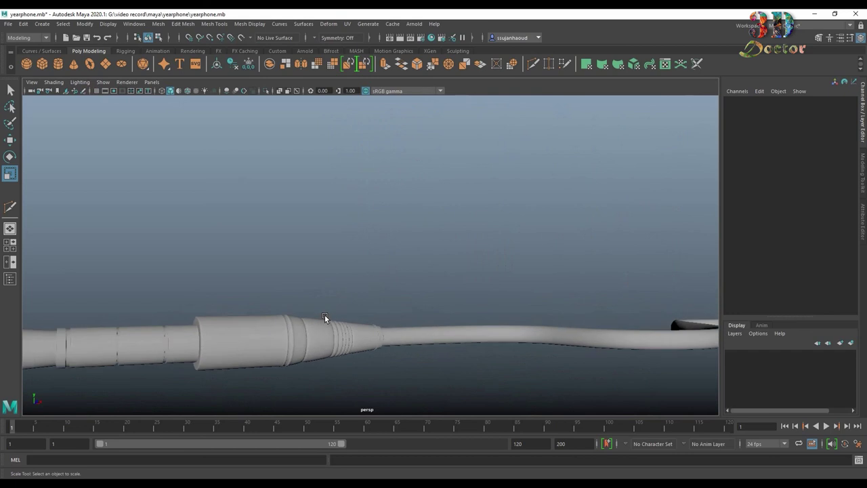
{"action": "mouse_move", "coordinate": [326, 319]}
{"action": "left_mouse_down", "text": "alt"}
{"action": "mouse_move", "coordinate": [314, 325]}
{"action": "mouse_move", "coordinate": [475, 228]}
{"action": "mouse_move", "coordinate": [357, 301]}
{"action": "left_mouse_up", "text": "alt"}
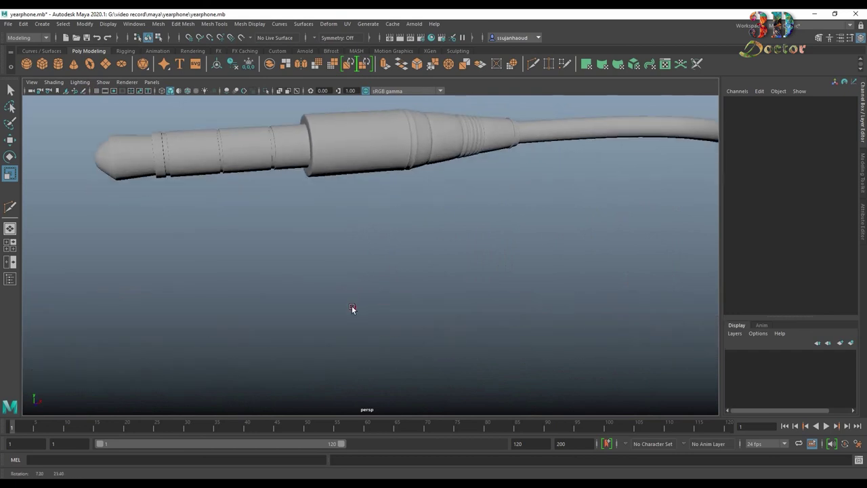
{"action": "scroll", "coordinate": [424, 256], "scroll_direction": "down", "scroll_amount": 3}
{"action": "scroll", "coordinate": [474, 250], "scroll_direction": "down", "scroll_amount": 2}
{"action": "mouse_move", "coordinate": [506, 251]}
{"action": "left_mouse_down", "text": "alt"}
{"action": "mouse_move", "coordinate": [443, 196]}
{"action": "mouse_move", "coordinate": [495, 206]}
{"action": "left_mouse_up", "text": "alt"}
{"action": "scroll", "coordinate": [487, 206], "scroll_direction": "down", "scroll_amount": 3}
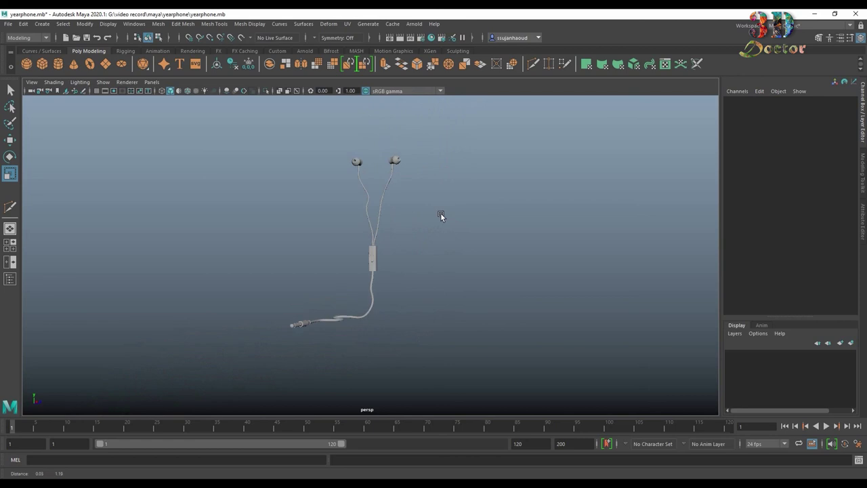
{"action": "middle_click_drag", "start_coordinate": [440, 216], "coordinate": [437, 228], "text": "alt"}
{"action": "left_click_drag", "start_coordinate": [549, 261], "coordinate": [481, 276], "text": "alt"}
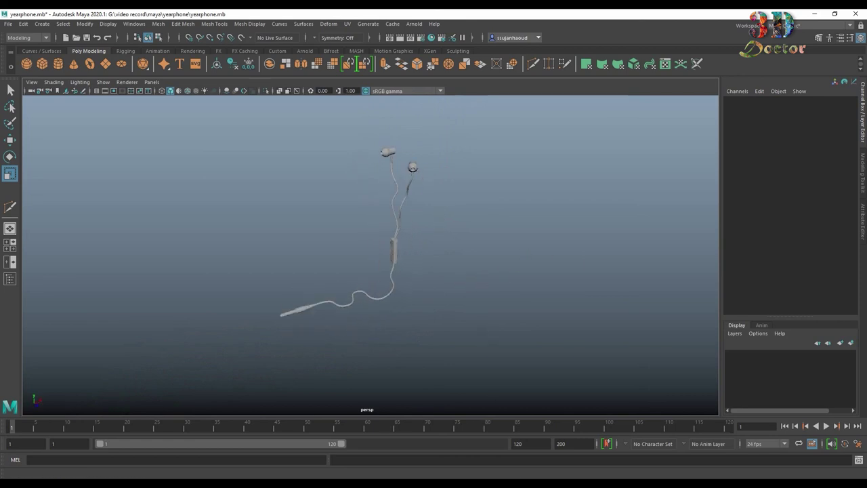